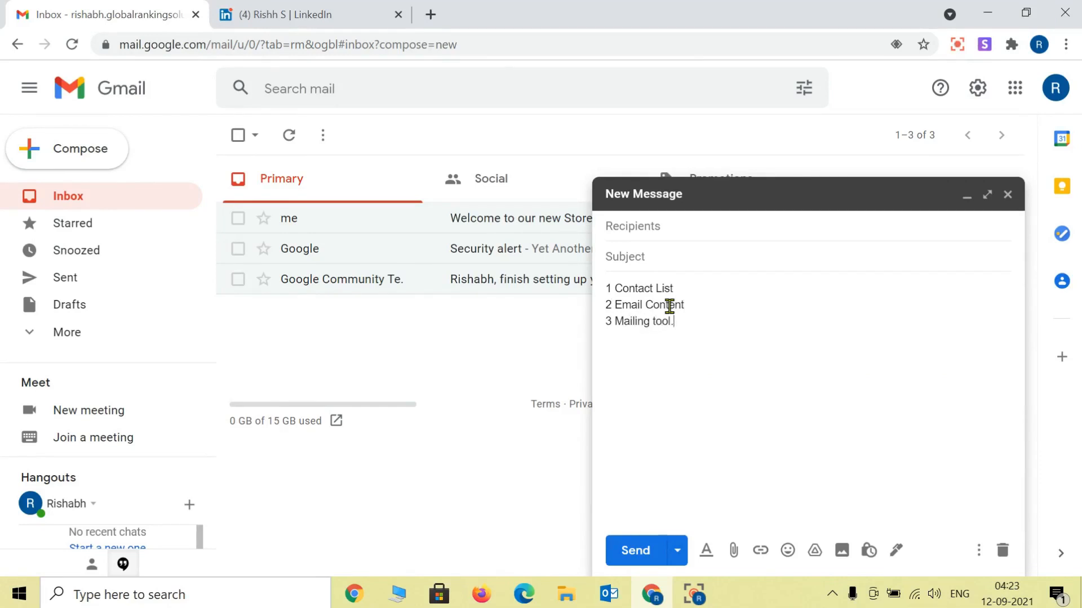
Step: Minimize the Gmail draft listing Contact List, Email Content and Mailing tool
drag(675, 288, 607, 283)
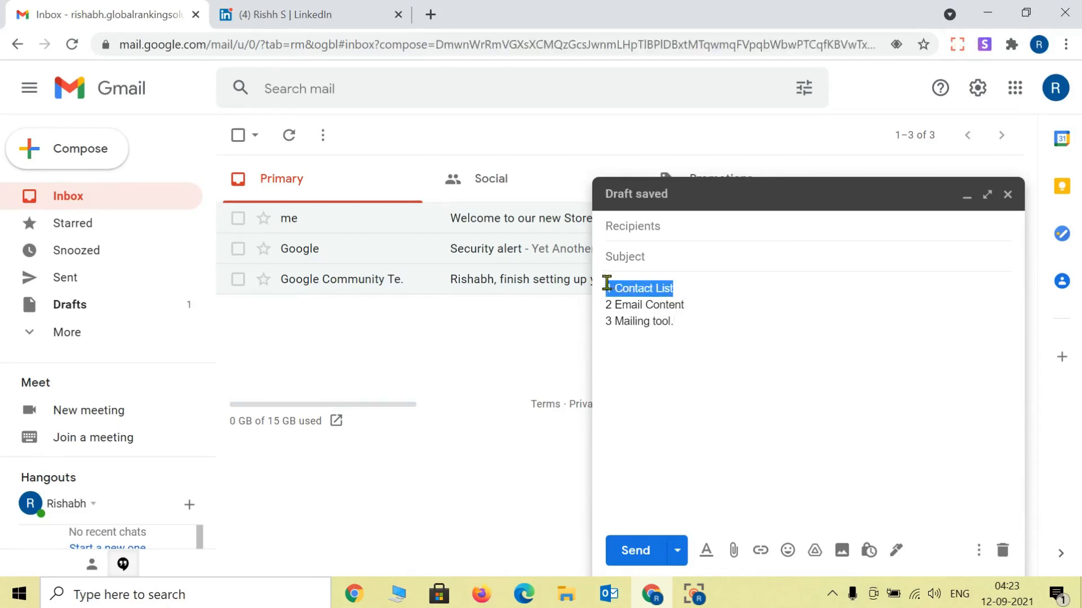
click(998, 555)
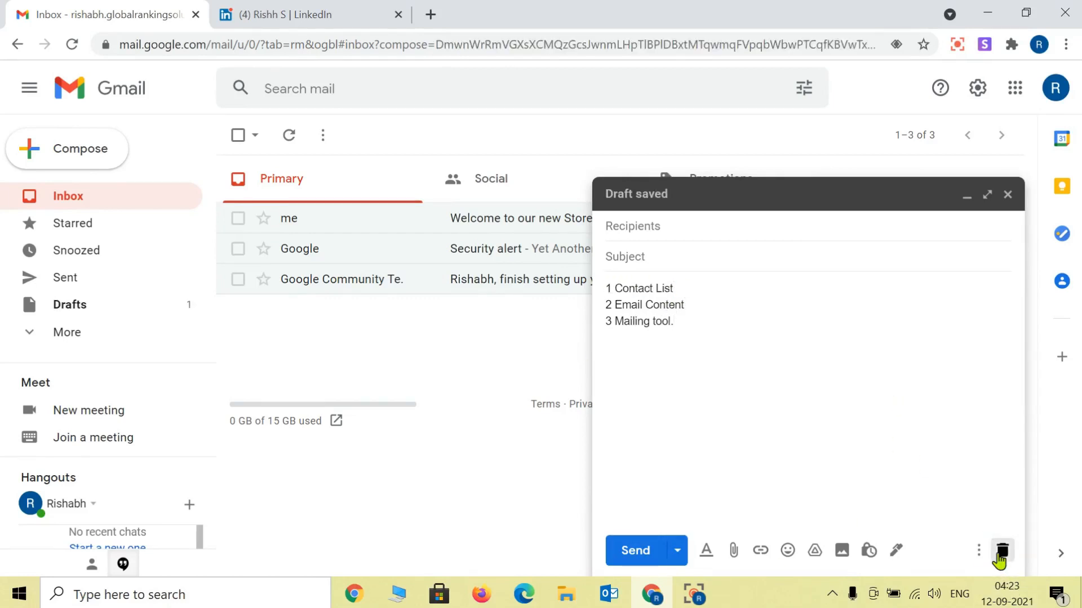
click(965, 195)
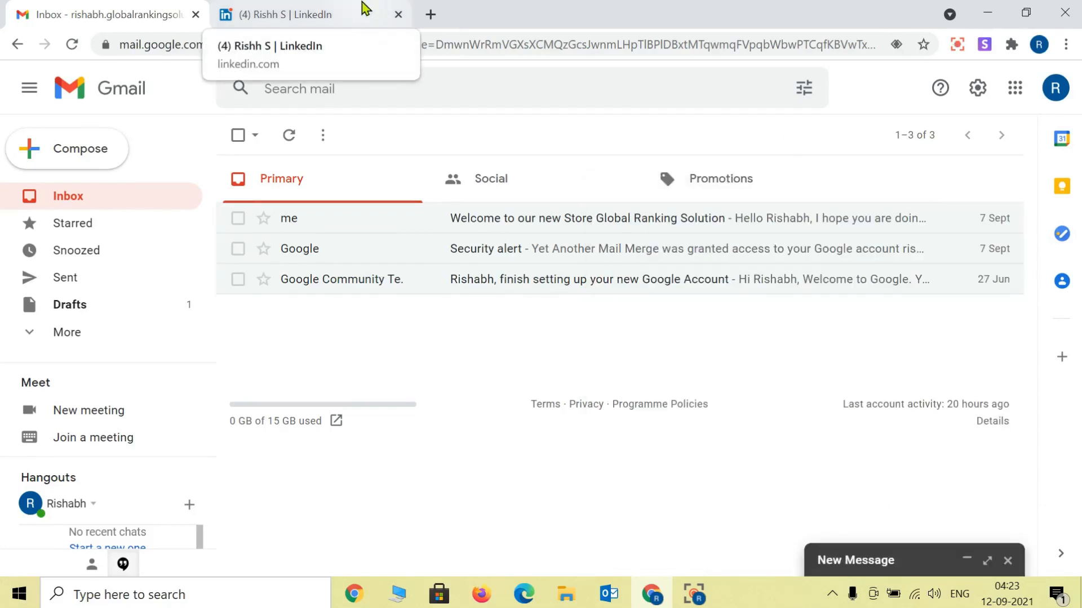
Step: On the LinkedIn tab, search for 'ceo' to list matching CEO profiles
click(363, 8)
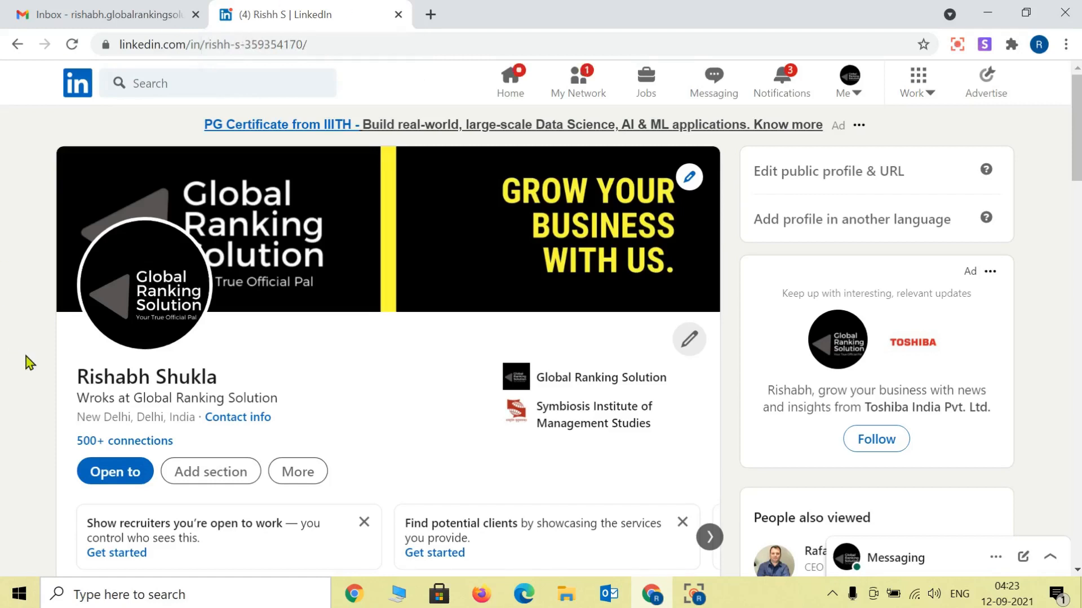
scroll(30, 363, down, 2)
scroll(30, 363, up, 2)
click(177, 80)
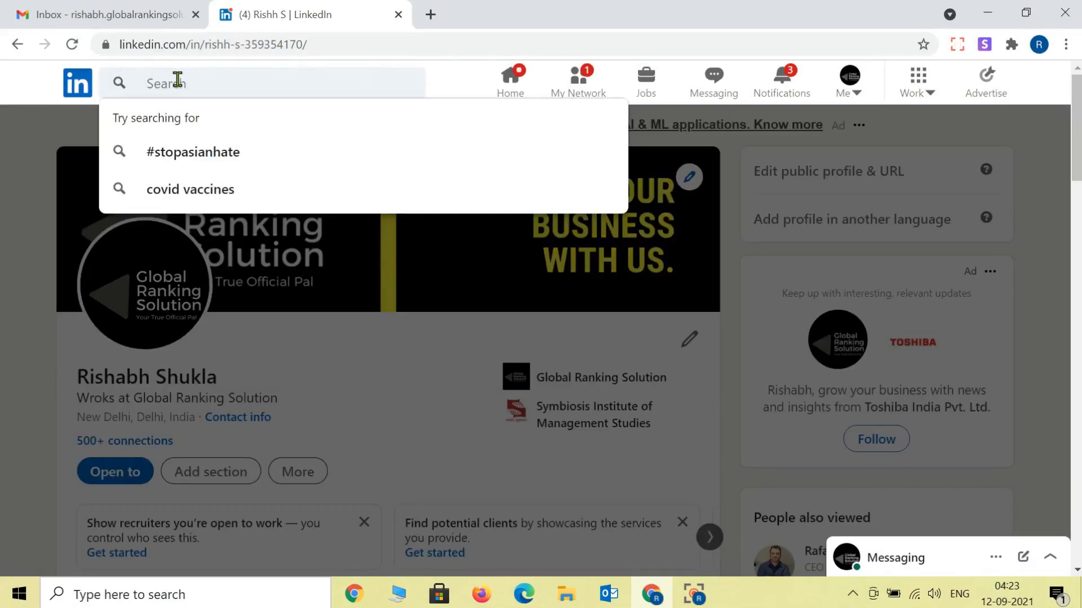
text(ceo)
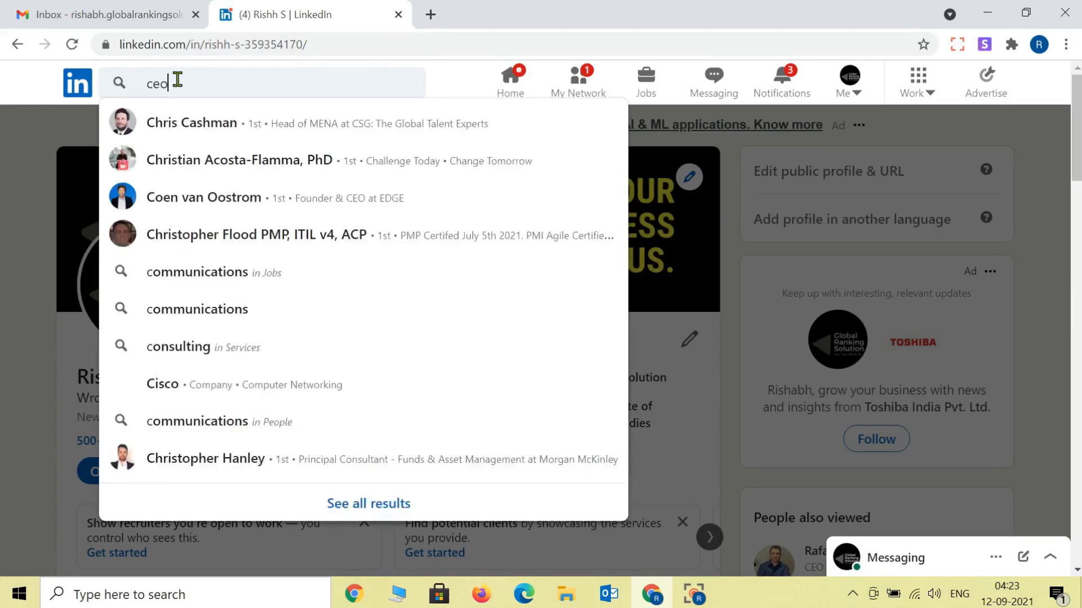
key(Return)
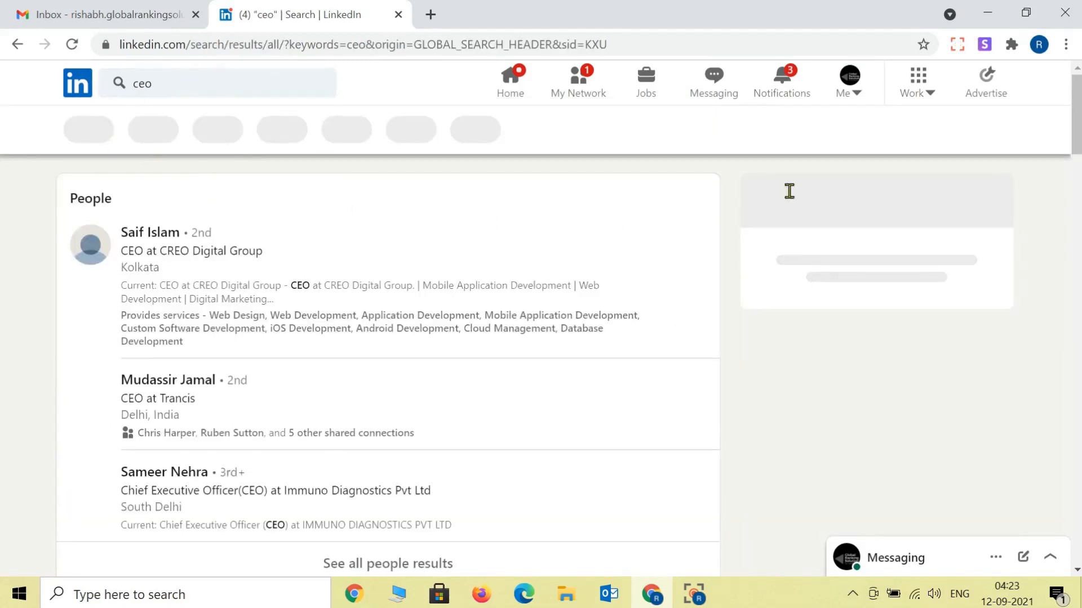
click(917, 90)
click(918, 90)
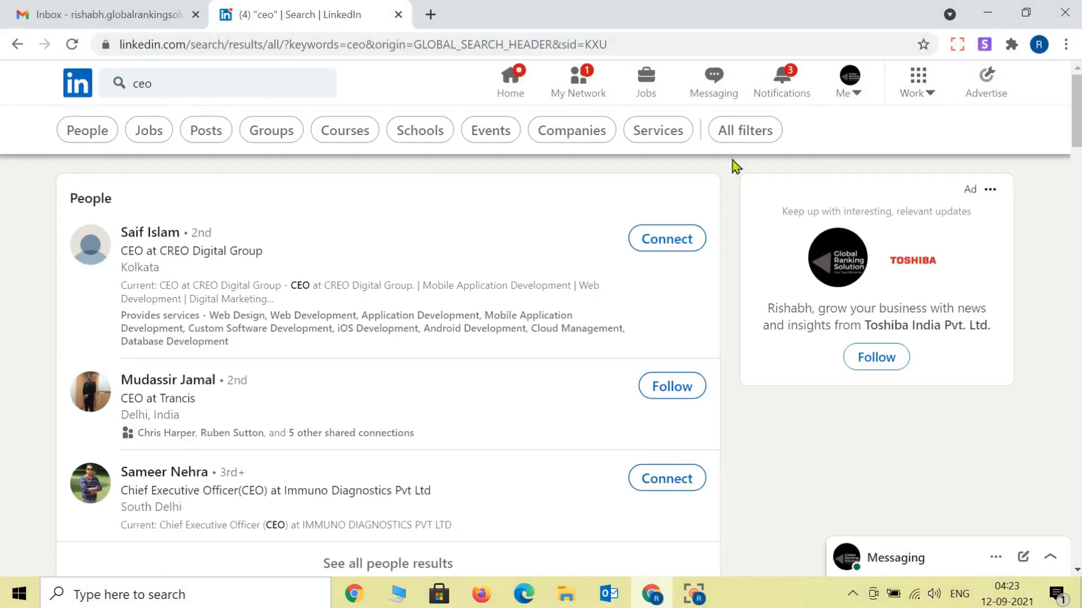
Step: Filter the ceo results to India, Information Technology & Services and Software Development
click(751, 140)
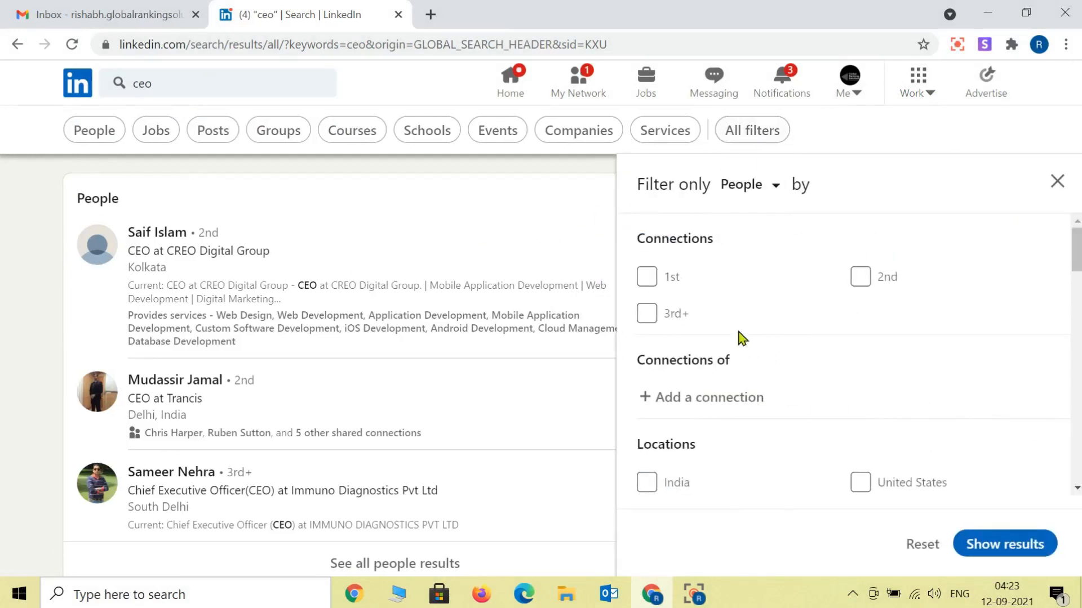
scroll(766, 389, down, 5)
scroll(779, 391, down, 5)
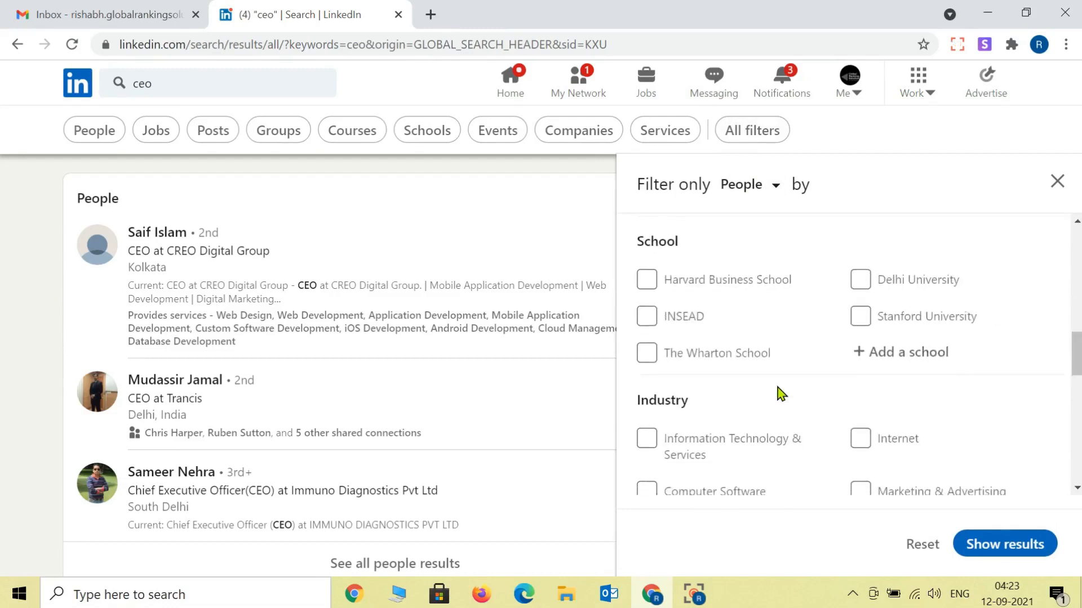
scroll(778, 391, down, 2)
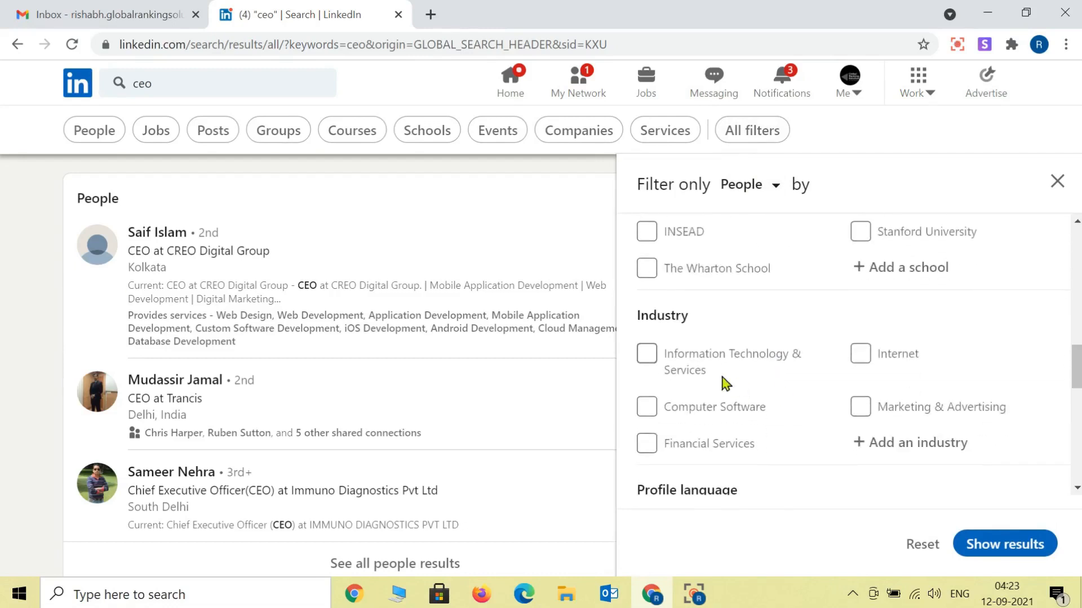
click(656, 361)
scroll(826, 377, up, 3)
scroll(827, 376, up, 7)
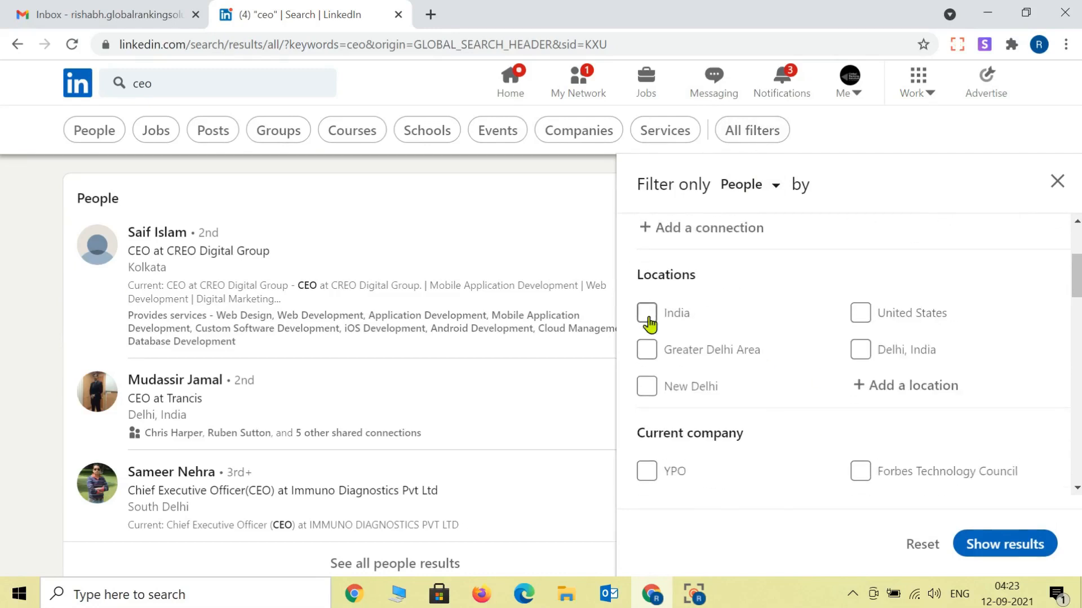
click(648, 313)
scroll(816, 353, down, 5)
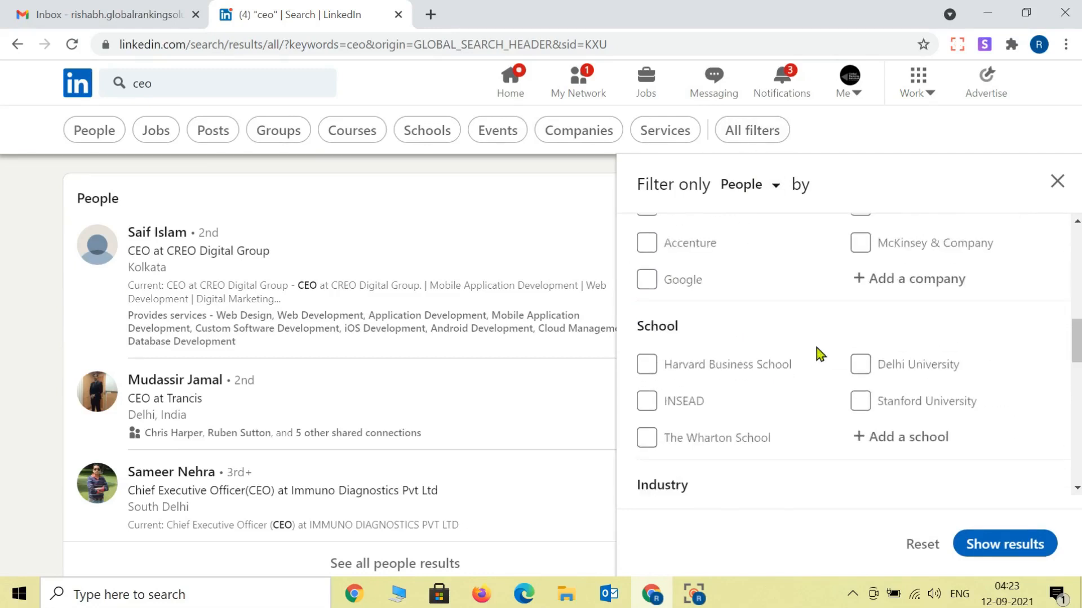
scroll(820, 354, down, 5)
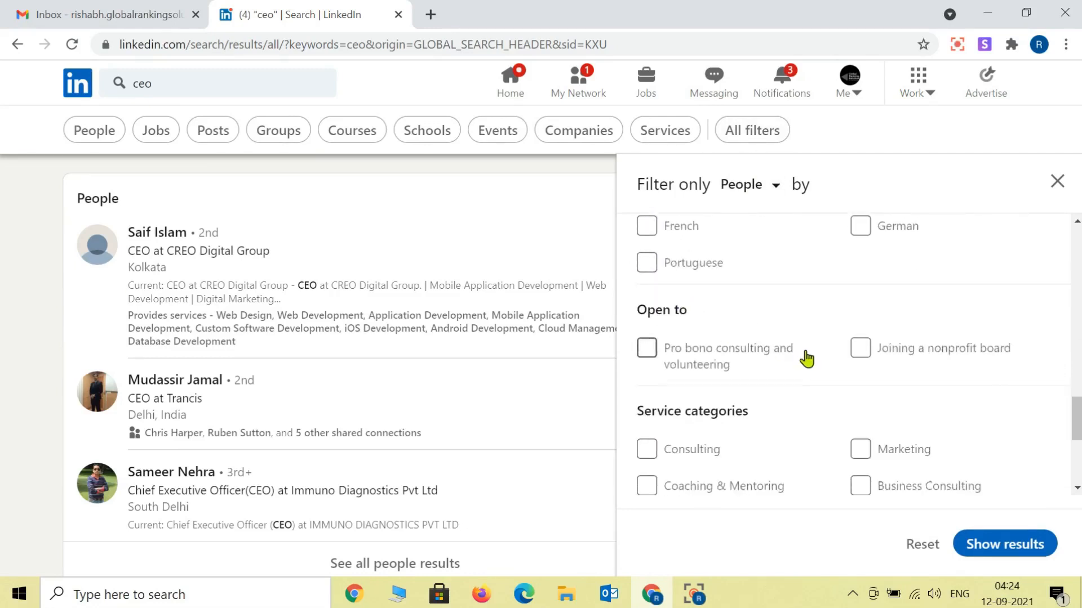
scroll(807, 359, down, 3)
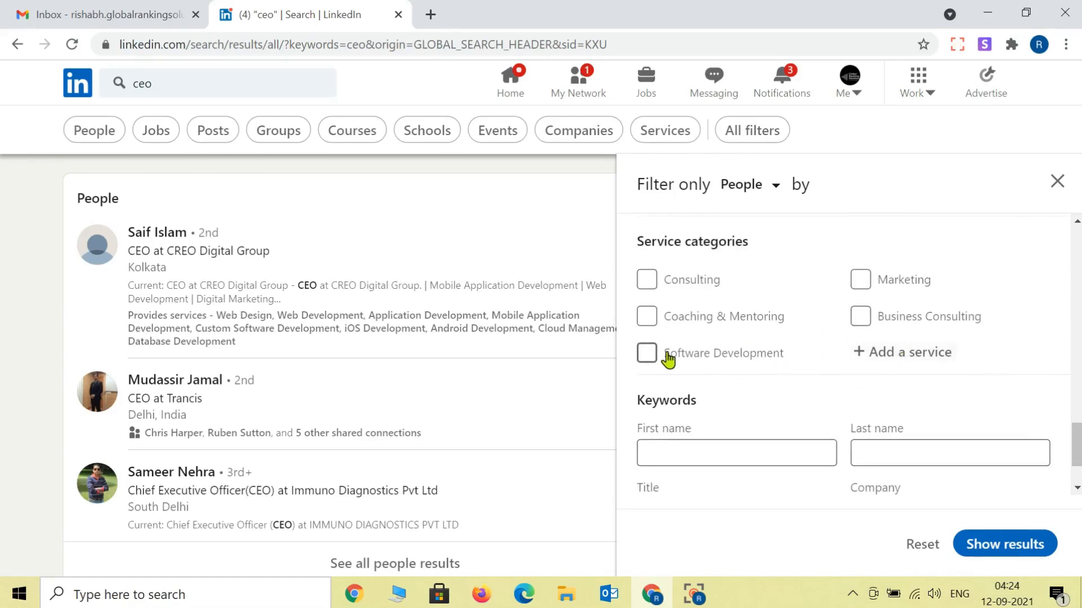
click(647, 355)
scroll(817, 361, down, 2)
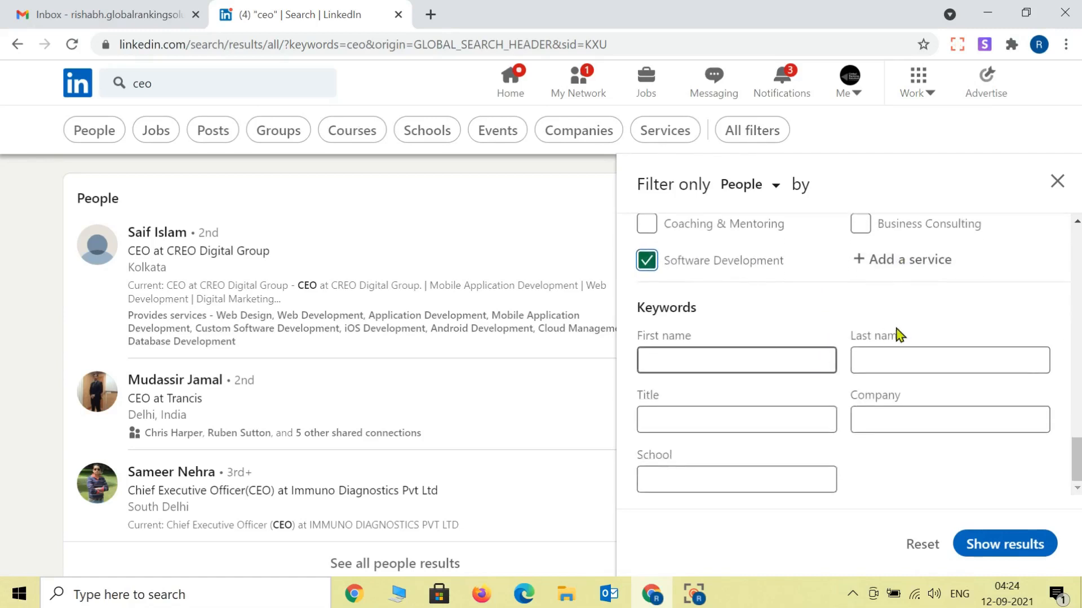
click(1005, 546)
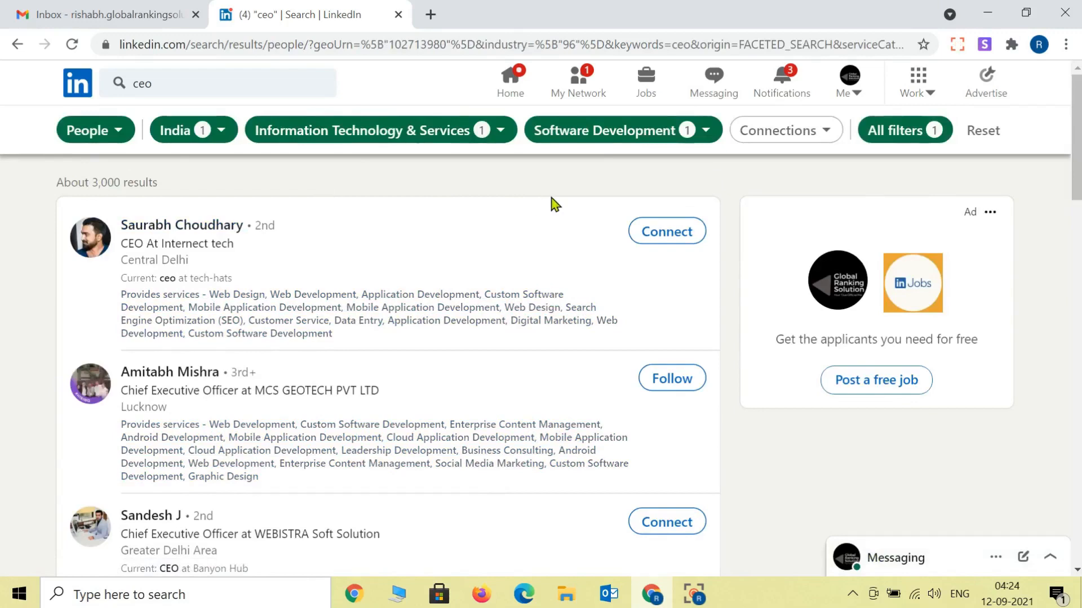
Step: Review the filtered results and open a new blank browser tab
scroll(569, 194, down, 10)
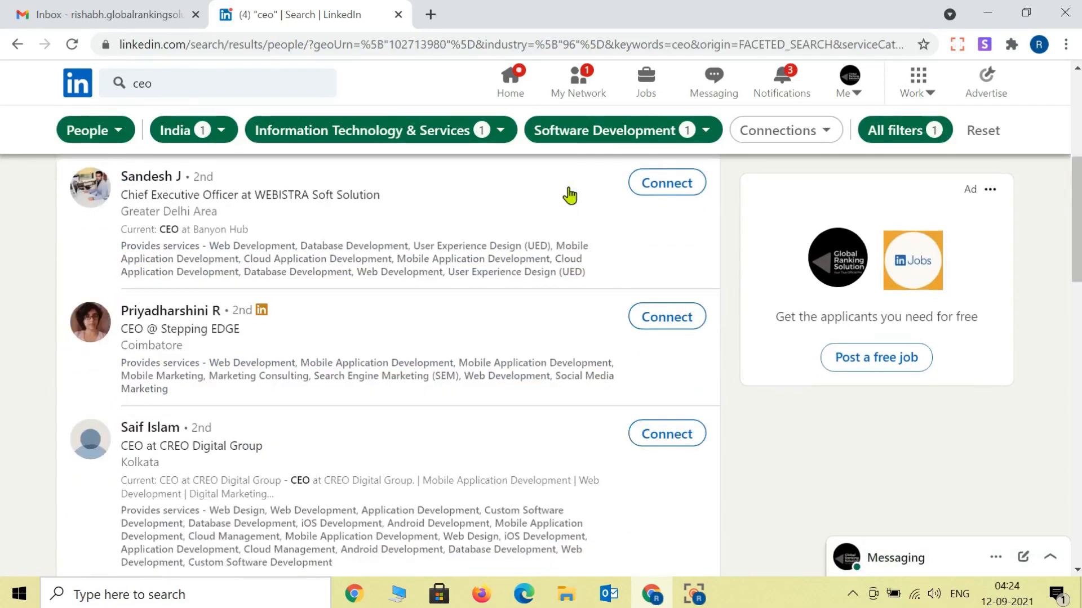
scroll(570, 195, up, 6)
scroll(570, 194, up, 5)
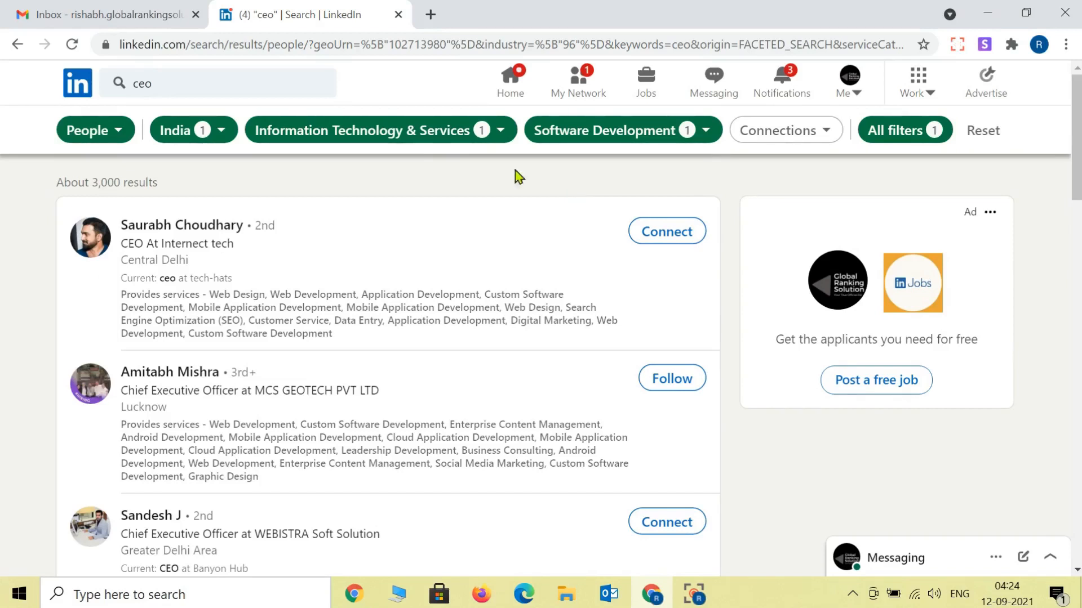
click(432, 15)
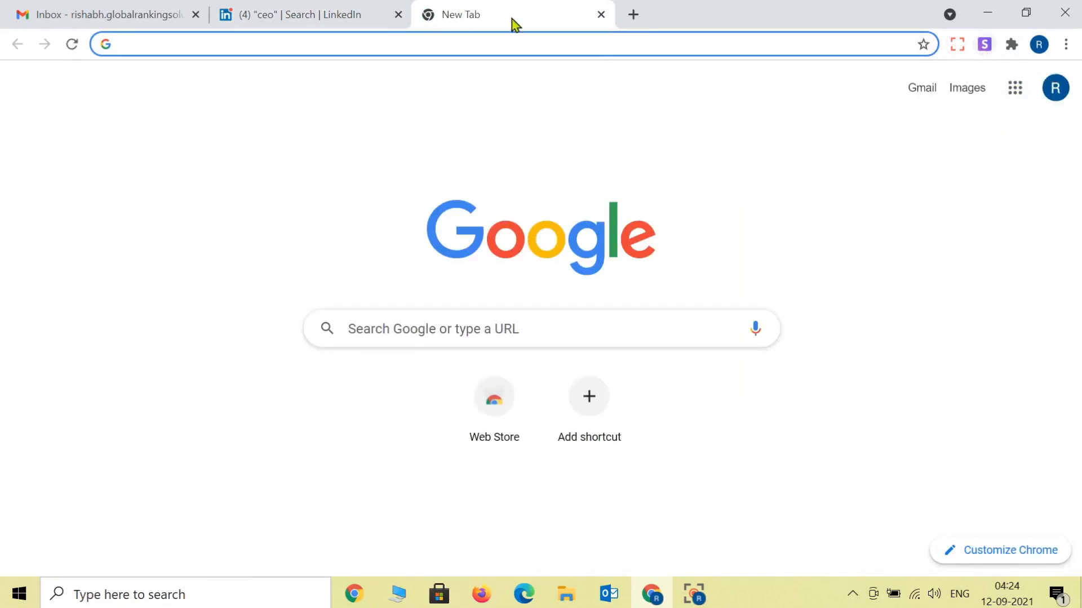
Step: Go to skrapp.io and follow the dashboard to the Email Finder extension's Web Store listing
click(474, 45)
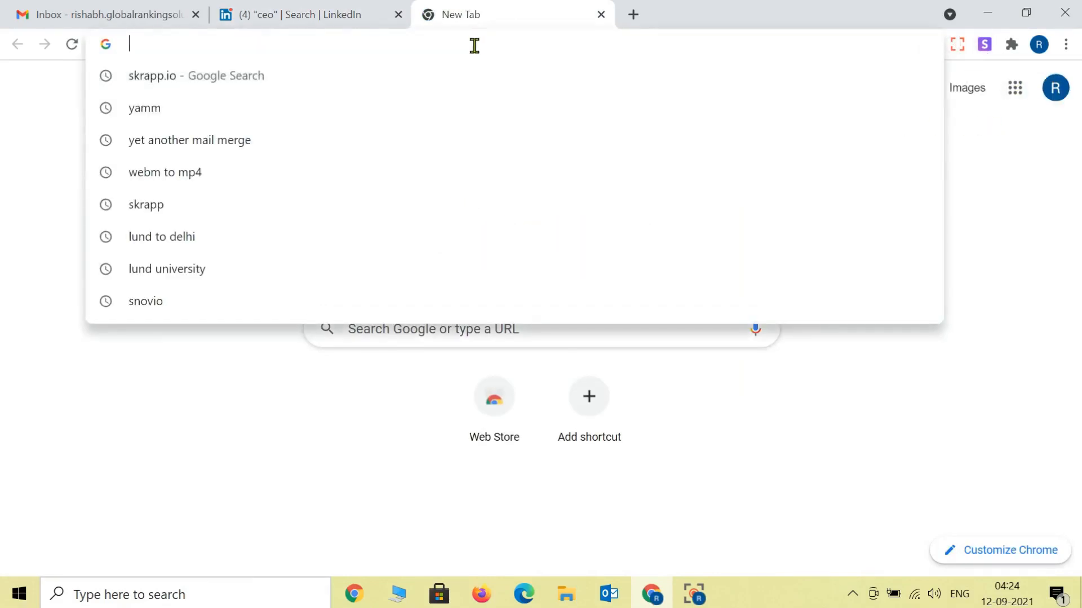
text(skrapp.io)
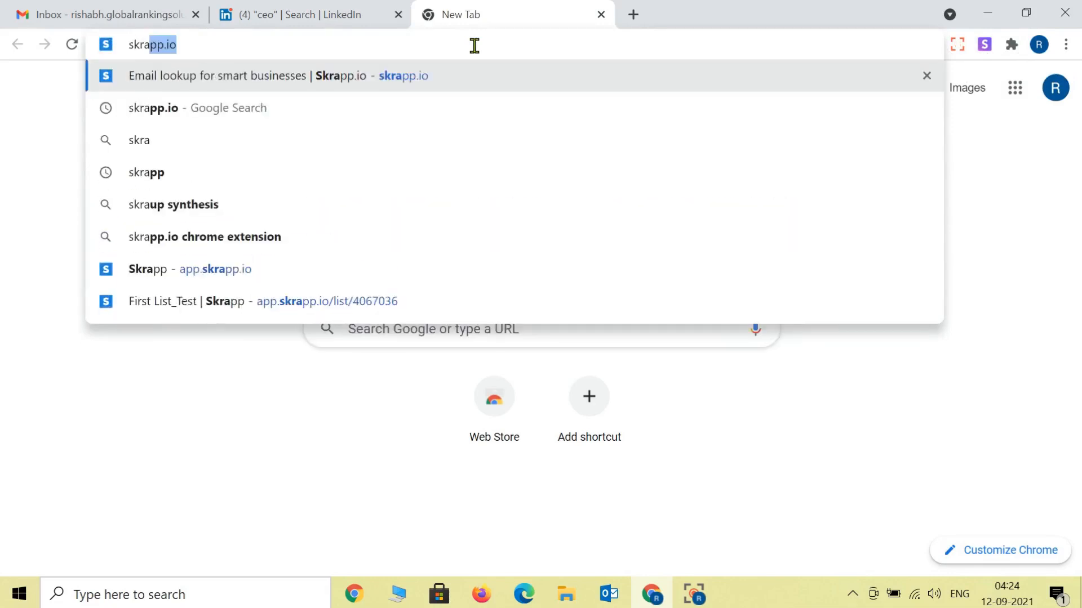
key(Return)
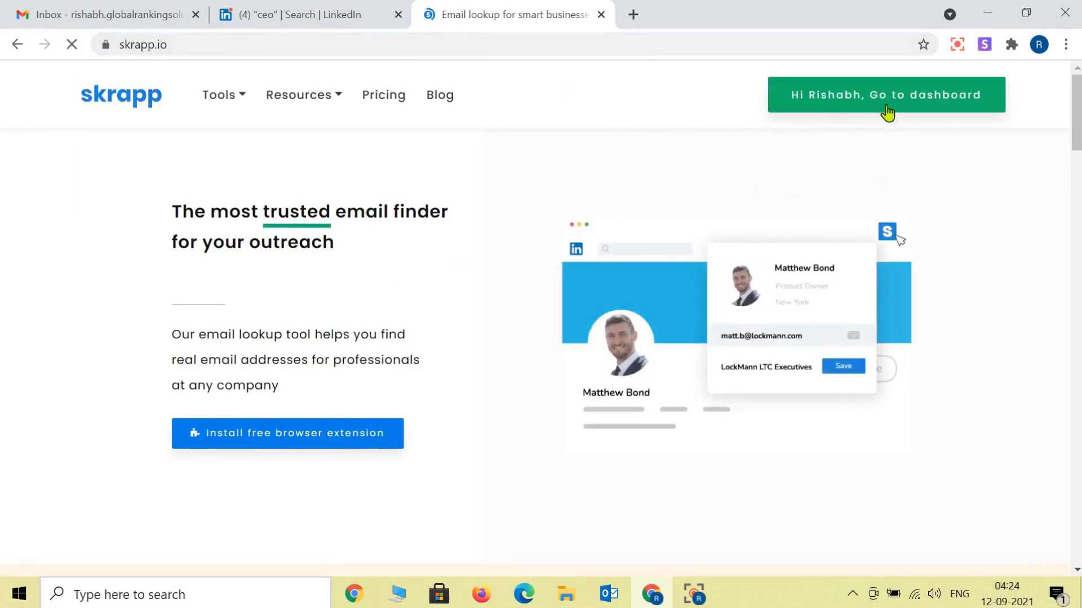
click(887, 113)
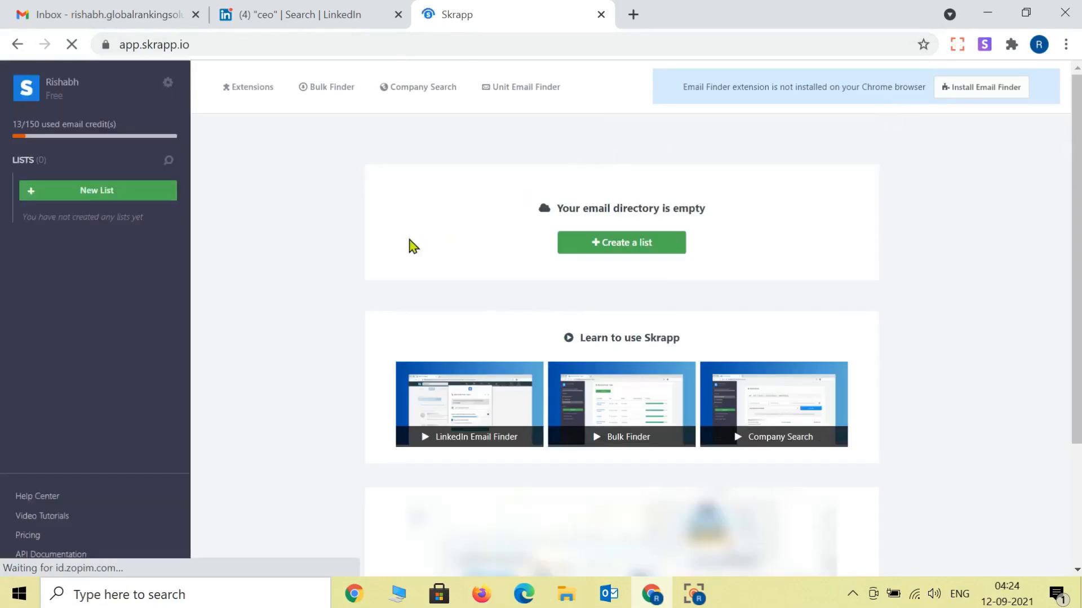
click(951, 94)
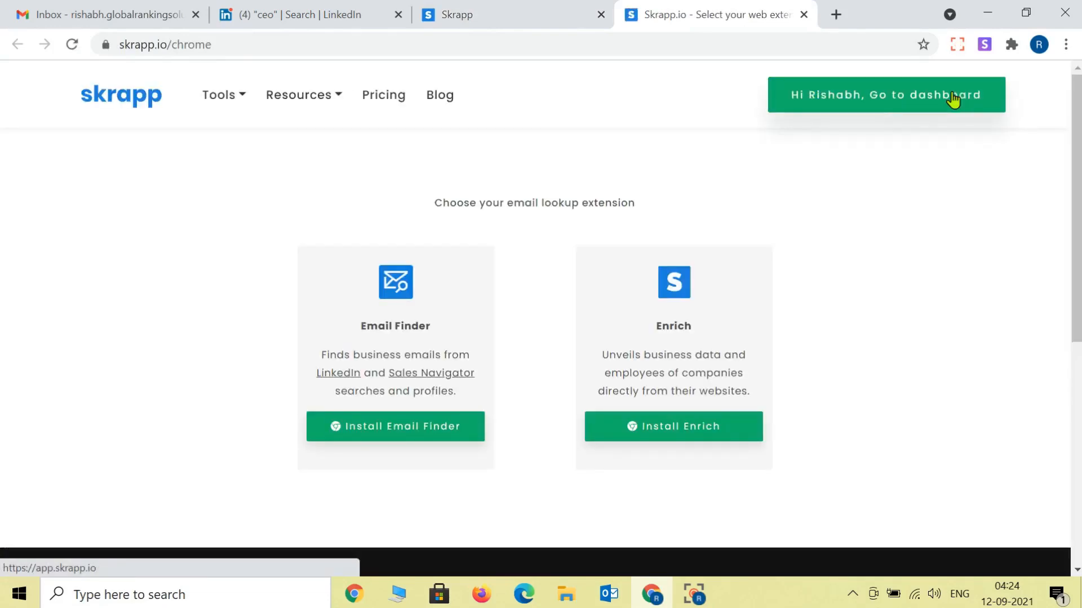
click(375, 439)
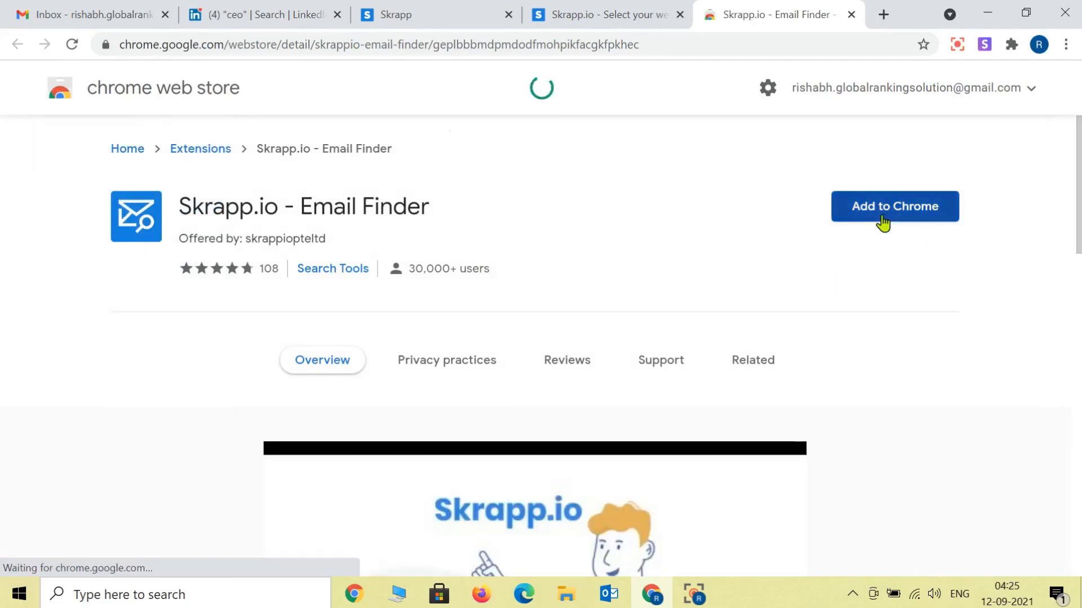
Step: Add Skrapp.io Email Finder to Chrome, pin it to the toolbar, and return to LinkedIn
click(882, 223)
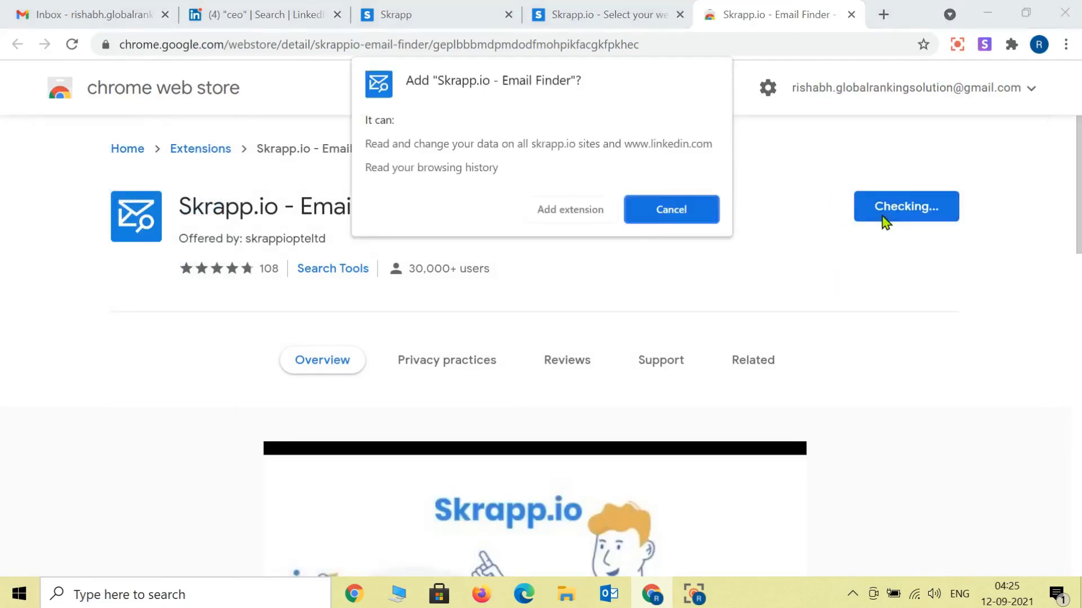
click(549, 211)
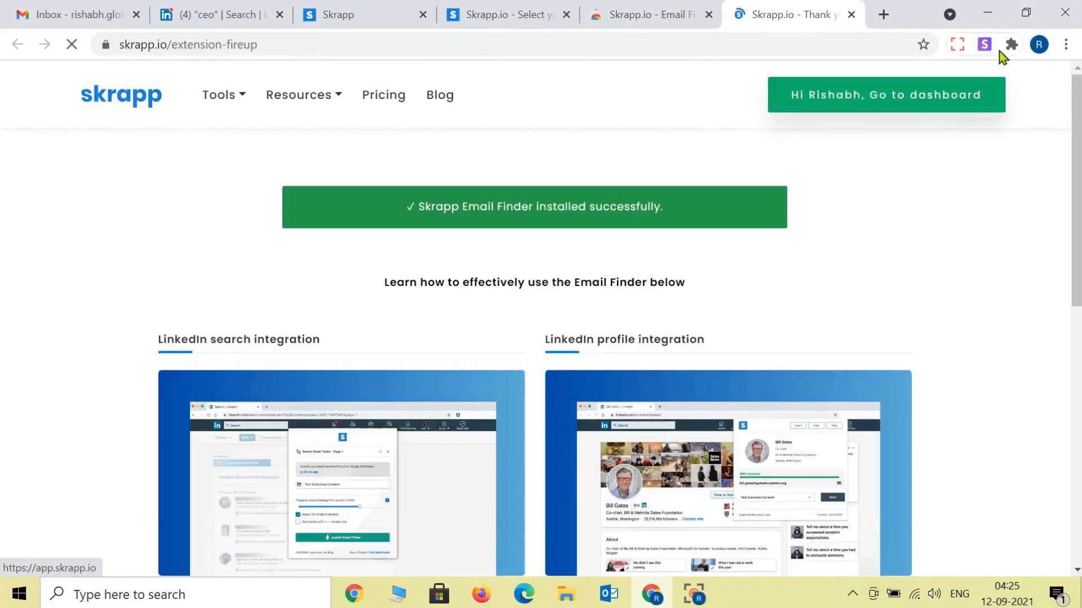
click(1012, 45)
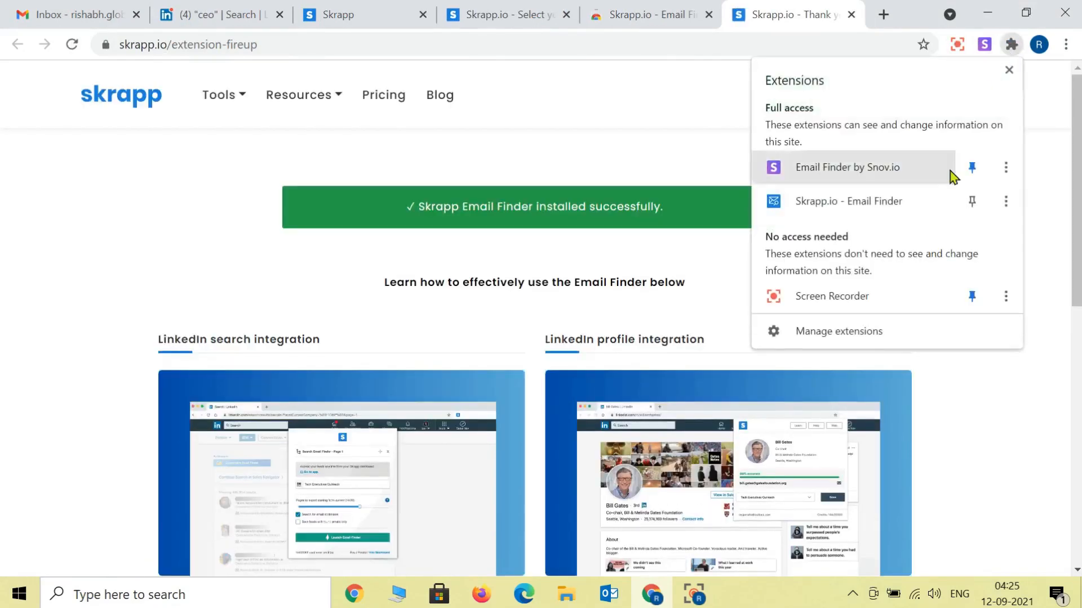
click(972, 203)
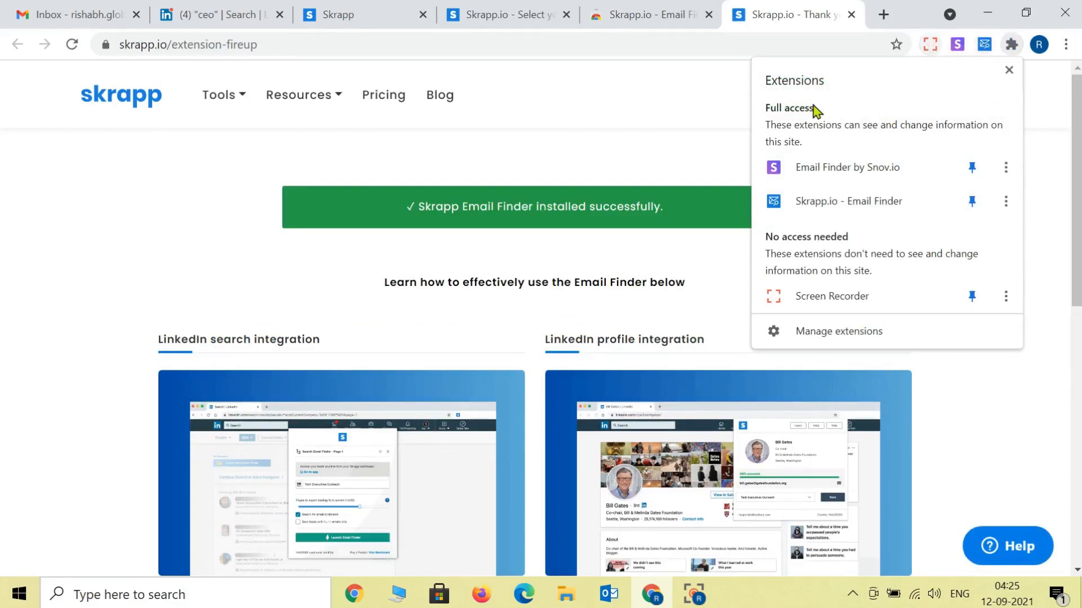
click(379, 9)
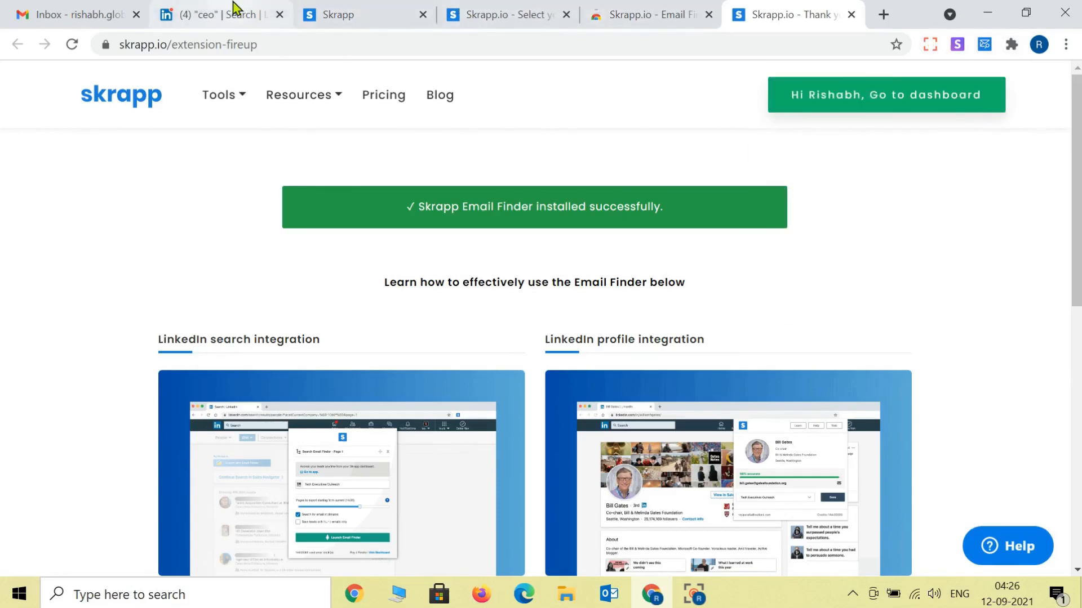
click(234, 8)
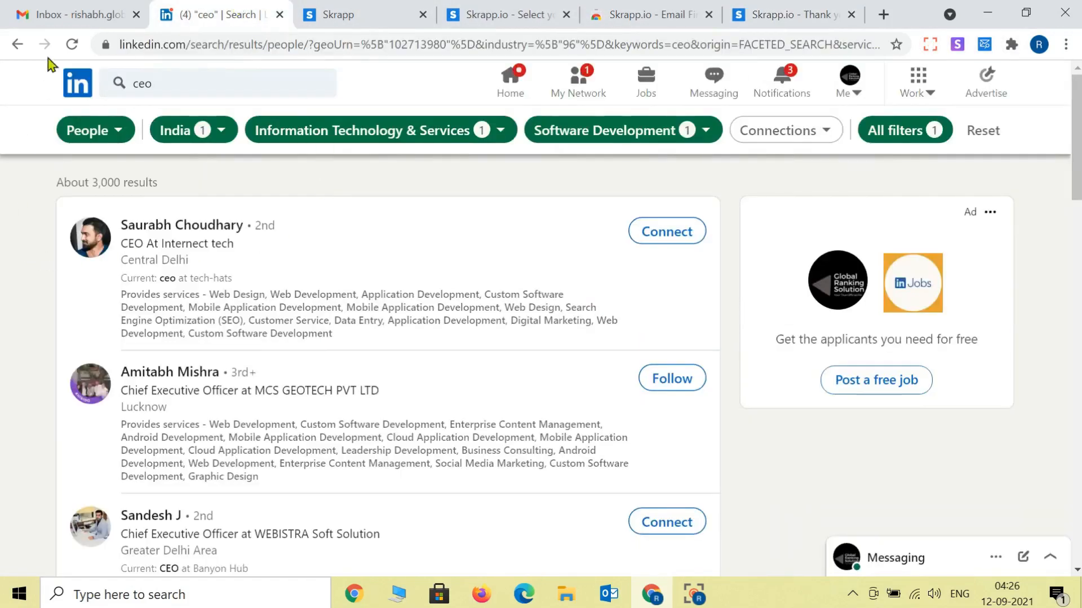
Step: Reload LinkedIn's ceo results and log in to Skrapp via the extension, opening app.skrapp.io
click(69, 45)
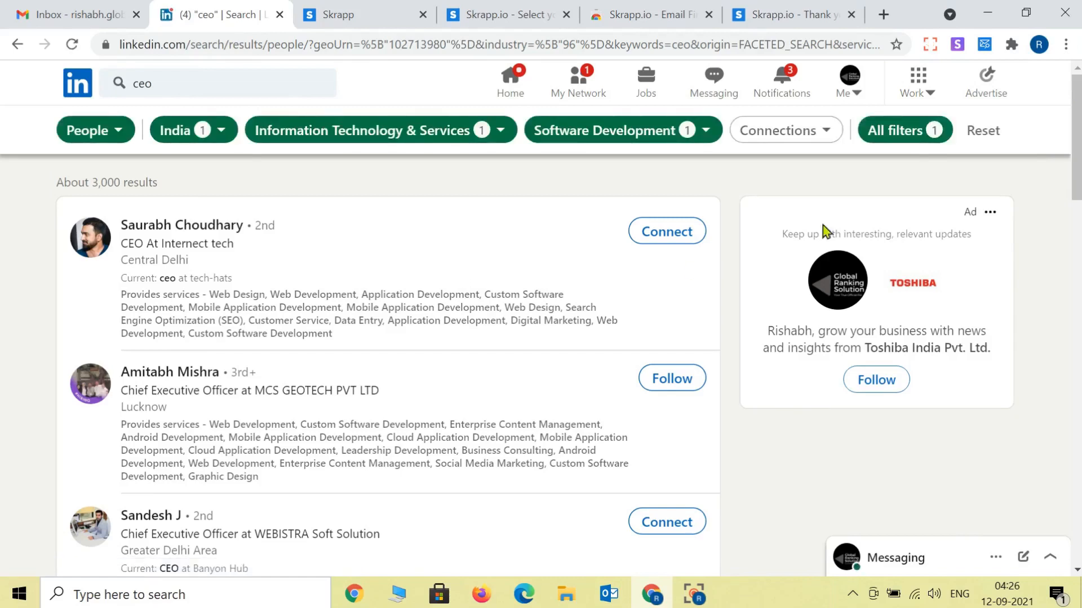
click(985, 45)
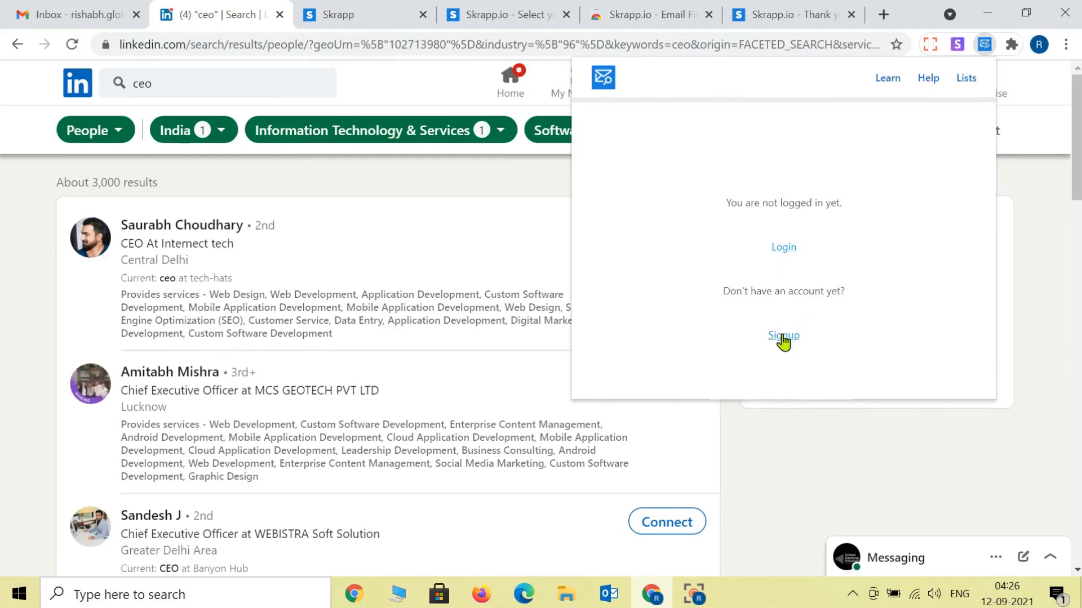
click(783, 248)
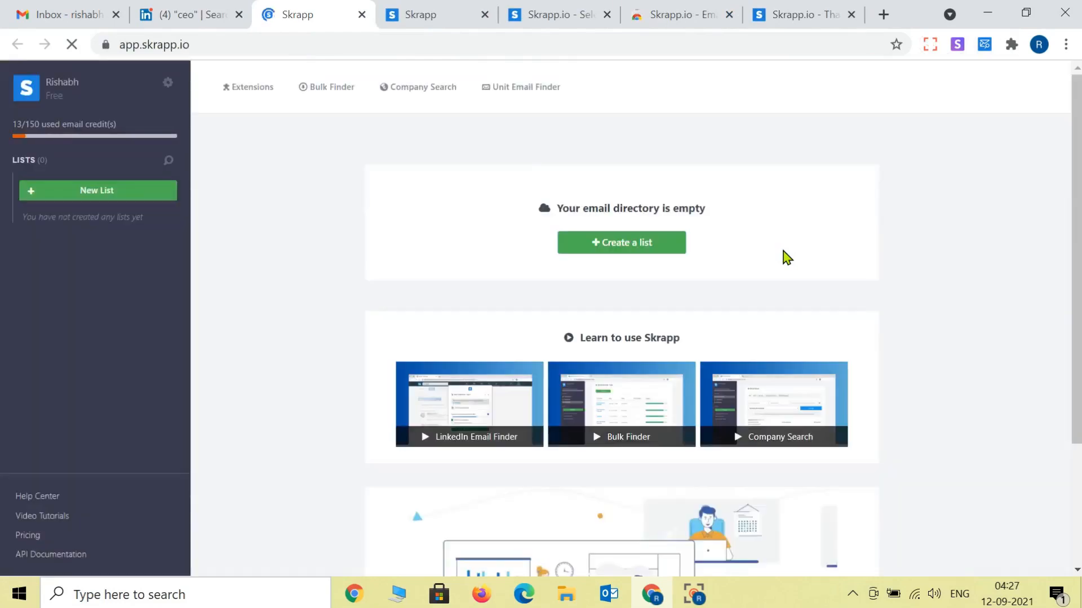
Step: Create an empty Skrapp list named First List_Test and close its tab
click(627, 245)
click(482, 283)
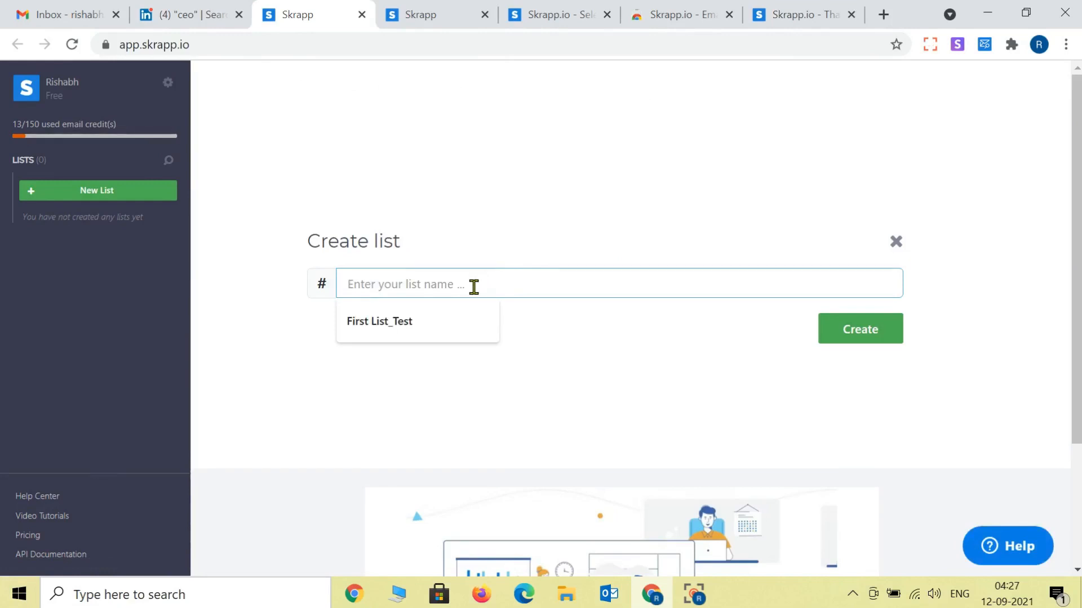
click(425, 331)
click(850, 332)
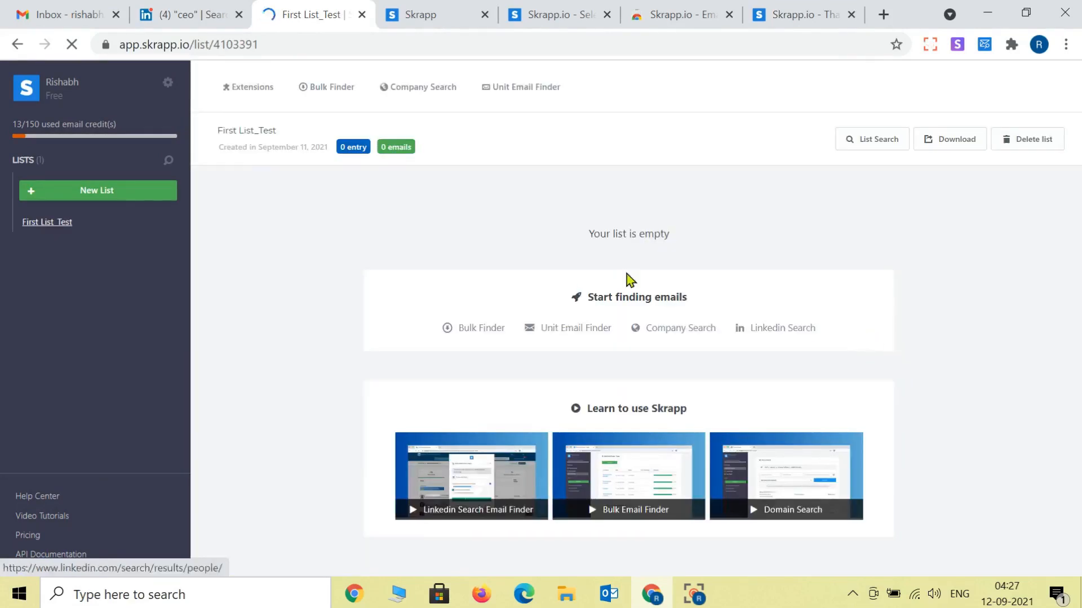
click(361, 14)
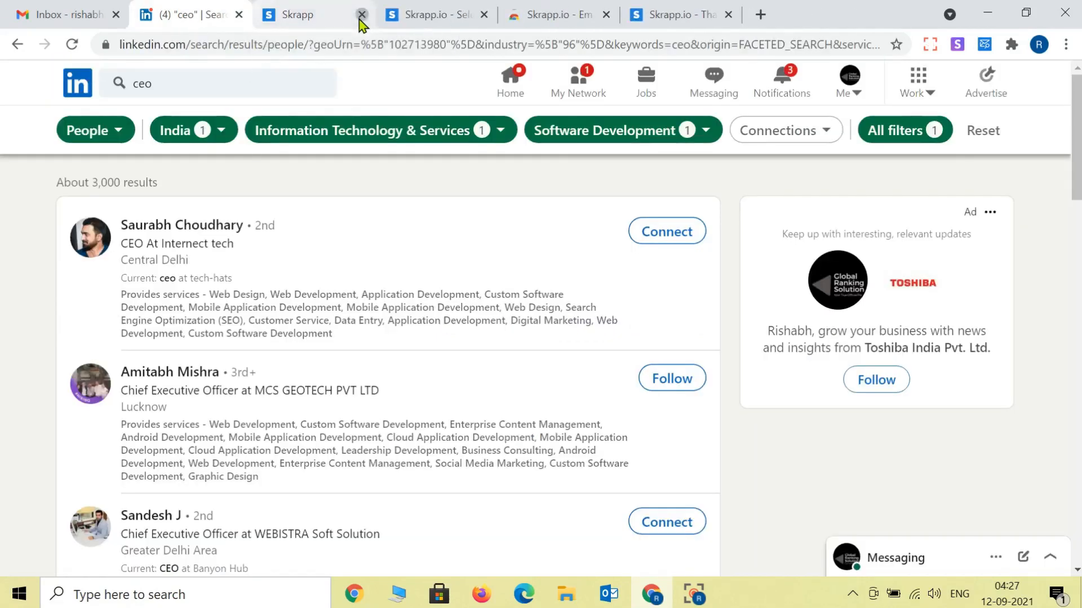
Step: Close the extra Skrapp tabs, including the thank-you page
click(361, 14)
click(361, 14)
click(361, 15)
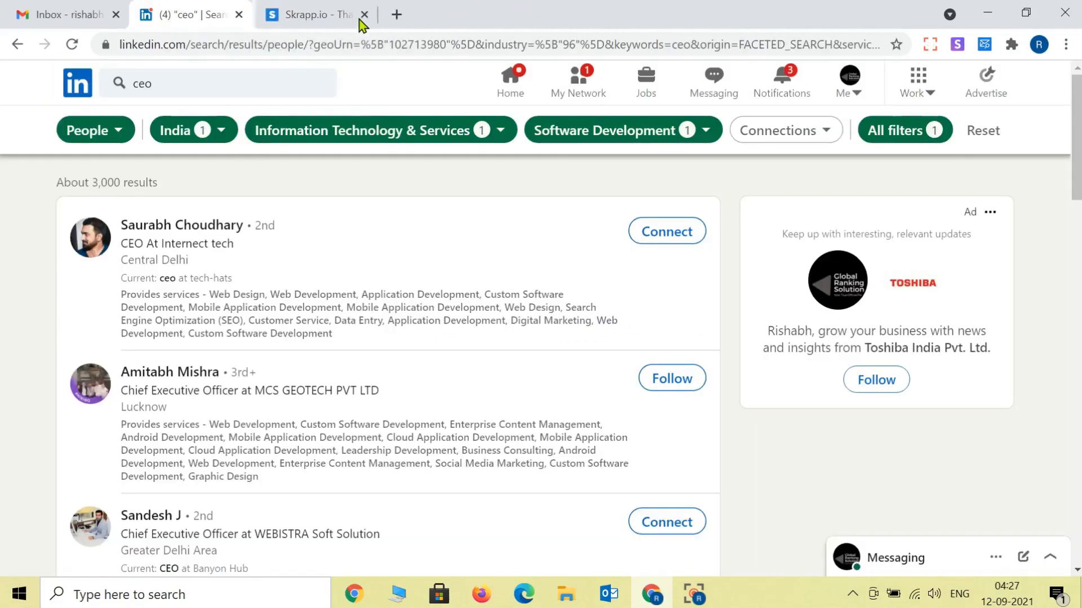
click(362, 17)
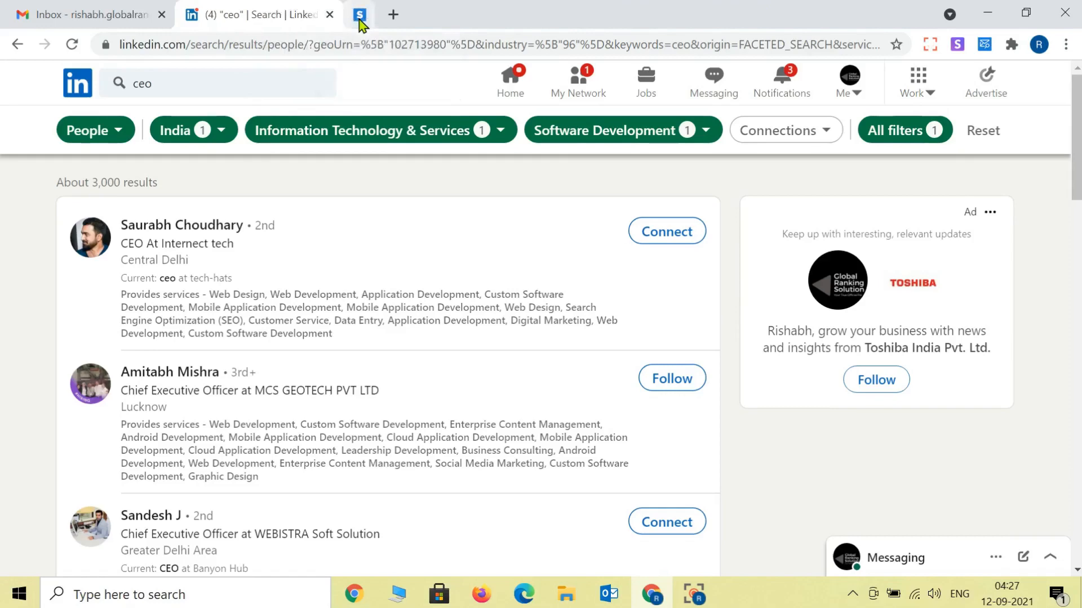
Step: Run Skrapp Email Finder on results page 1 into First List_Test, saving 10 leads
click(984, 44)
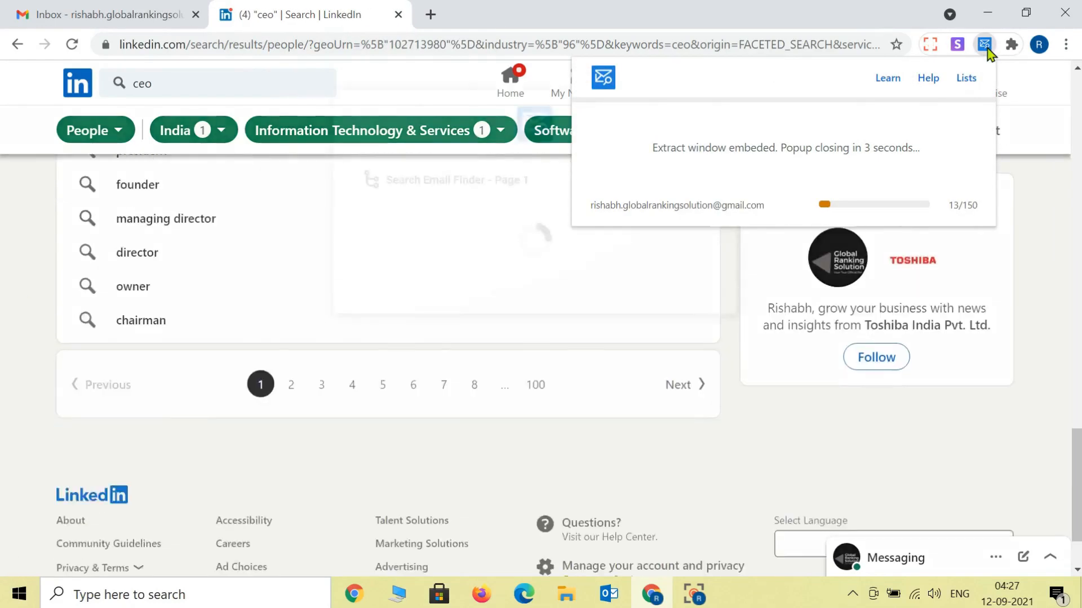
click(467, 308)
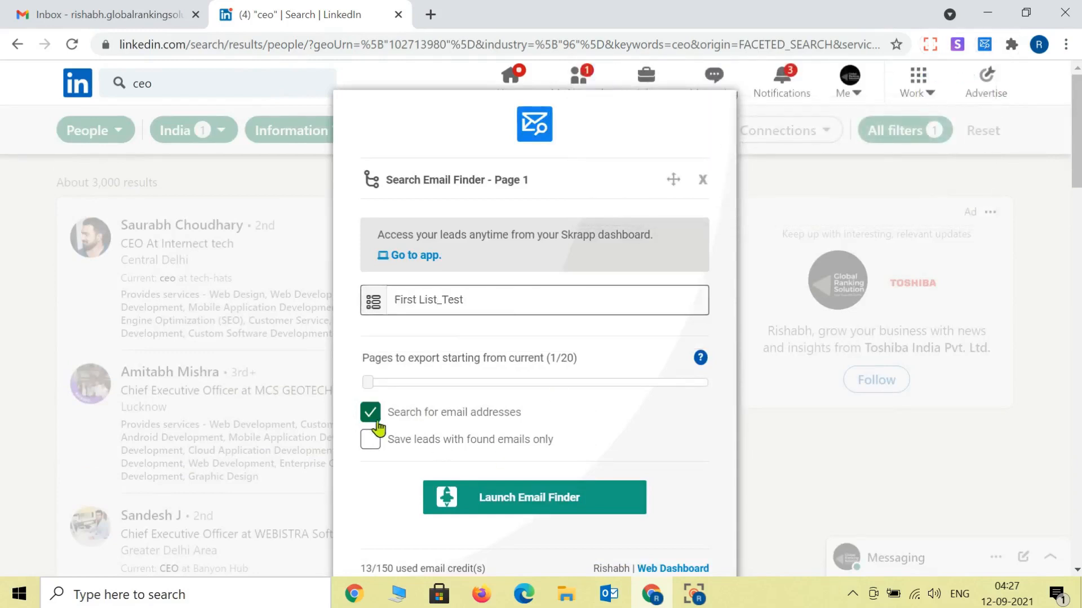
scroll(653, 434, down, 3)
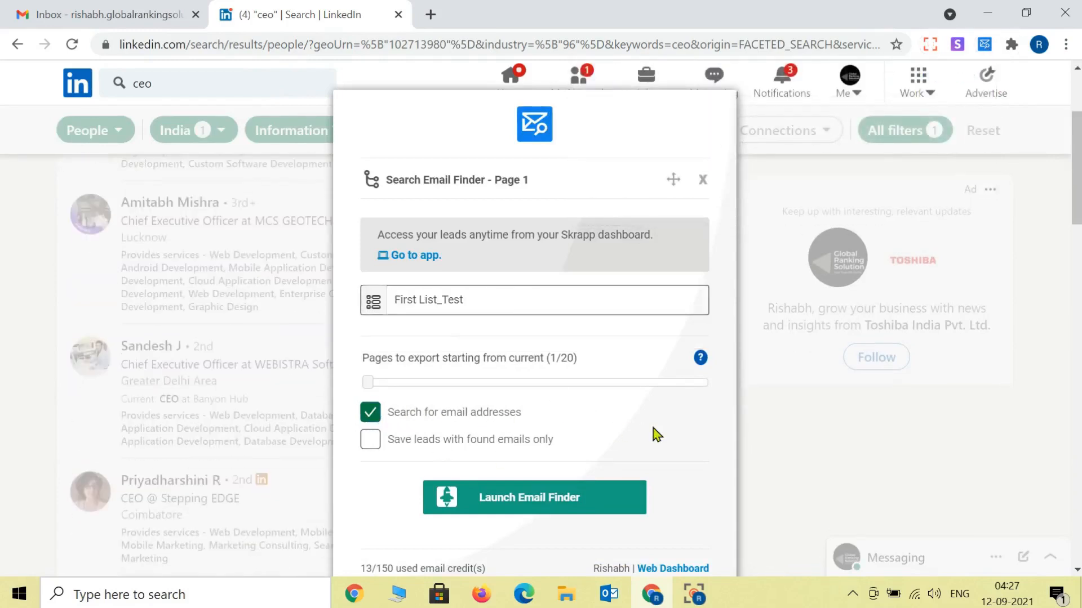
click(542, 501)
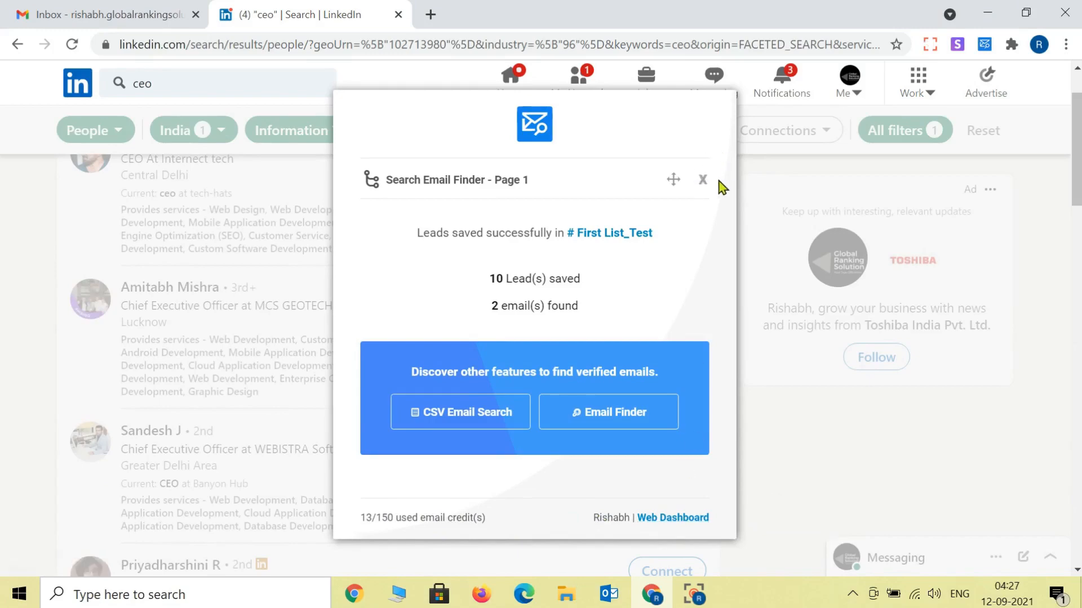
click(703, 180)
scroll(593, 307, down, 15)
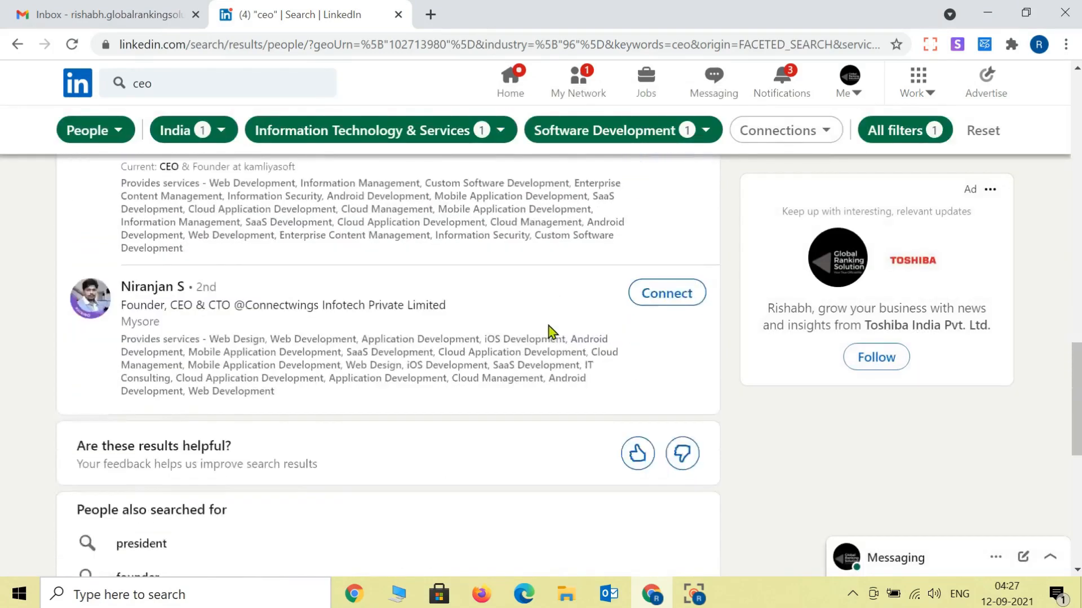
Step: Go to page 2 of the ceo results and run Email Finder into First List_Test
scroll(321, 490, down, 2)
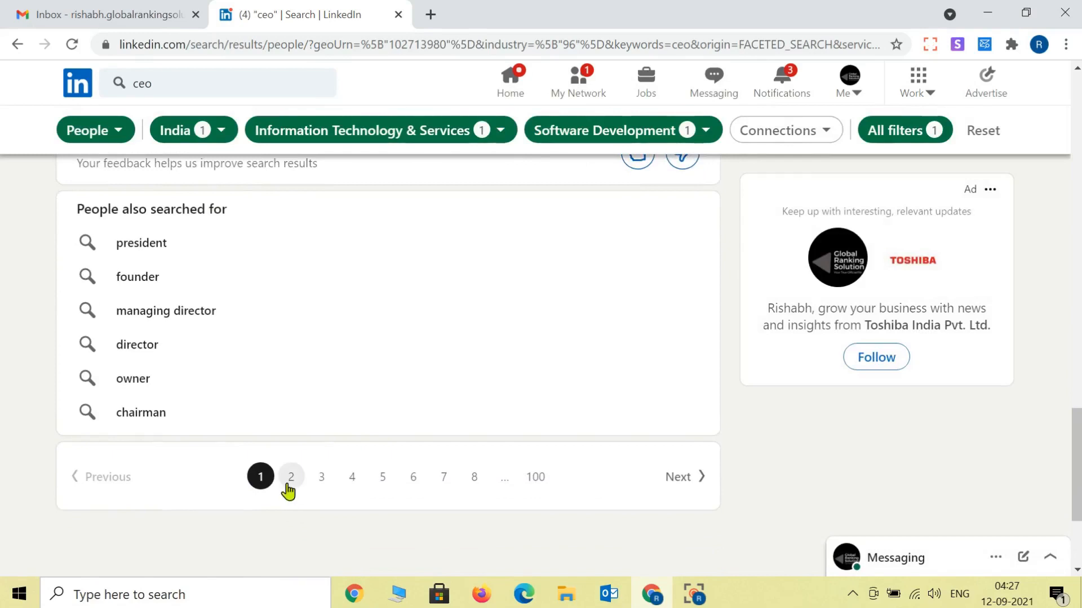
click(289, 476)
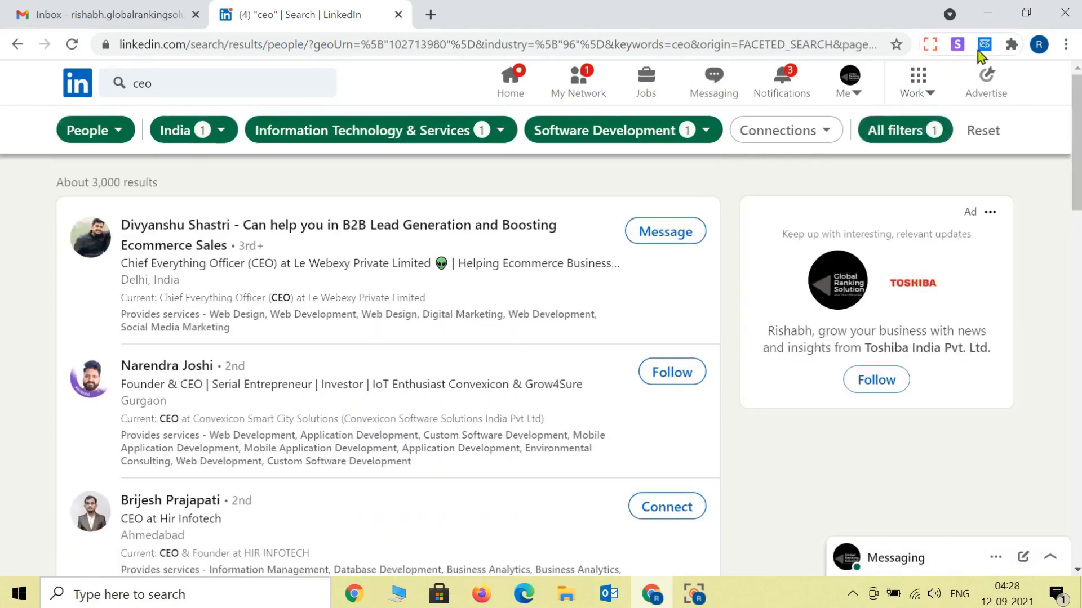
click(984, 45)
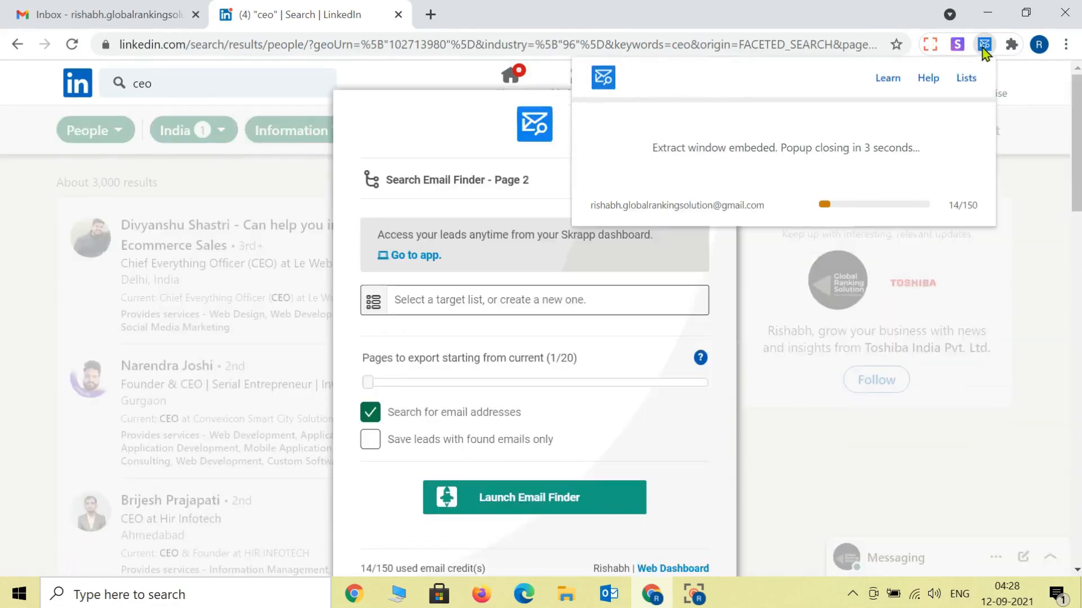
click(524, 303)
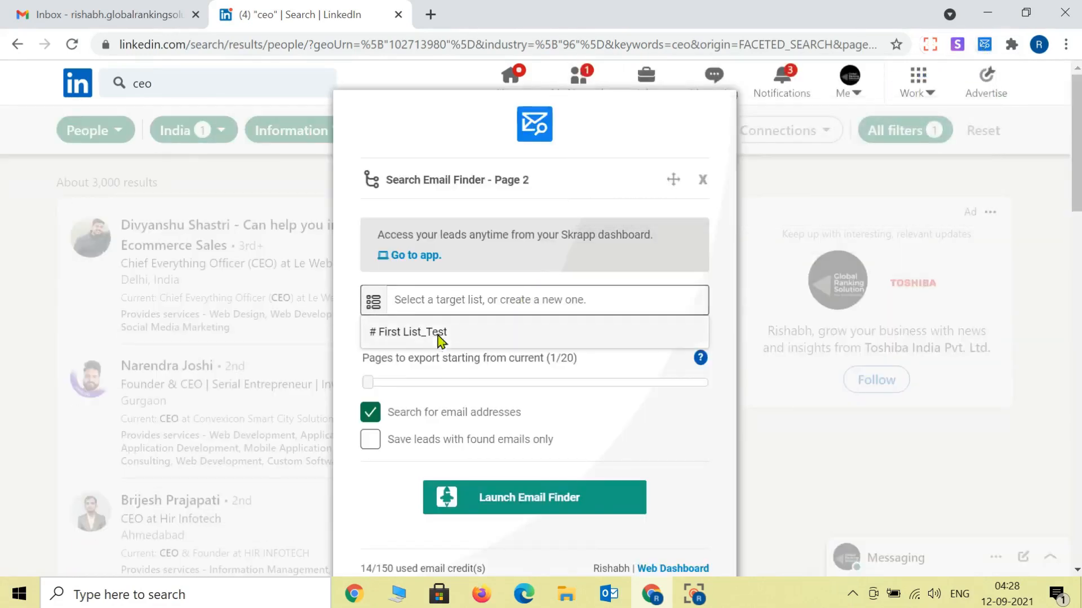
click(441, 335)
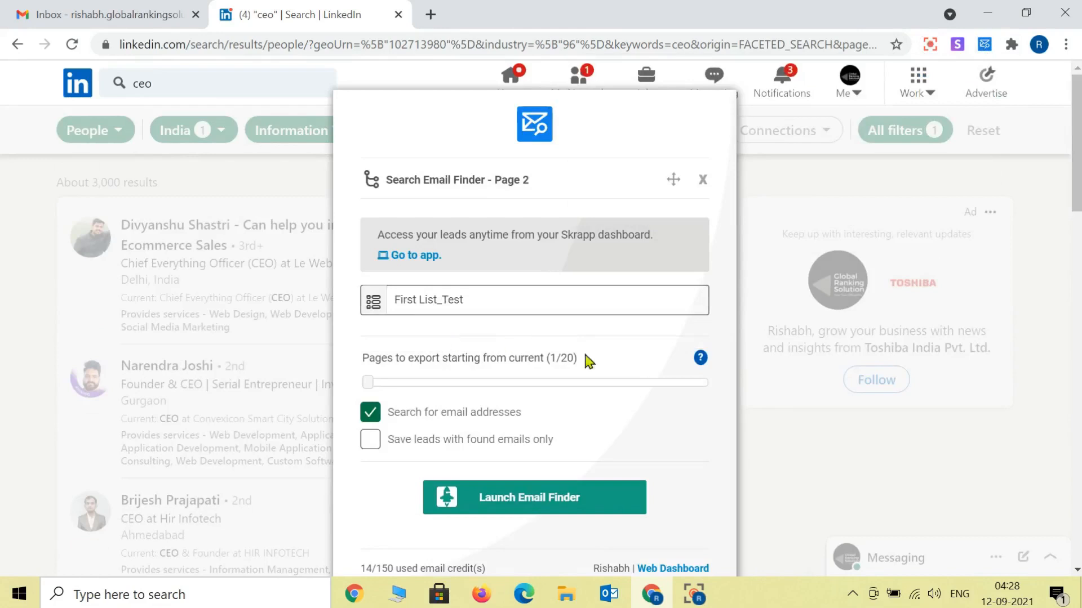
click(575, 512)
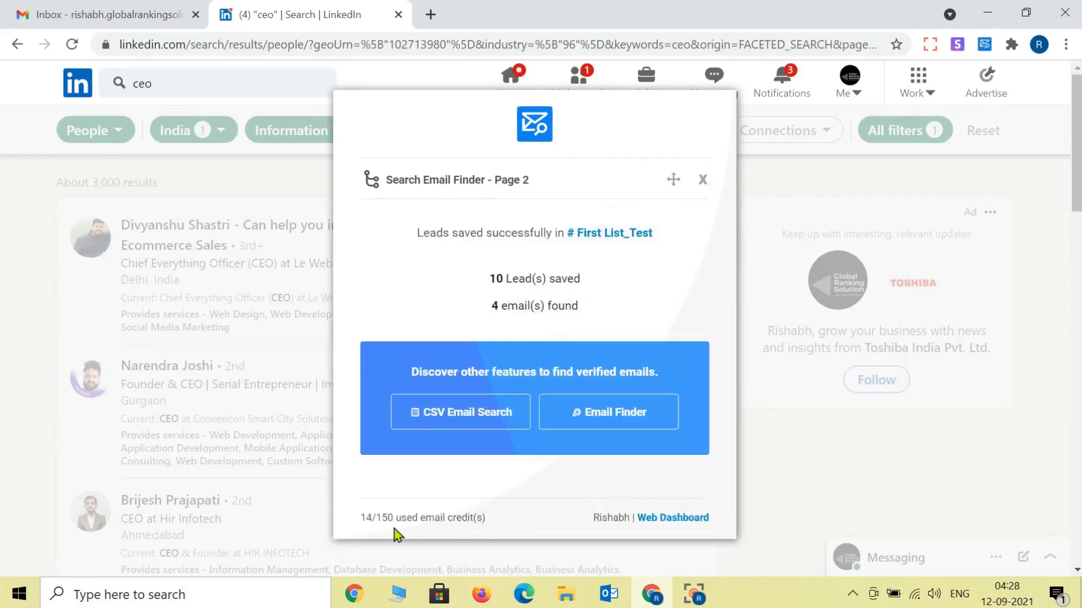
Step: Open First List_Test in the Skrapp web dashboard and set the download to valid emails only
click(683, 527)
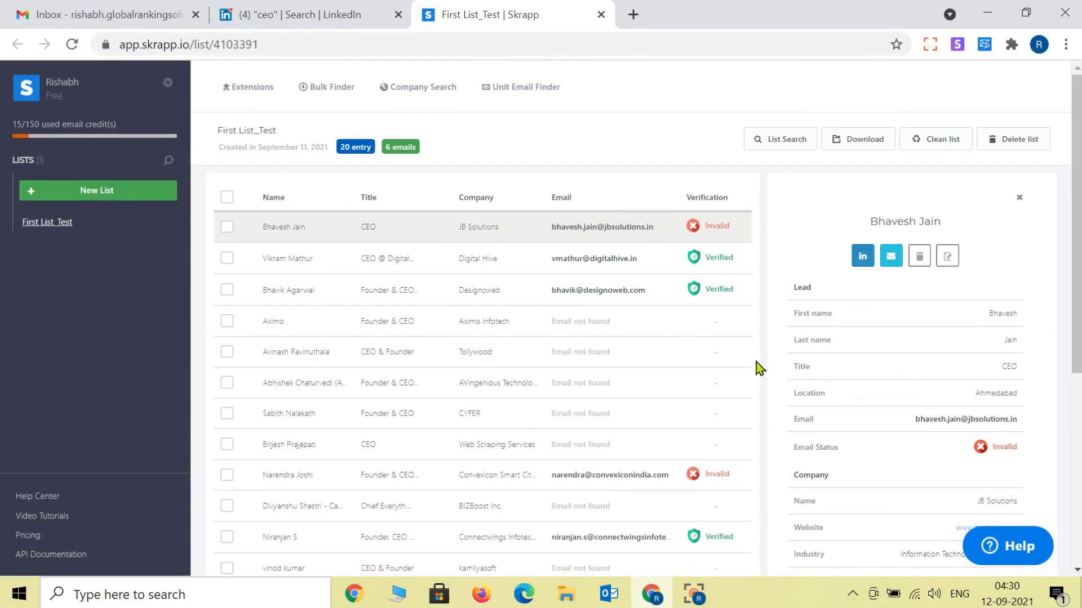
scroll(759, 368, down, 6)
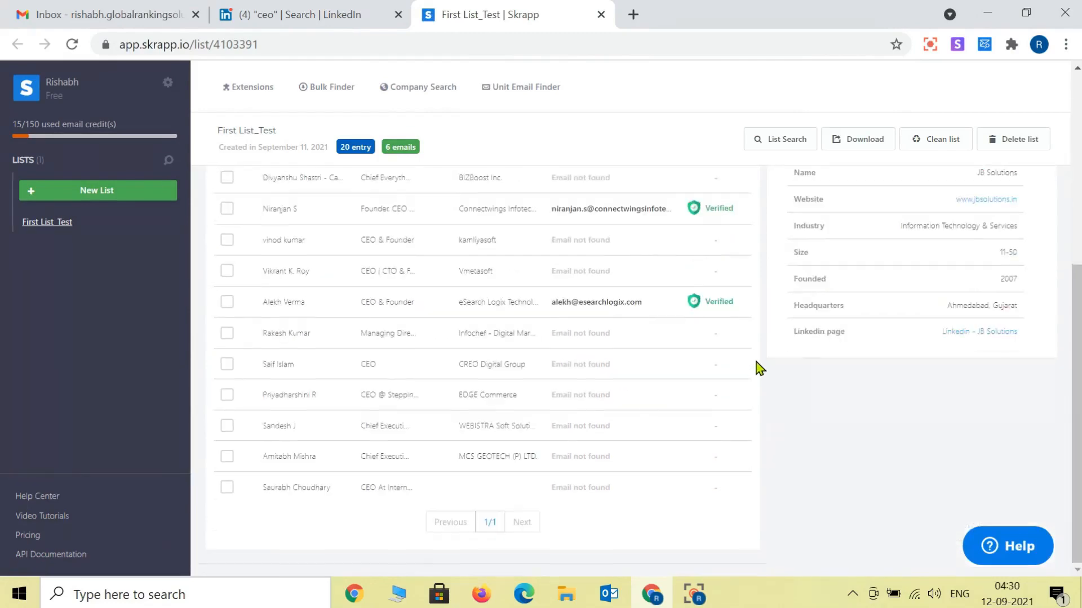
scroll(759, 368, up, 6)
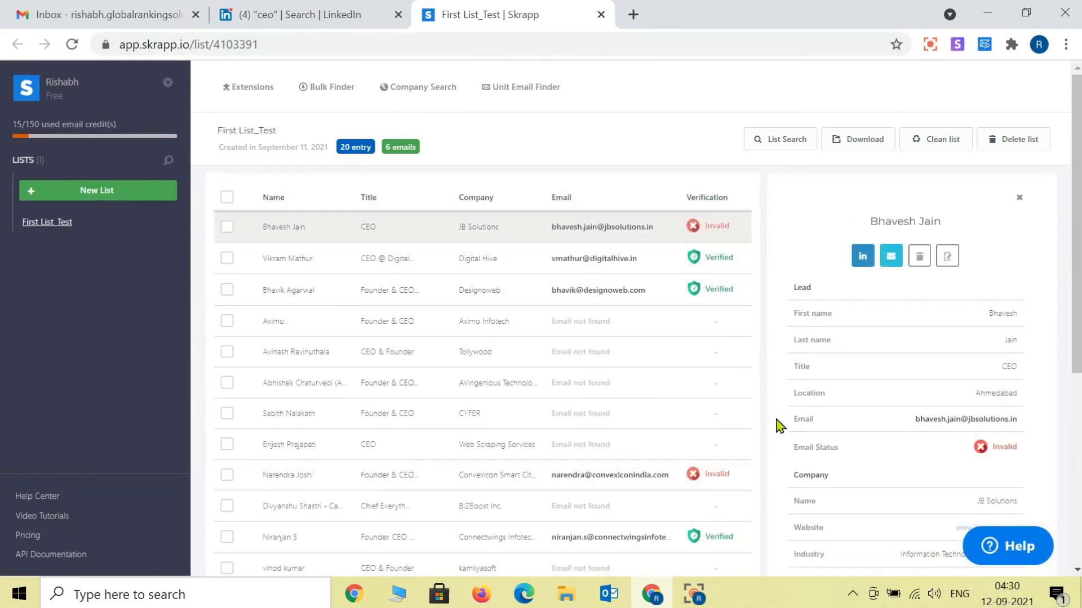
click(866, 143)
click(811, 203)
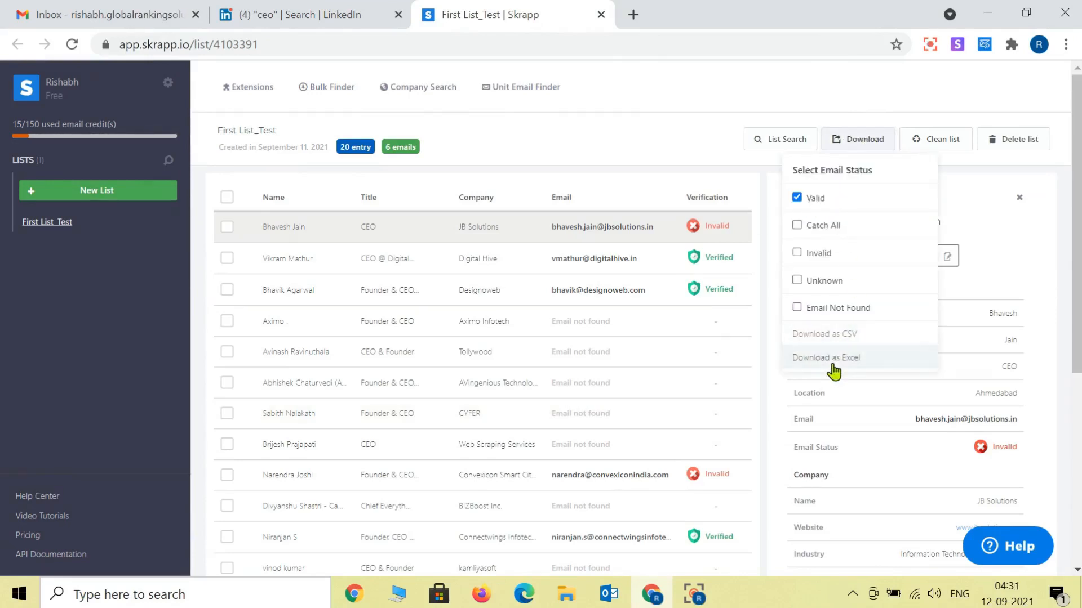
Step: Download the First List_Test leads as an Excel file and open the xlsx from its folder
click(853, 364)
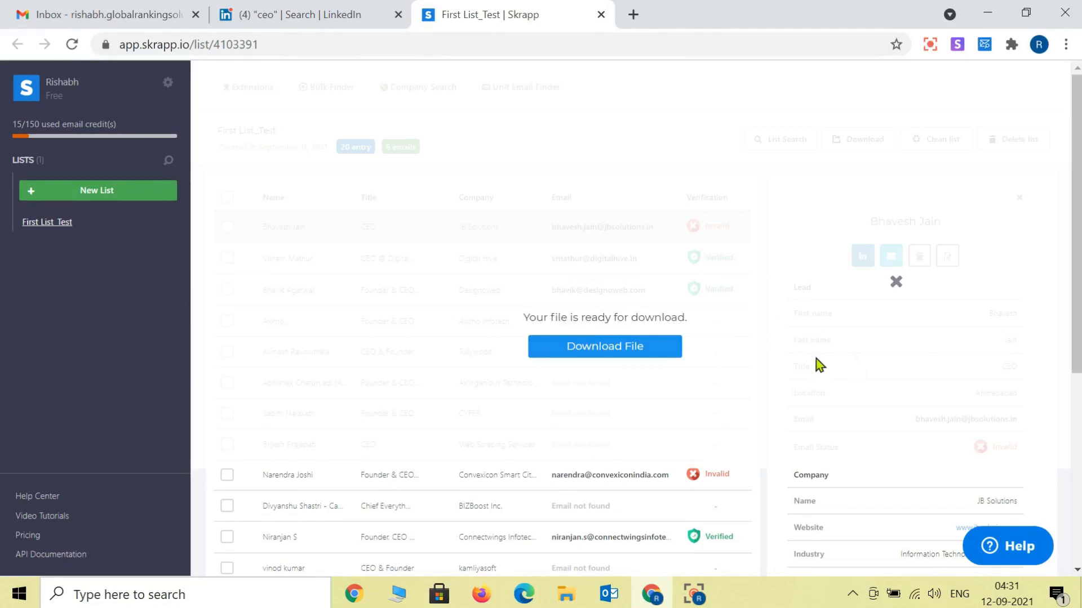
click(618, 355)
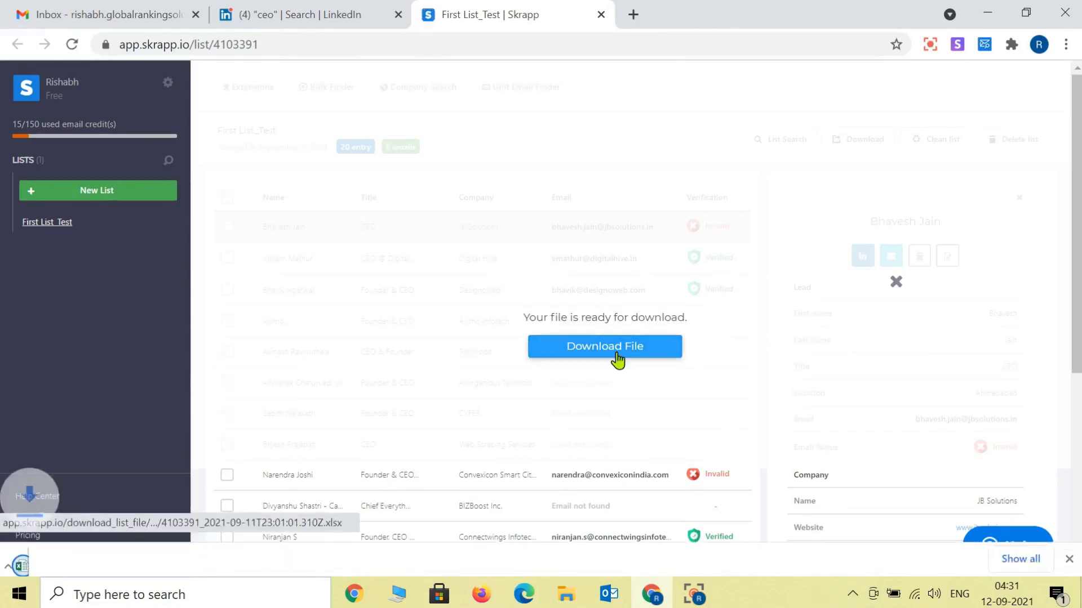
click(179, 553)
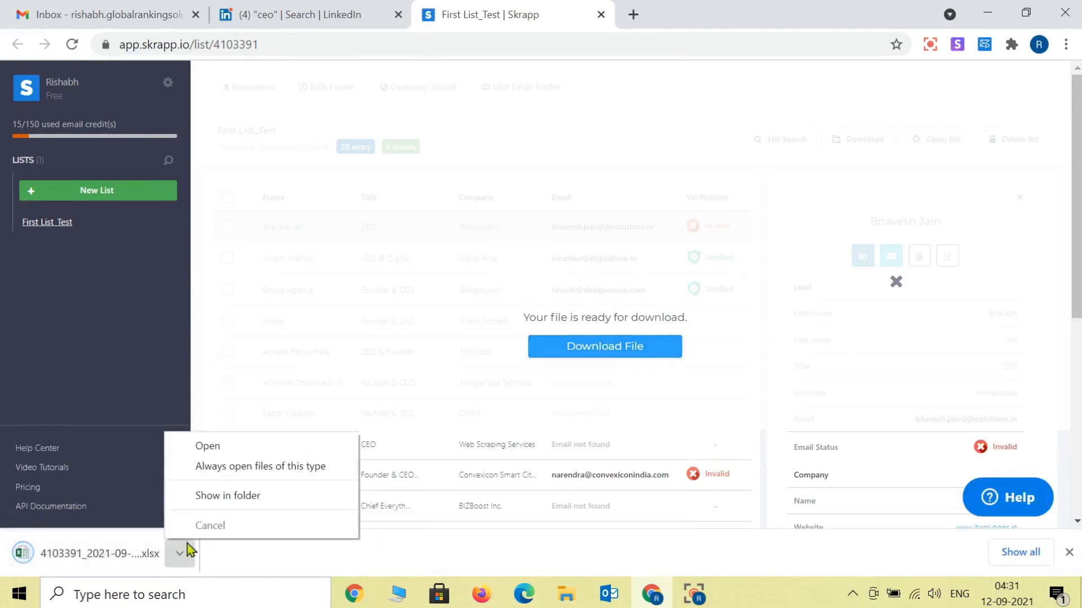
click(218, 499)
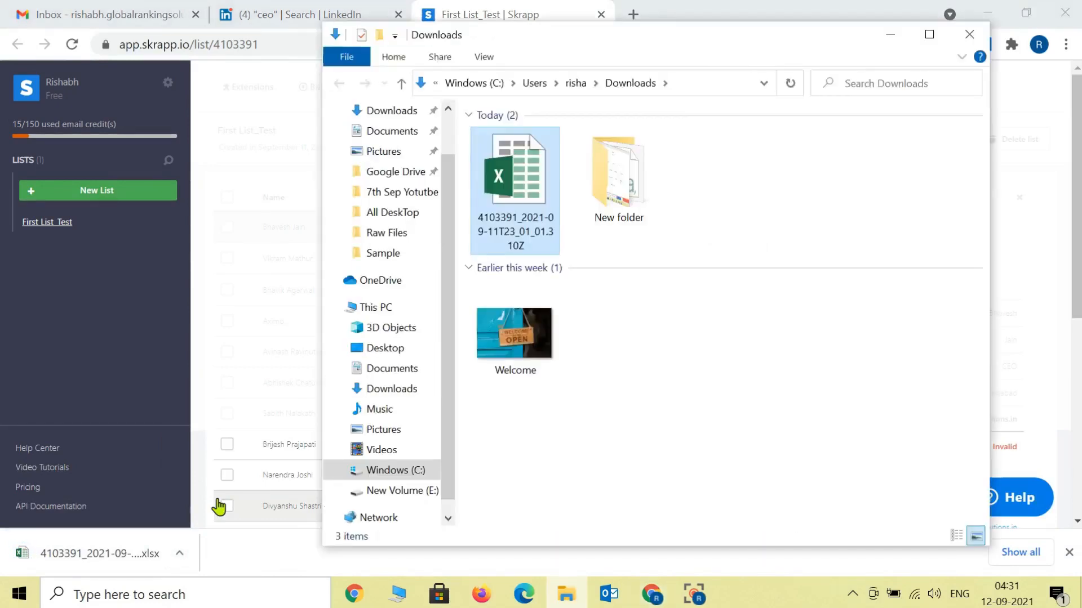
double_click(530, 166)
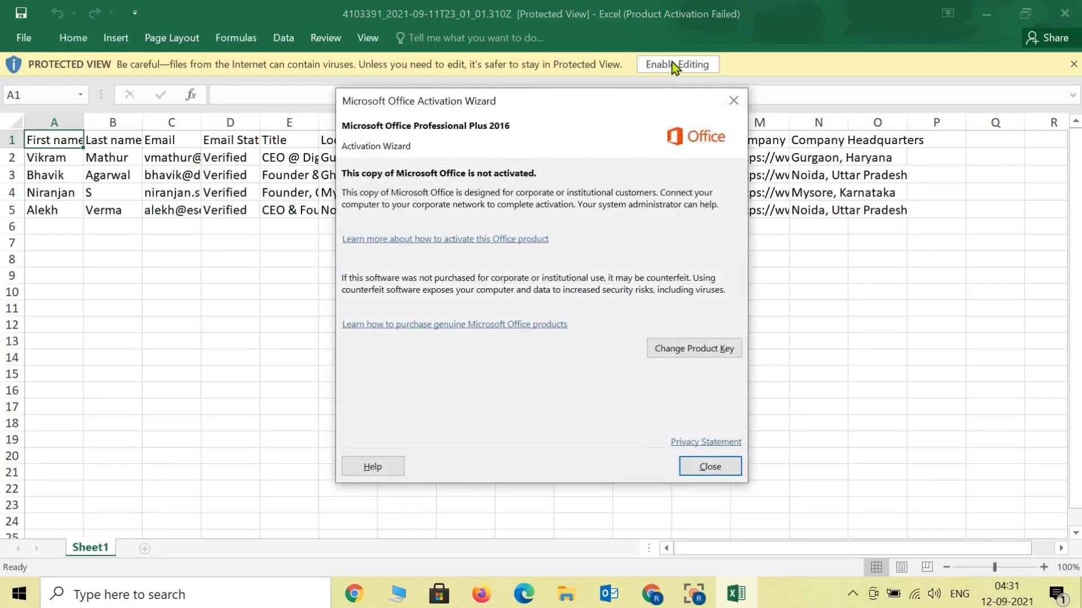
Step: Enable editing in the exported workbook and review its headers from Last name through Headquarters
click(709, 466)
click(676, 64)
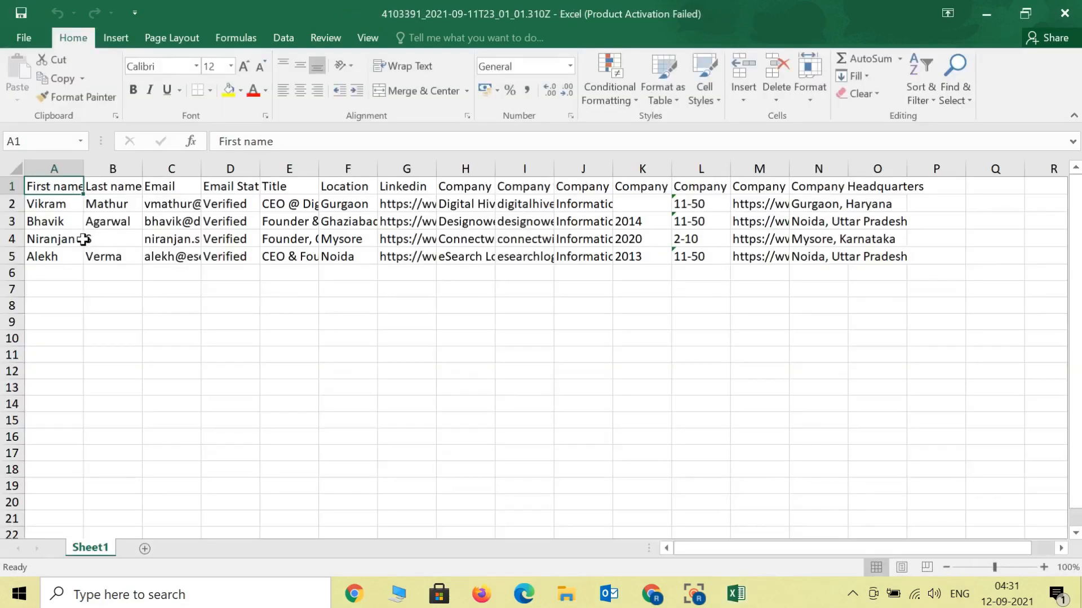
key(Right)
key(Right)
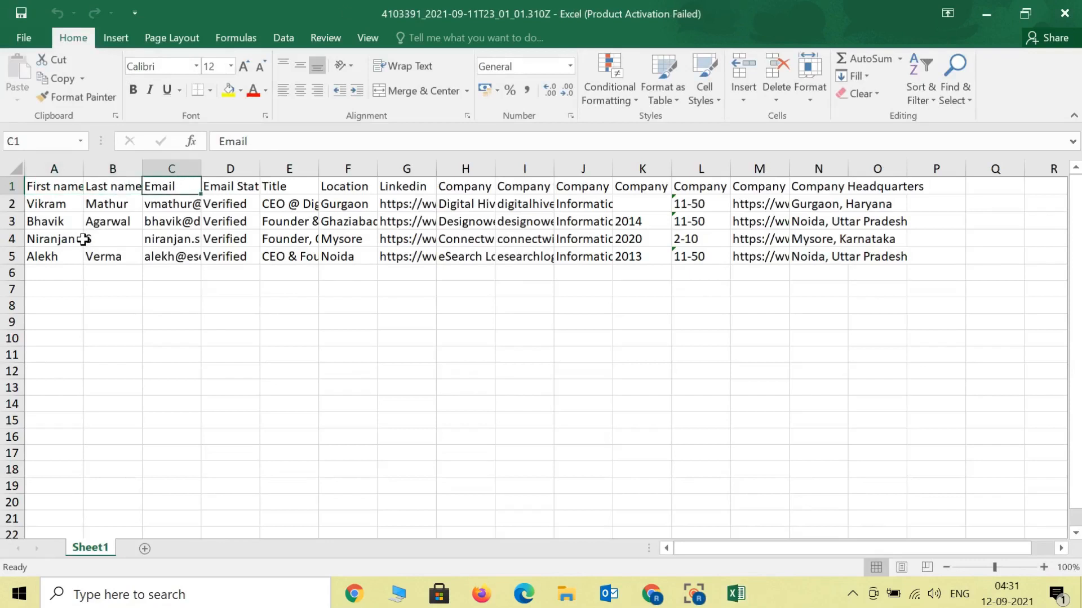
key(Right)
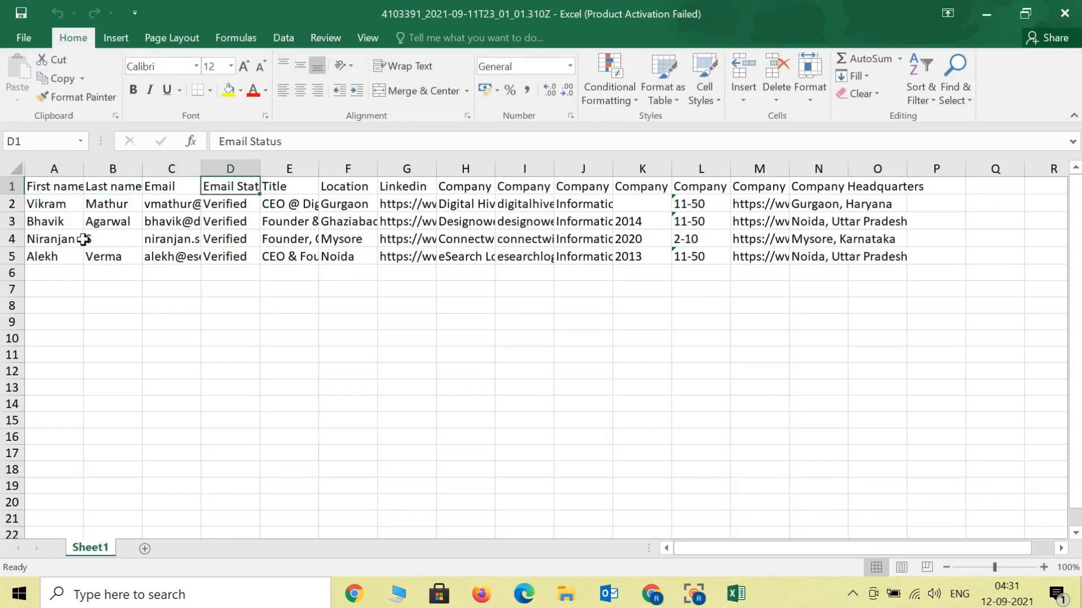
key(Right)
key(Right)
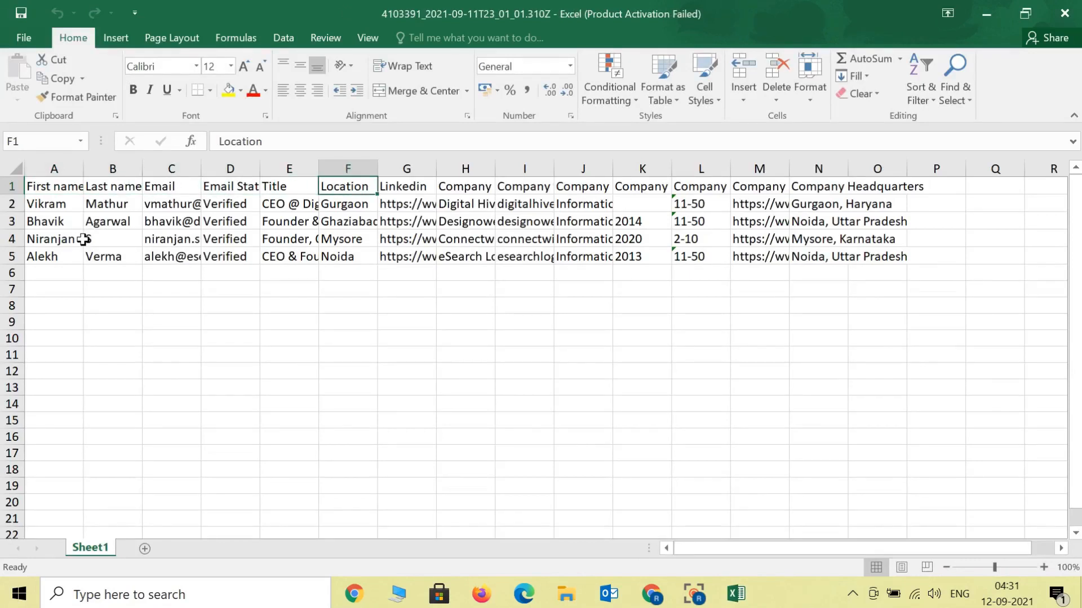
key(Right)
key(Down)
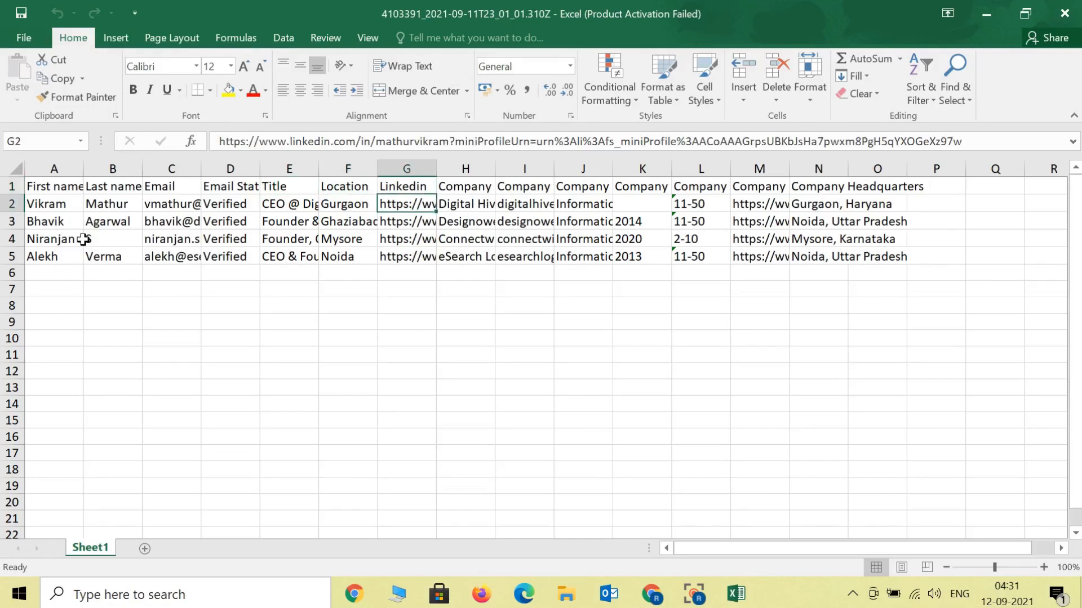
key(Up)
key(Right)
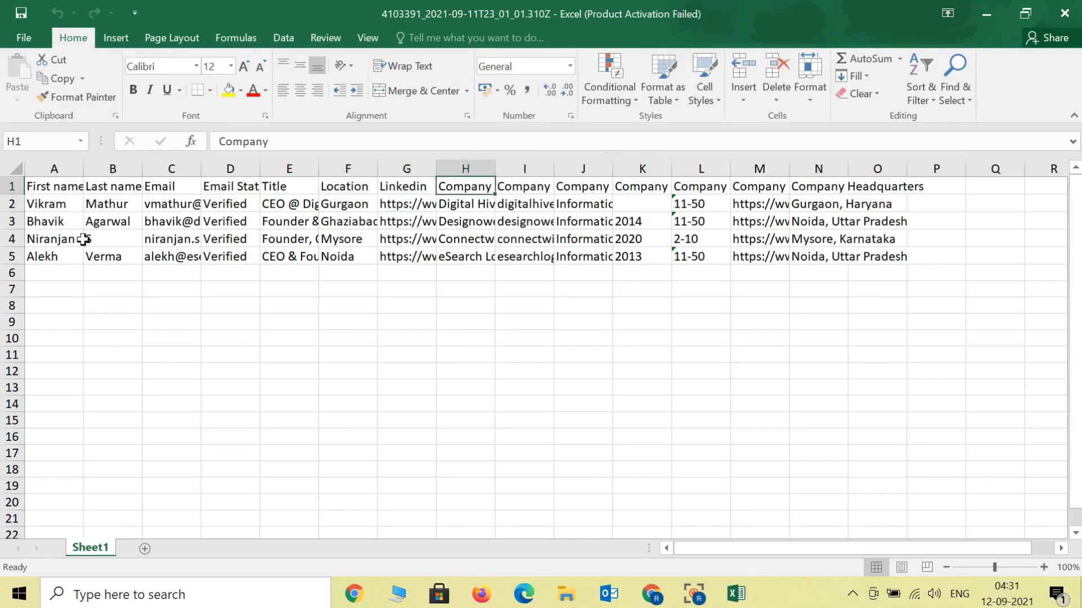
key(Down)
key(Up)
key(Right)
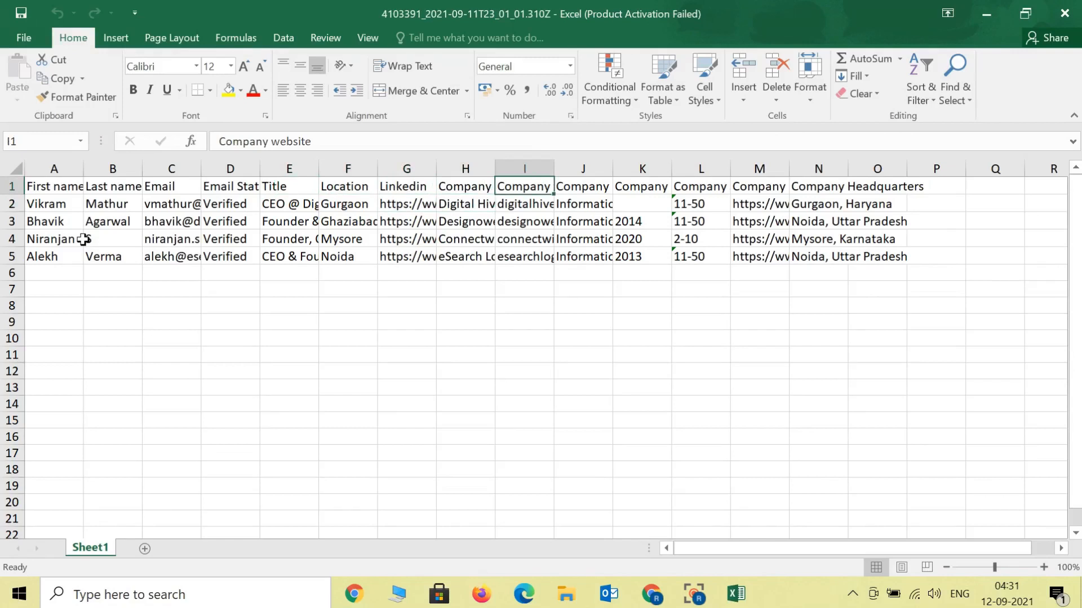
key(Right)
key(Right)
key(Right)
key(Right)
key(Right)
key(Right)
key(Right)
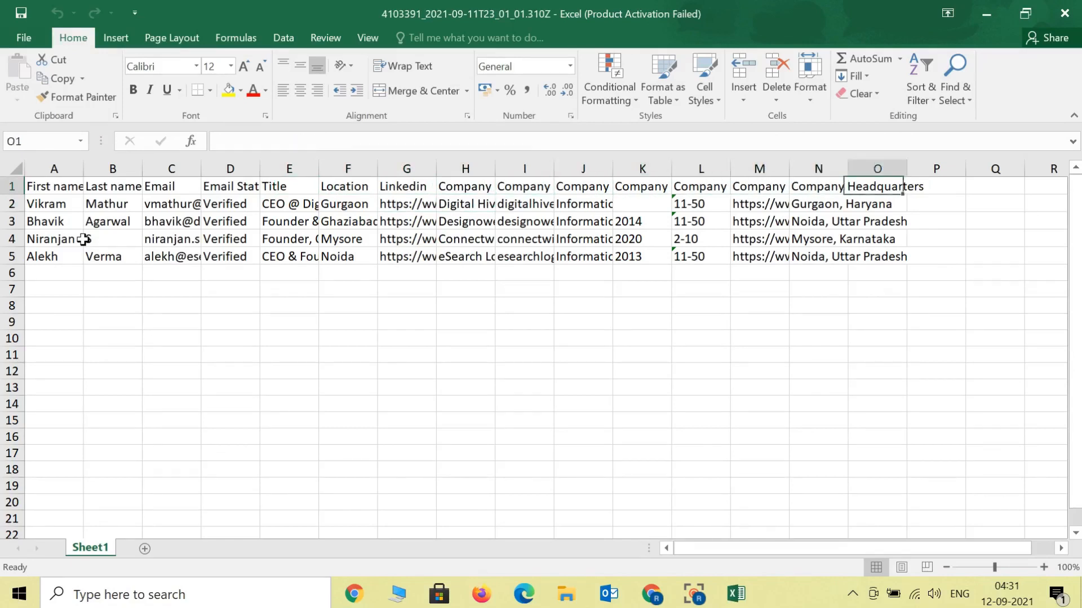
key(Left)
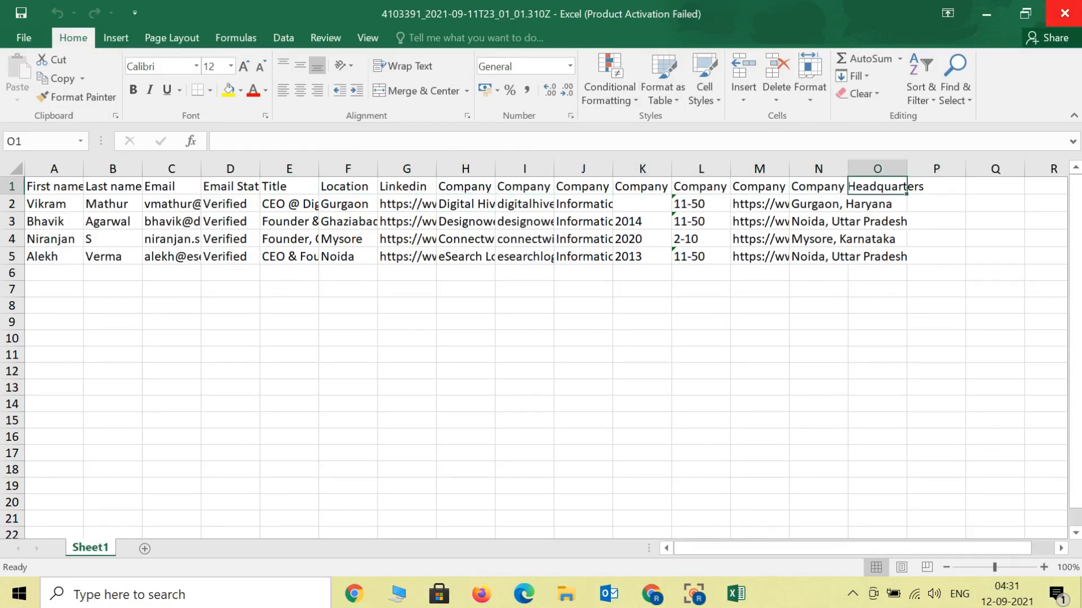
Step: Select the lead table A1:O5, apply Wrap Text and copy it
click(1061, 13)
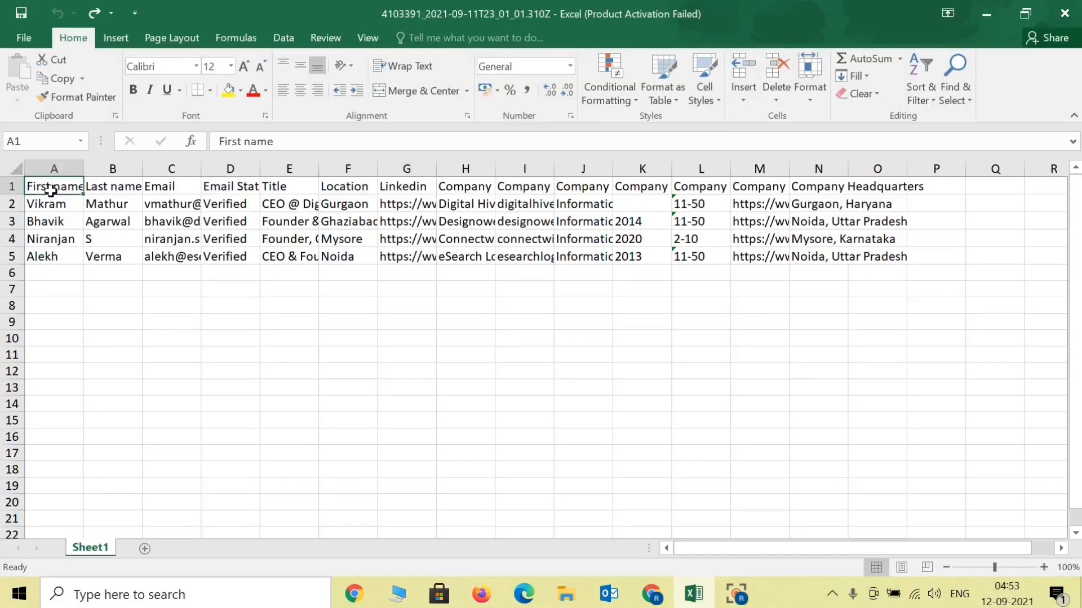
key(shift+Down)
key(shift+Down)
key(shift+Down)
key(shift+Down)
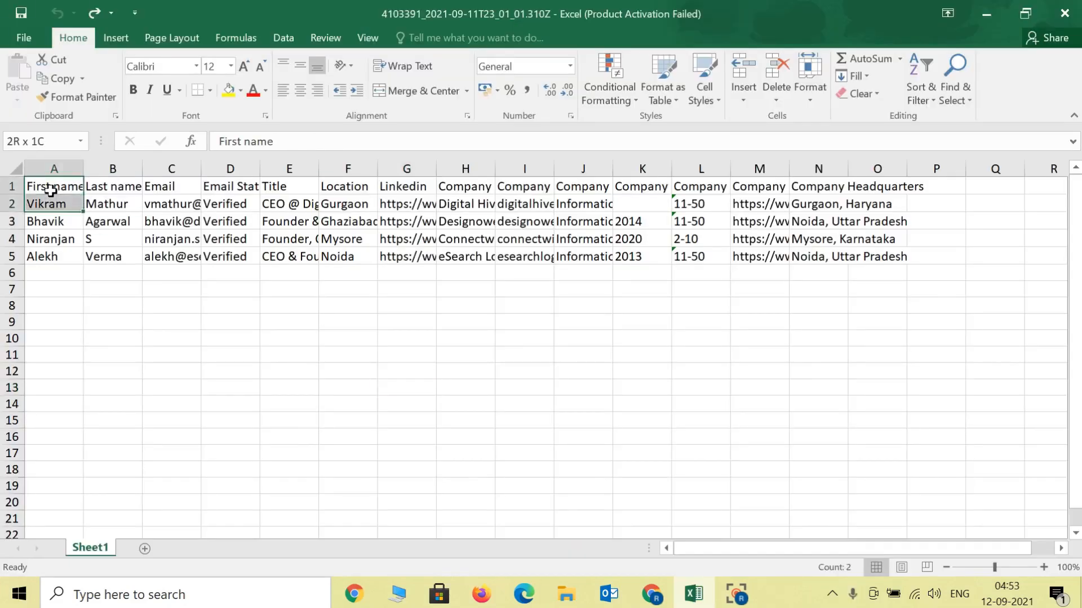
key(shift+Right)
key(shift+Right)
key(shift+Right)
key(shift+Right)
key(shift+Right)
key(shift+Right)
key(shift+Right)
key(shift+Right)
key(shift+Right)
key(shift+Right)
key(shift+Right)
key(shift+Right)
key(shift+Right)
key(shift+Right)
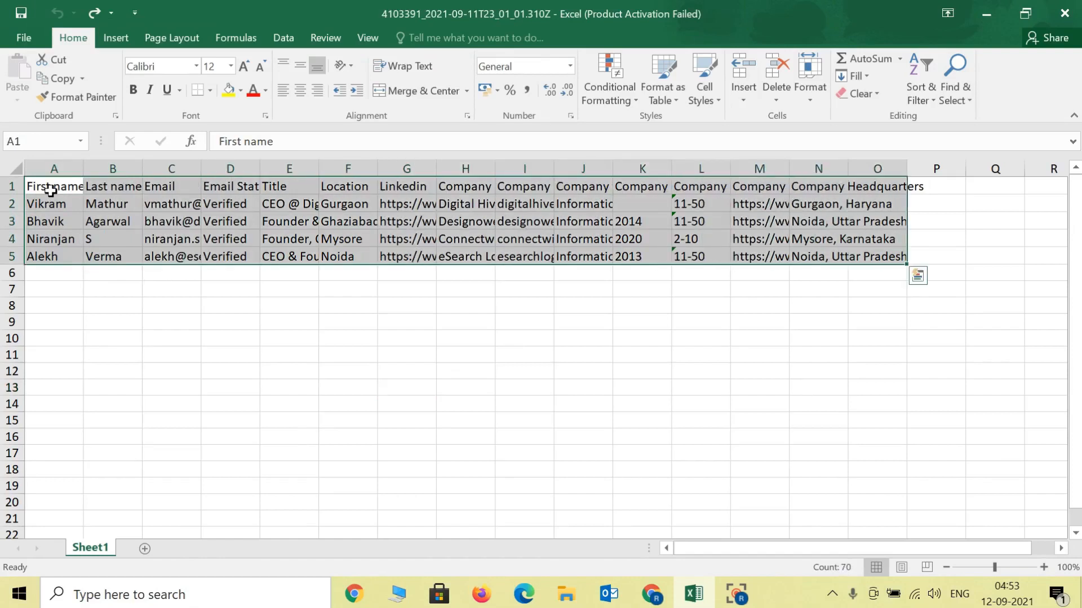
key(ctrl+c)
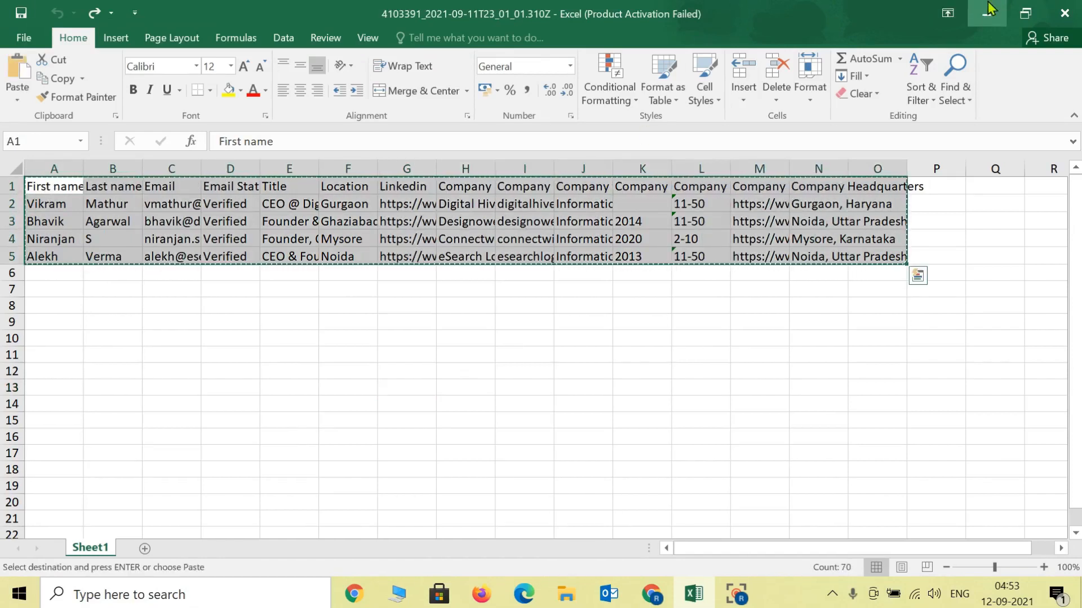
click(400, 65)
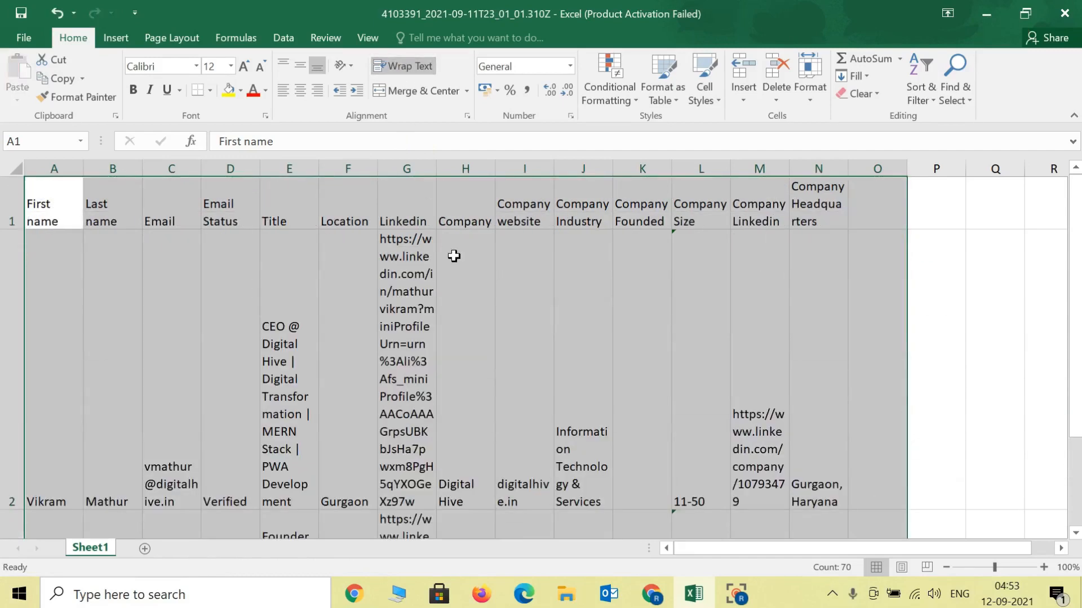
key(ctrl+c)
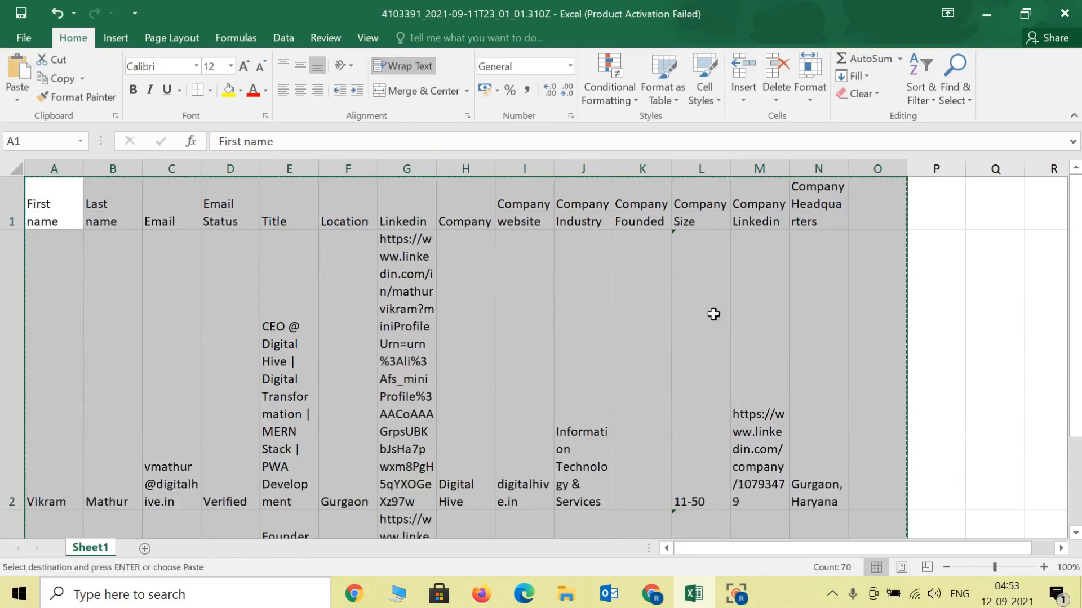
click(987, 15)
Step: Launch Google Sheets from the Google apps grid and create a Blank spreadsheet
click(1013, 97)
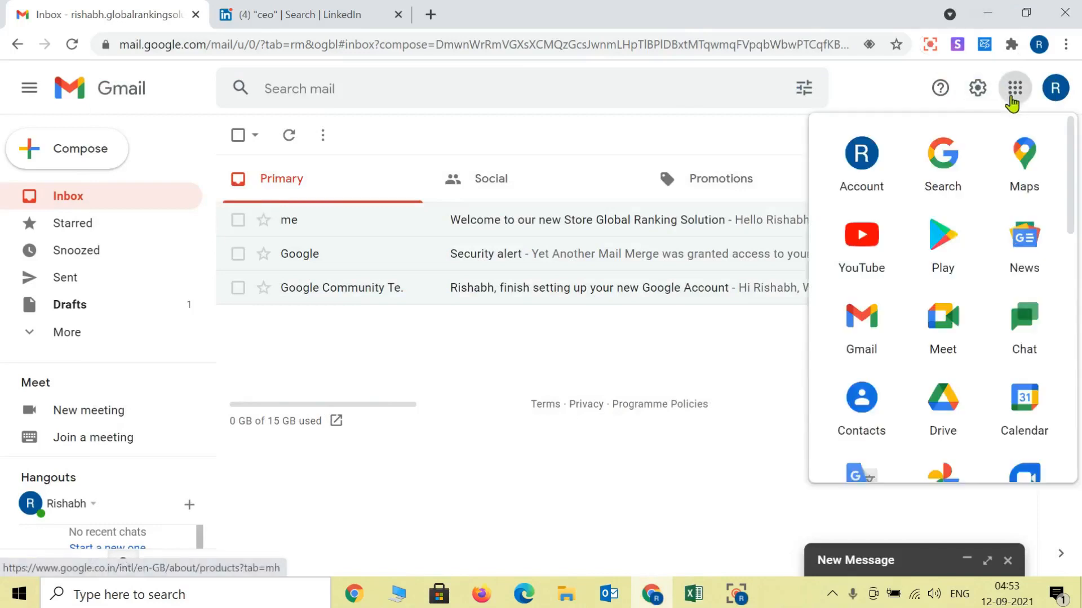
scroll(976, 350, down, 5)
scroll(977, 350, up, 2)
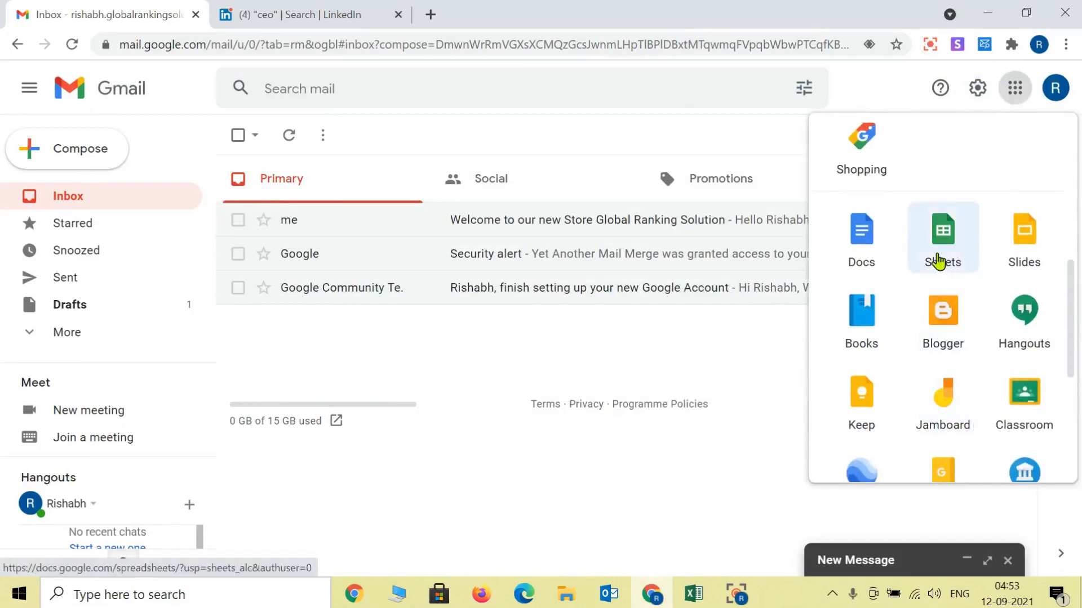
click(938, 259)
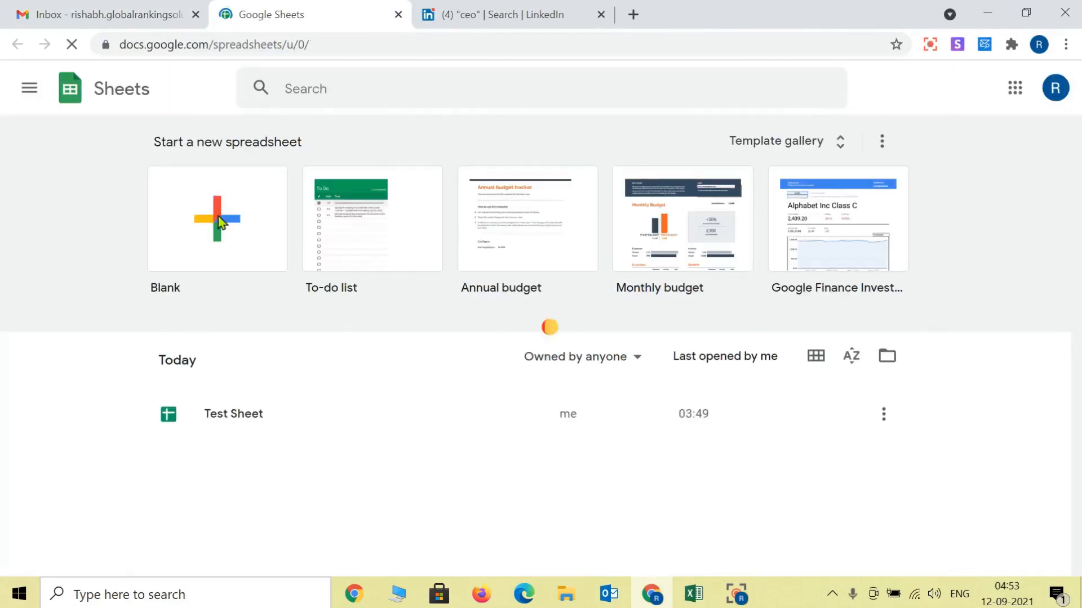
click(220, 222)
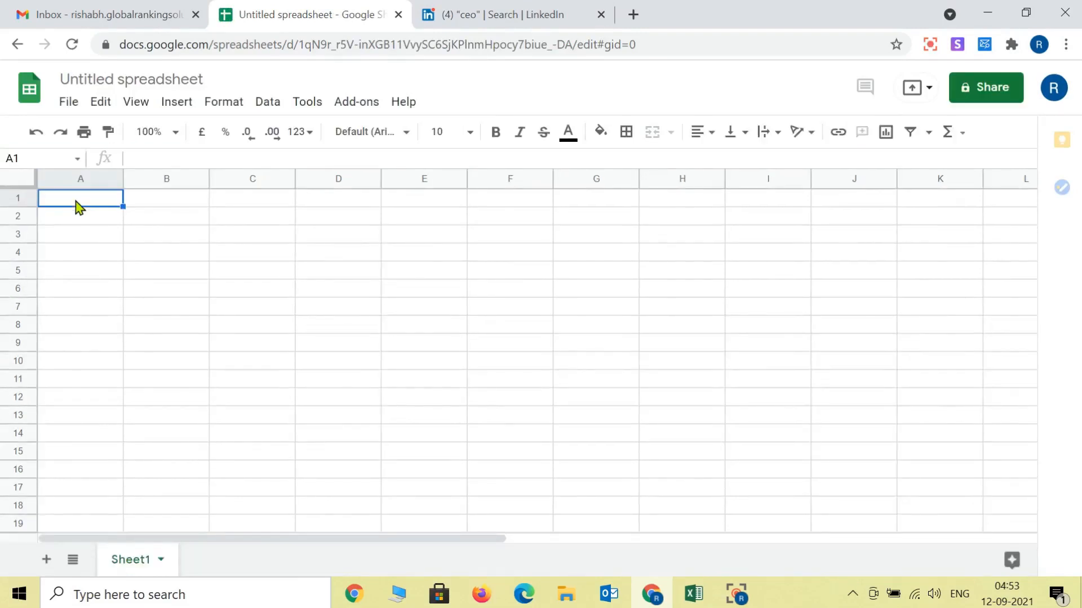
Step: Paste the four-lead table into A1 and rename the spreadsheet 'First Sheet'
key(ctrl+v)
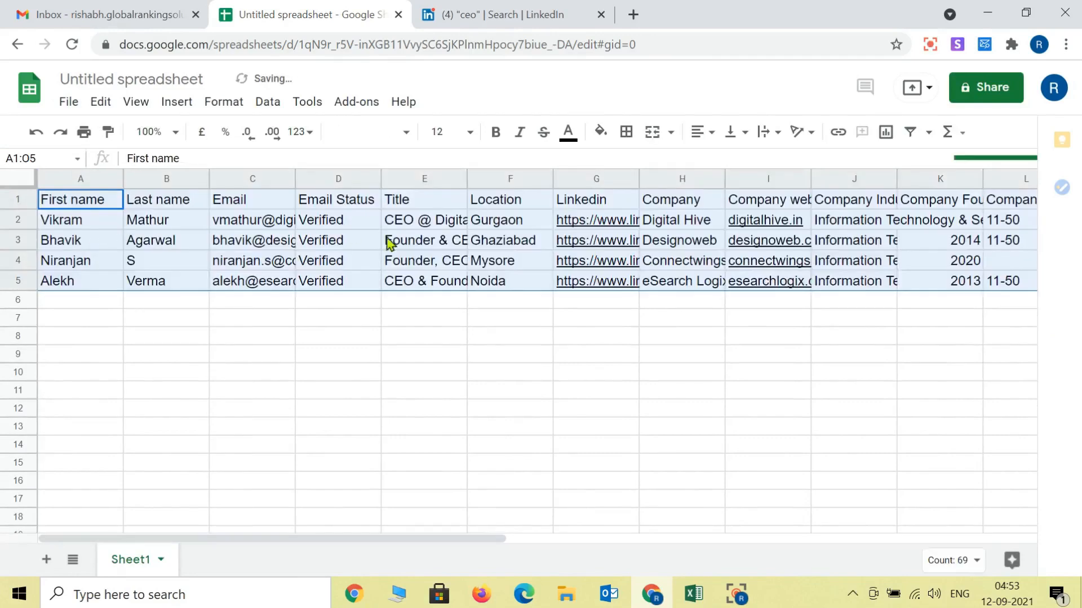
click(122, 81)
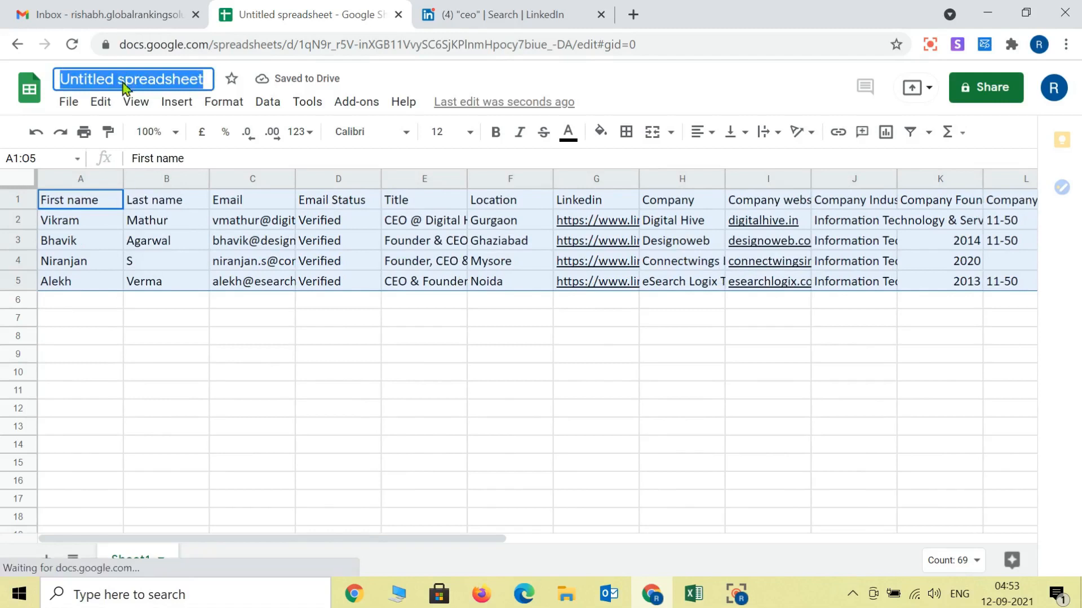
text(First She)
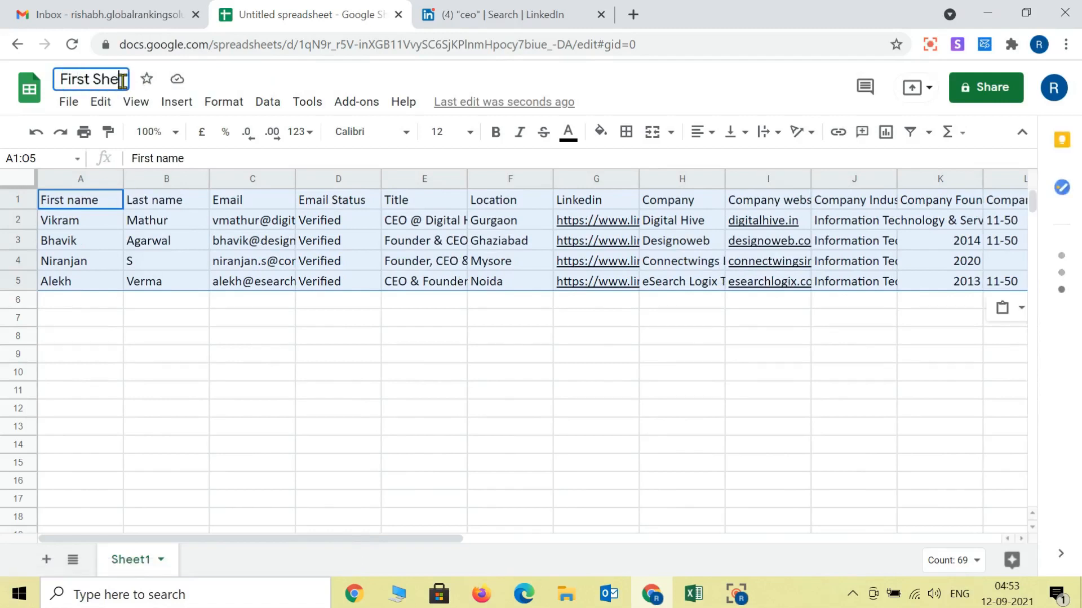
text(et)
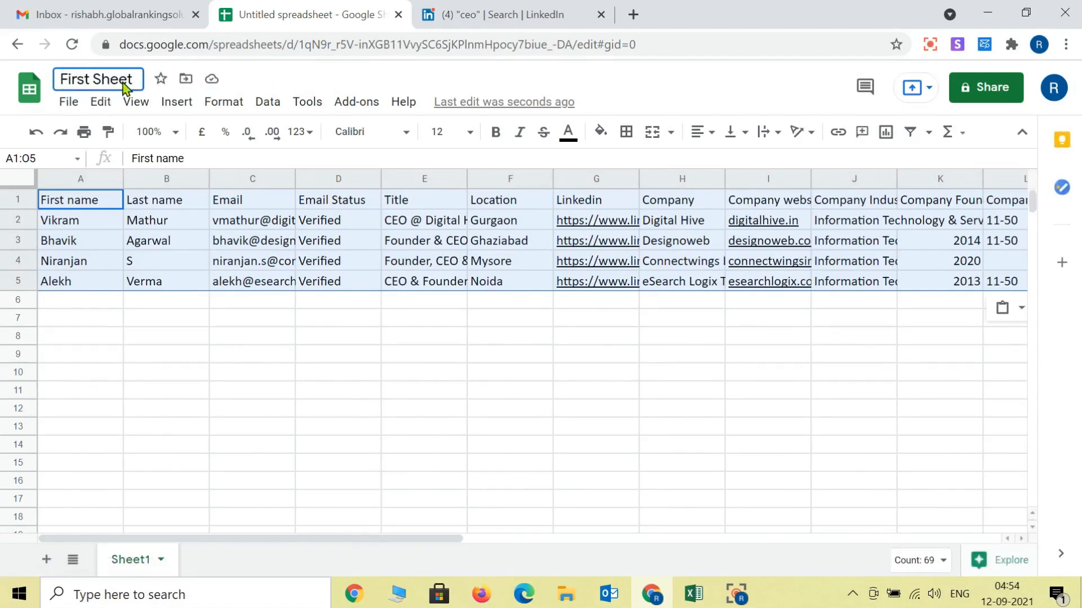
click(156, 309)
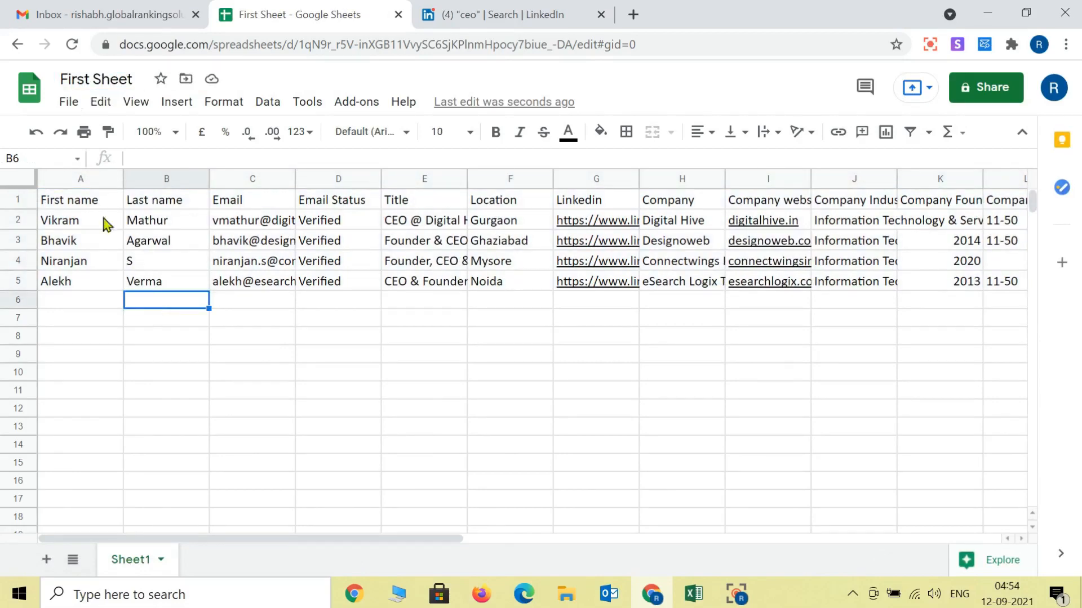
click(88, 8)
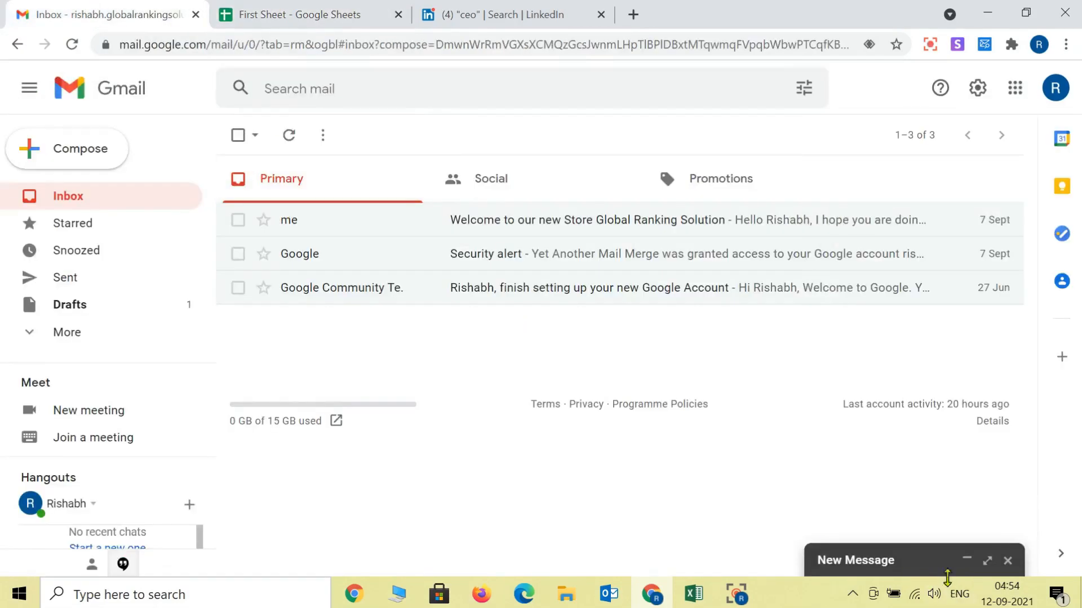
click(902, 560)
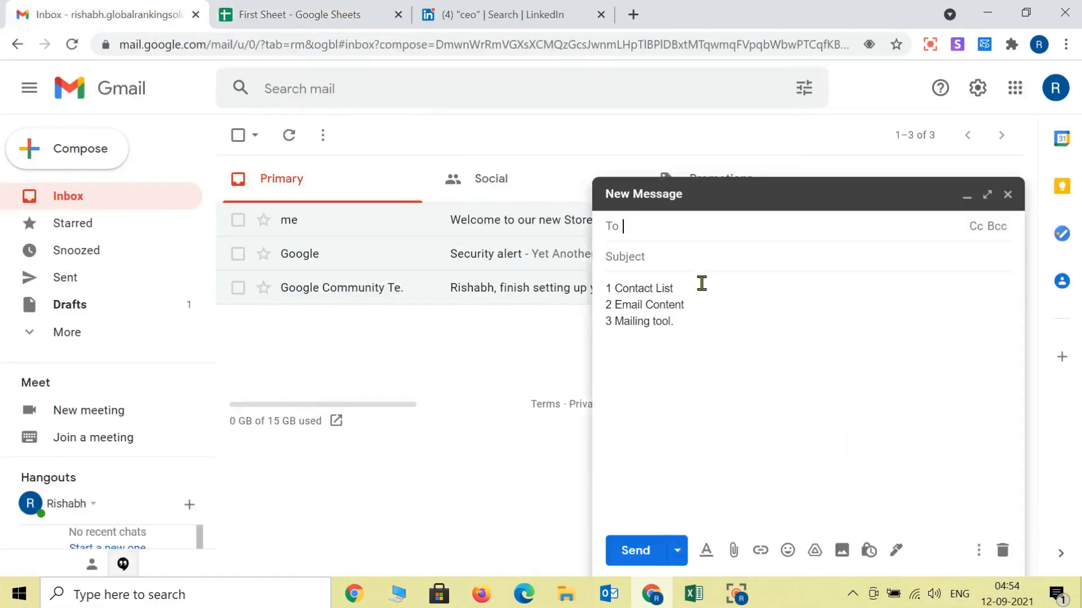
drag(702, 286, 603, 293)
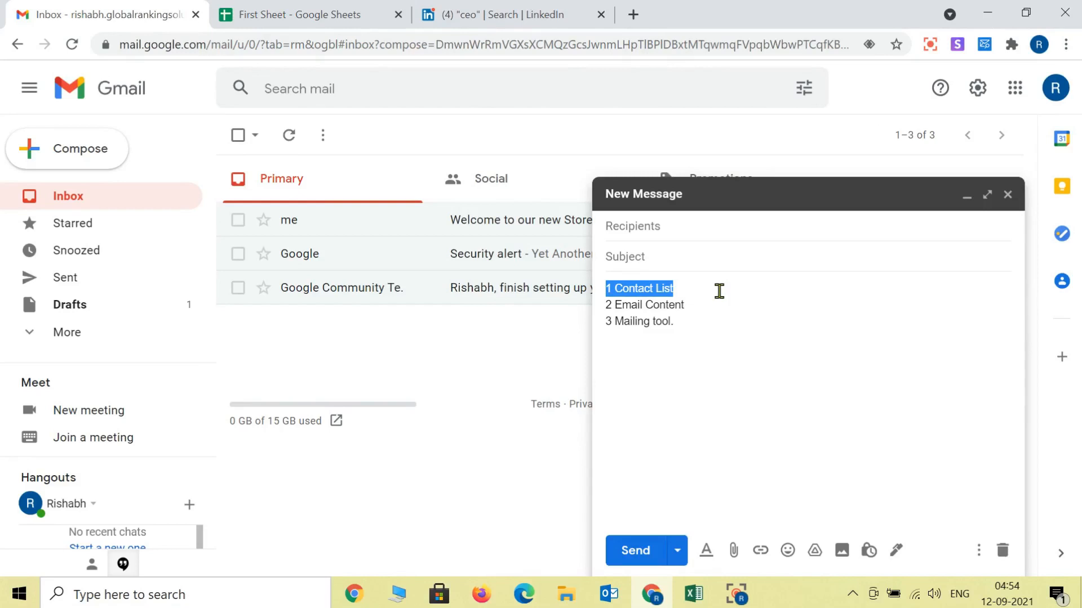
click(701, 308)
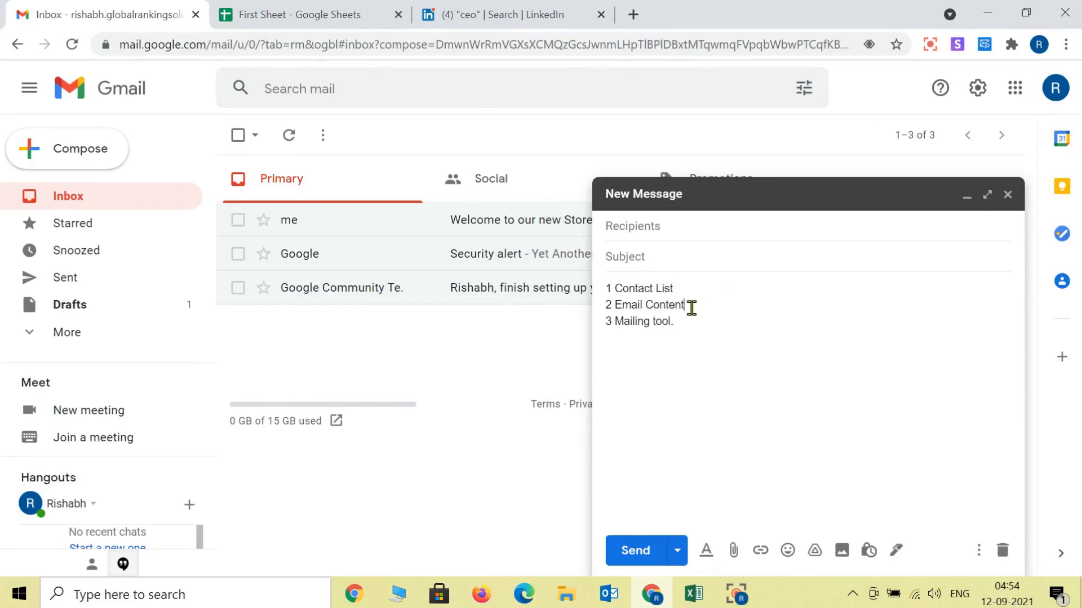
drag(691, 308, 604, 308)
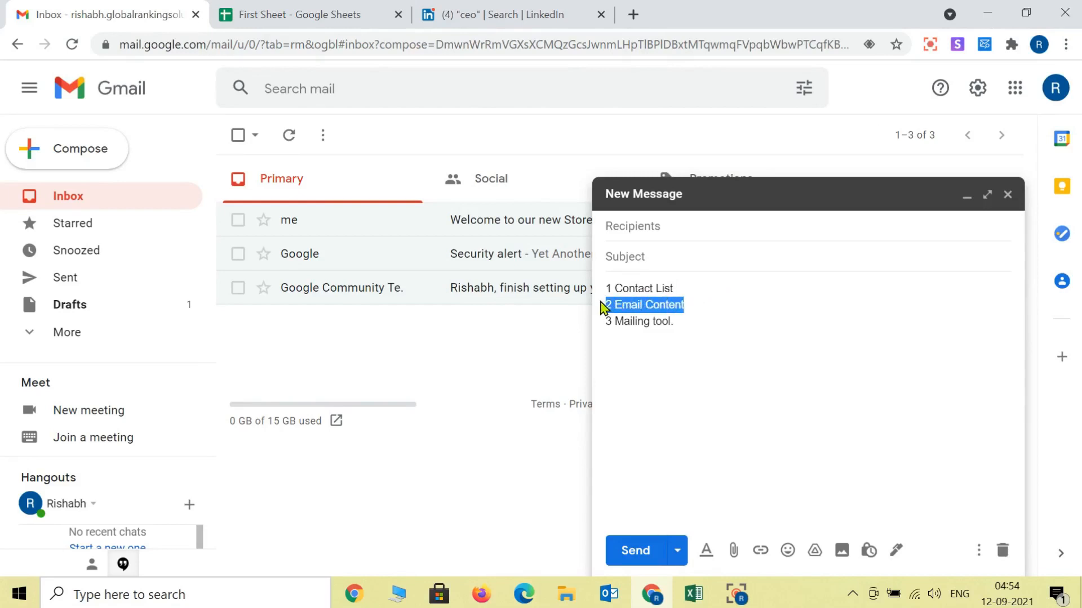
click(967, 199)
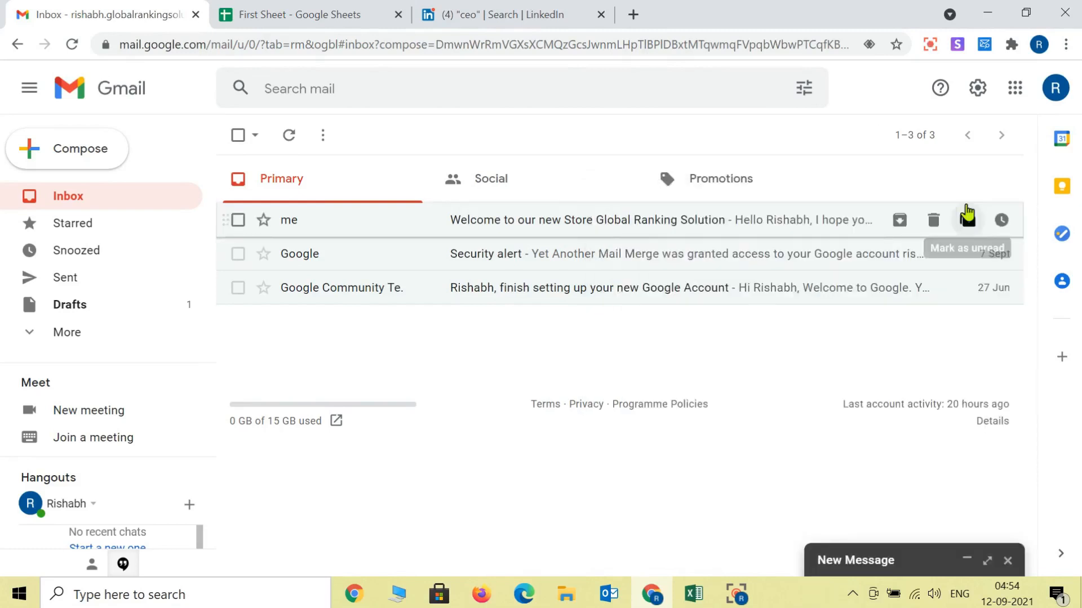
Step: Compose a new email announcing the new computer store next to the international cricket stadium
click(96, 162)
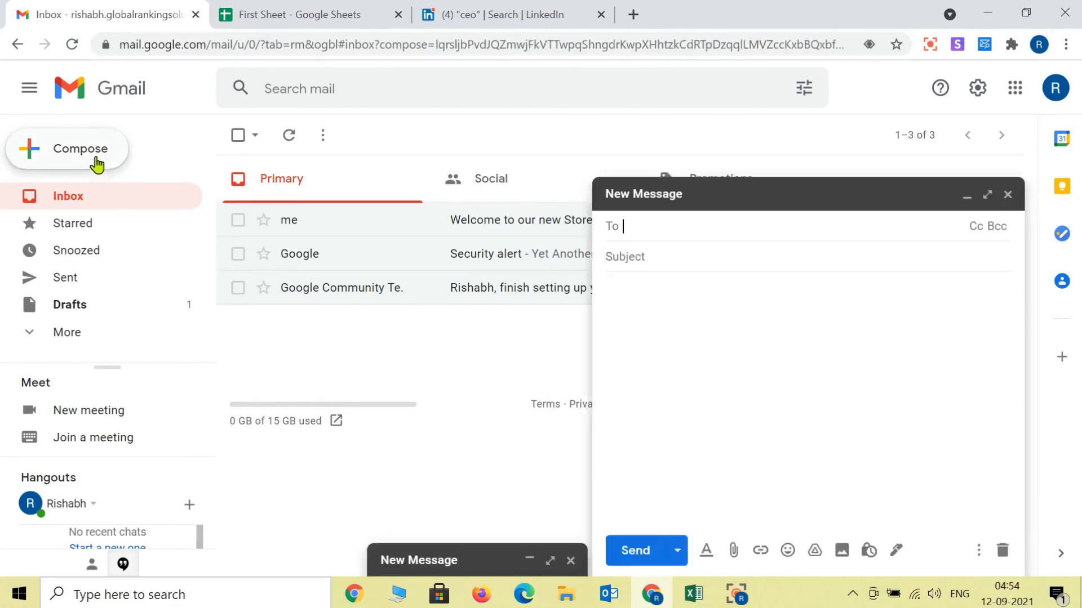
click(672, 310)
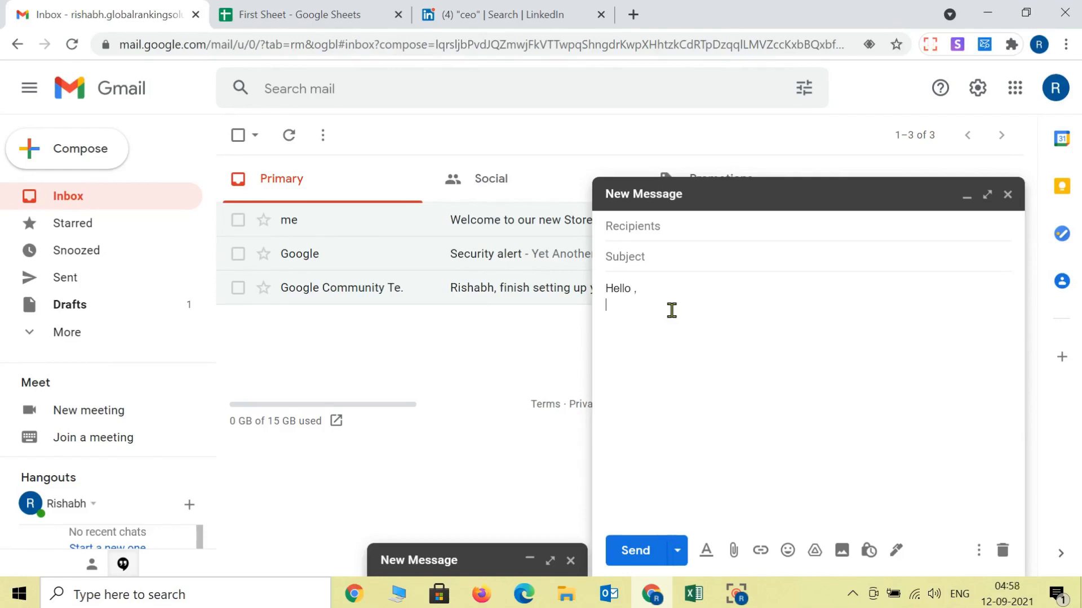
text(I hope you a)
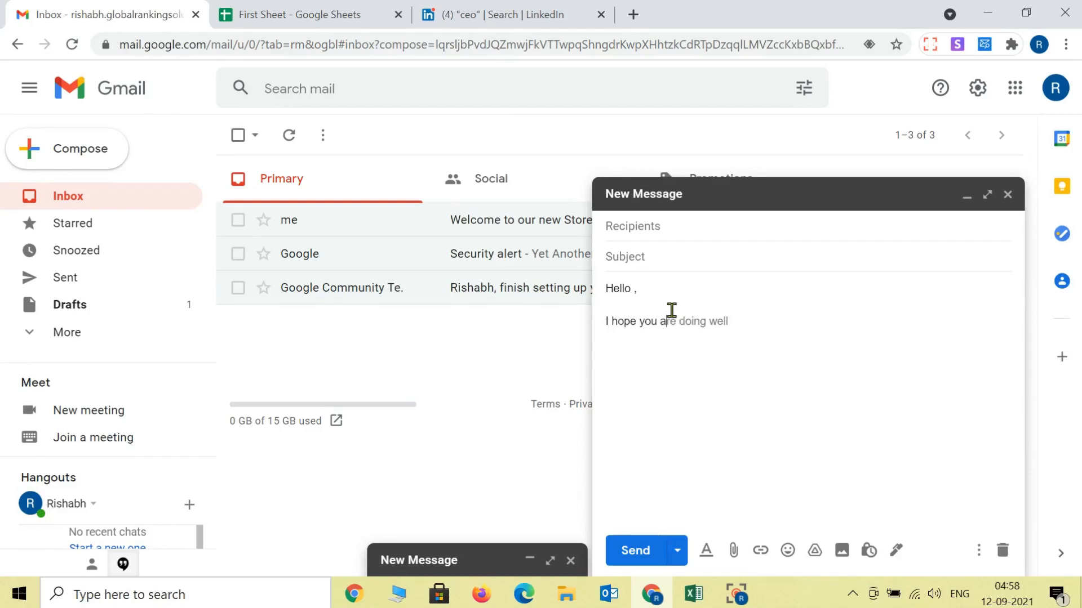
text(re doing well.  )
text(We are pleas)
text(e to)
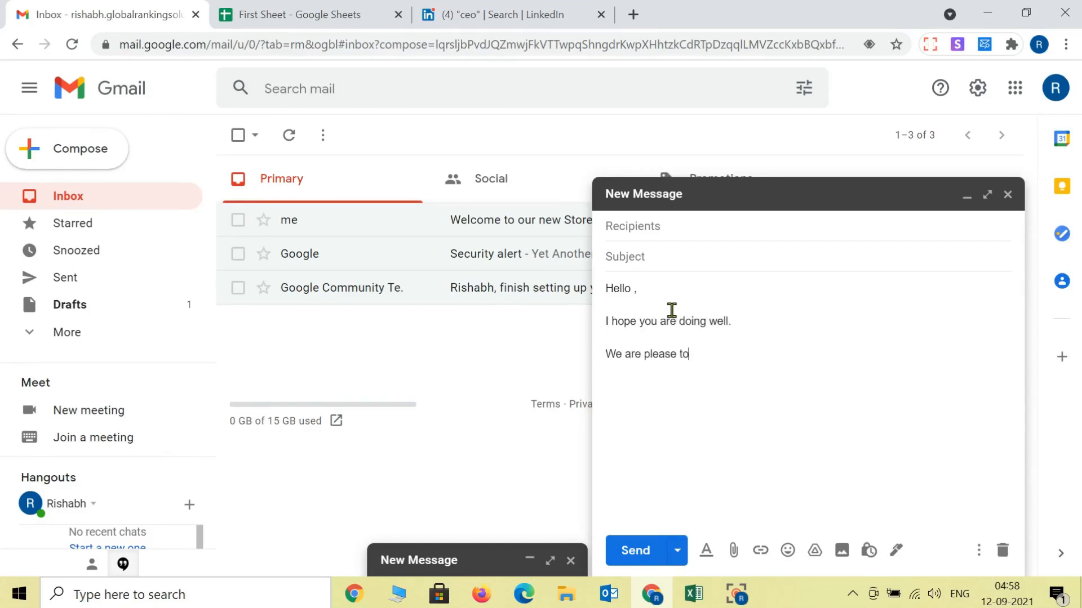
text( inform you that we have rencelt)
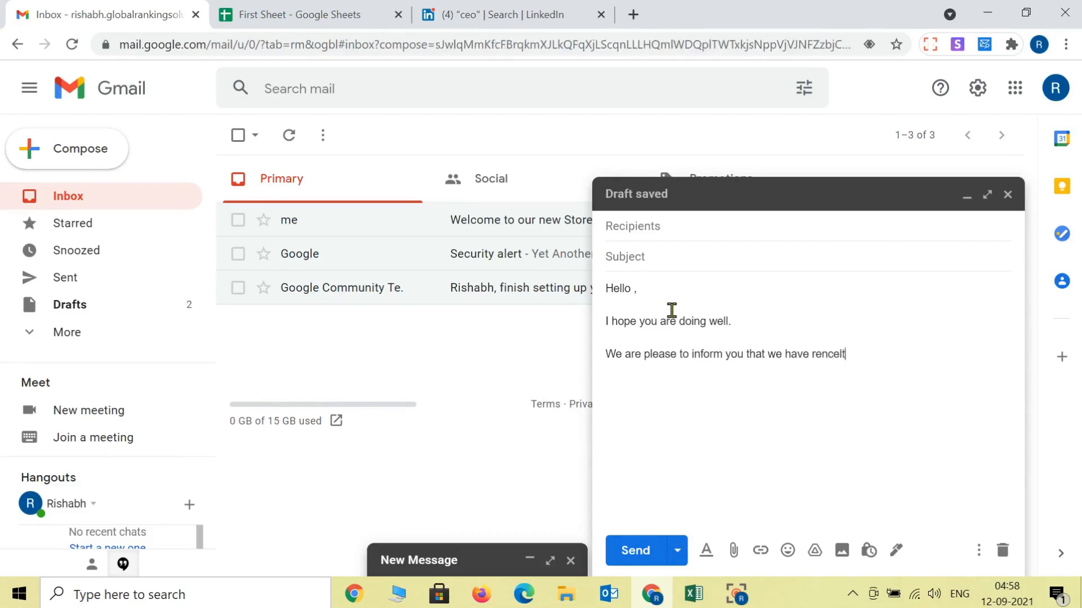
text(y opened our)
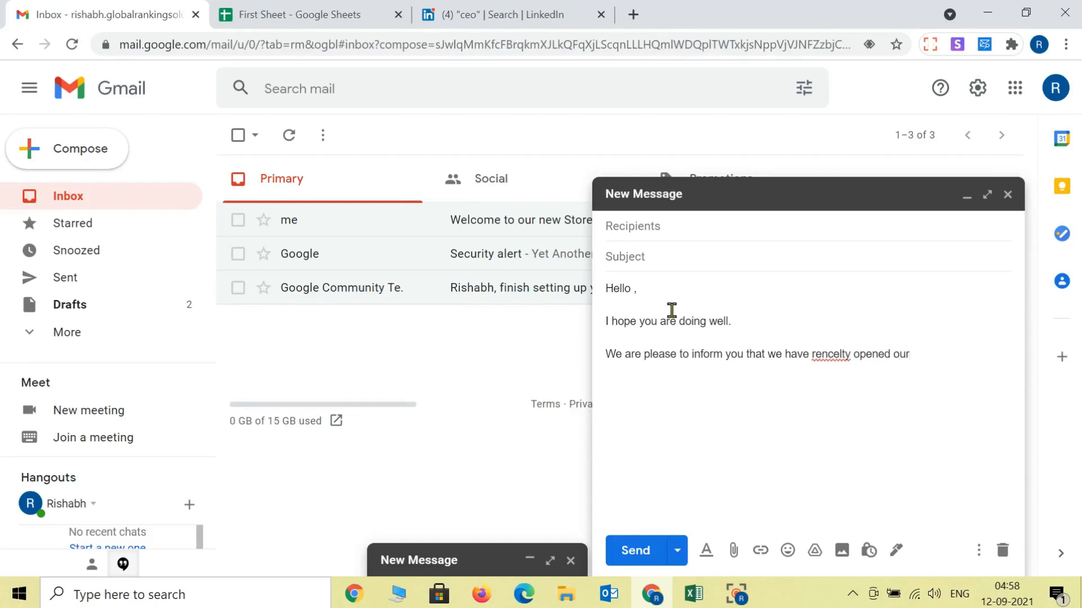
text( new computer store,)
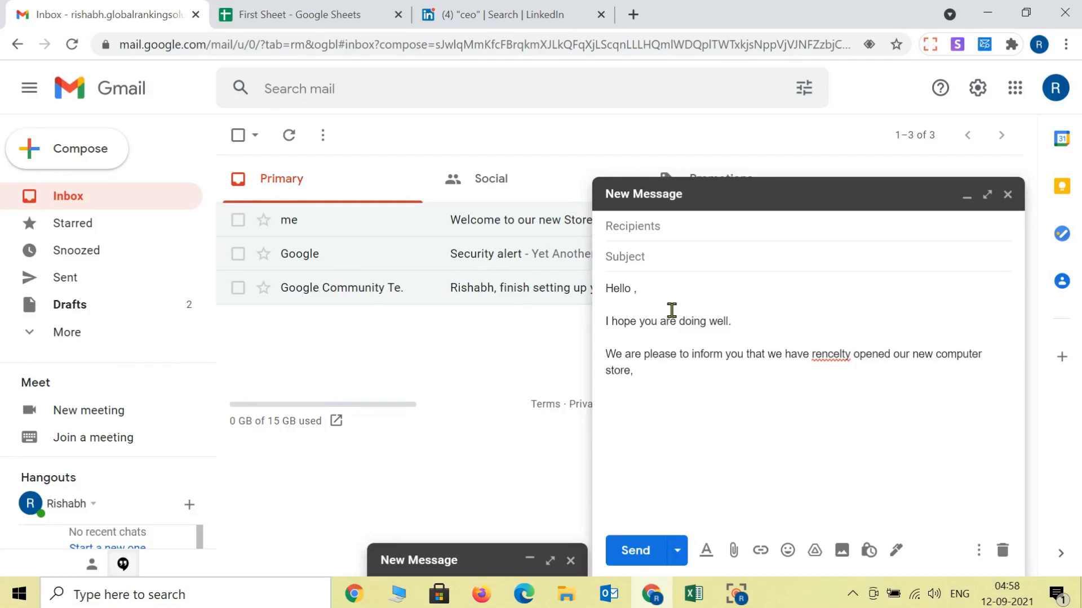
text( next to int)
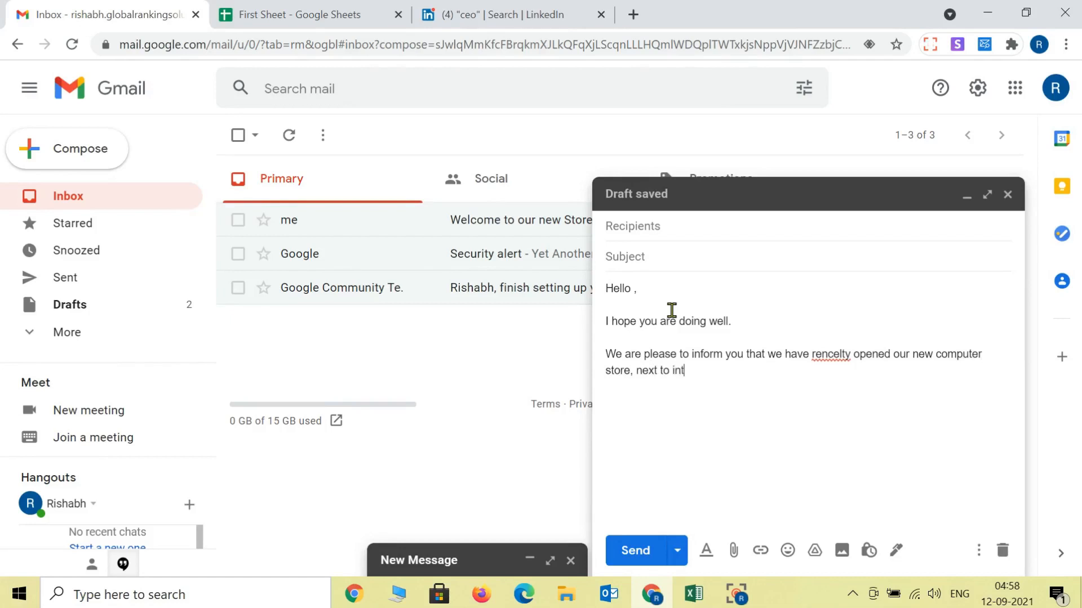
text(ernational cric)
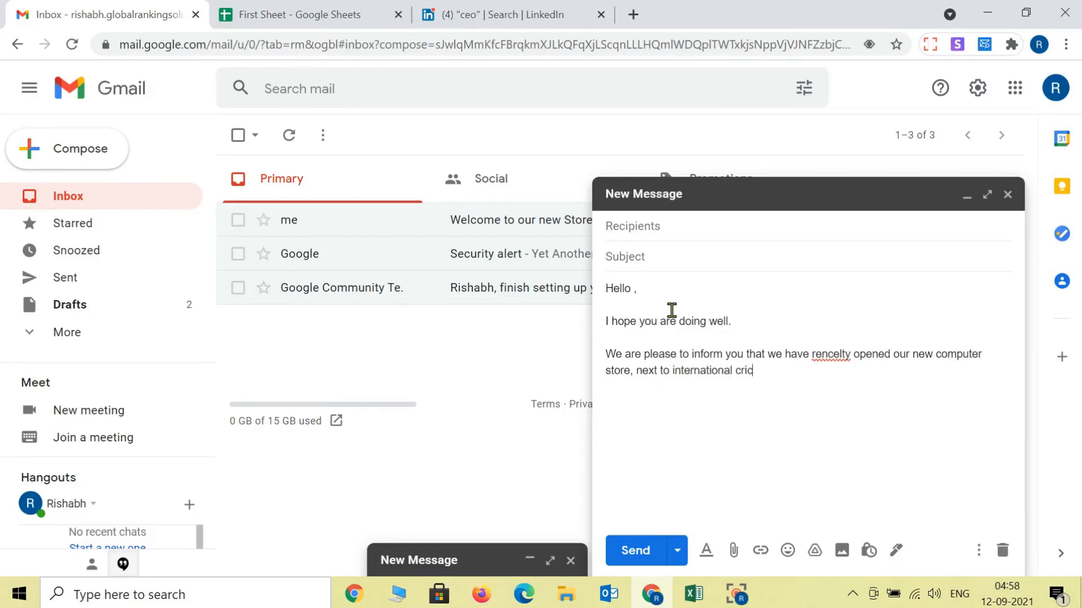
text(ket stadium.)
key(Return)
key(Return)
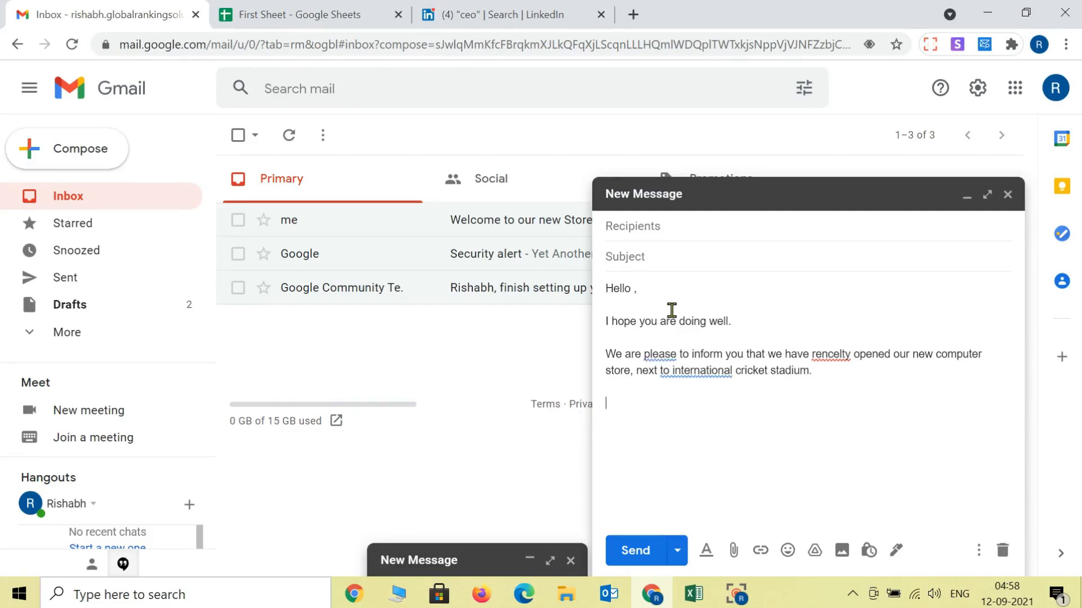
Step: Add the "Welcome Discount" paragraph offering a 50% minimum discount on the product range
text(That is why we are offering )
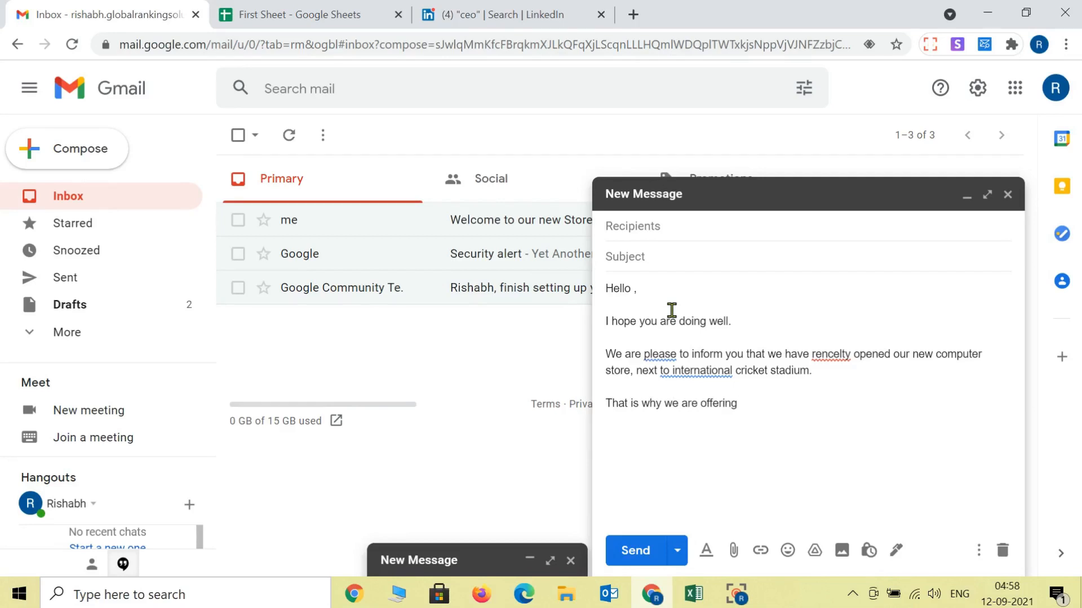
text(a "")
text(Welcom)
text(e)
text( Discount)
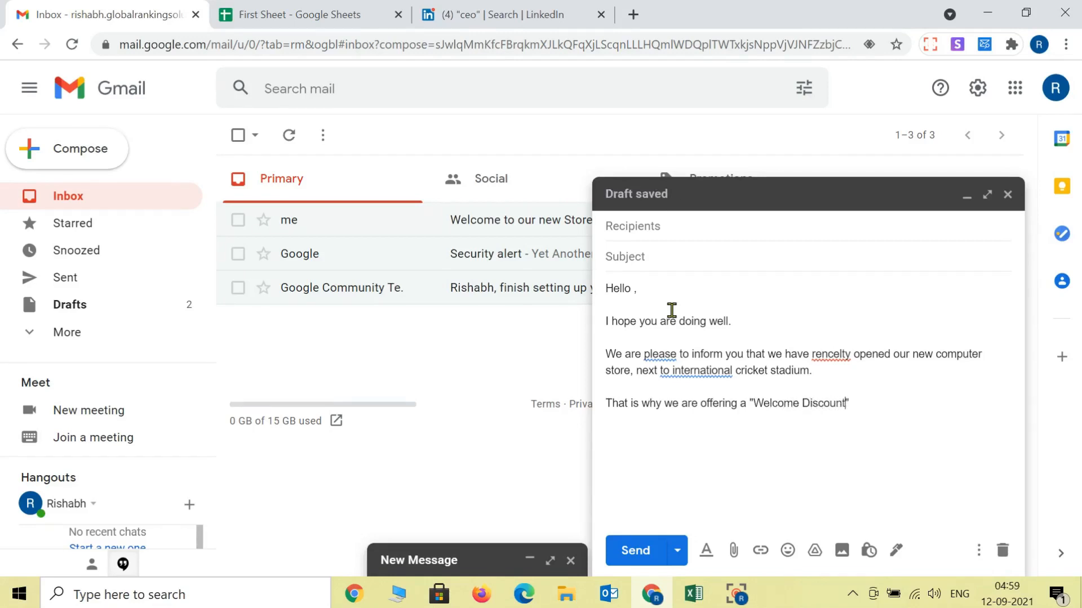
text( to our loyal cusstomers )
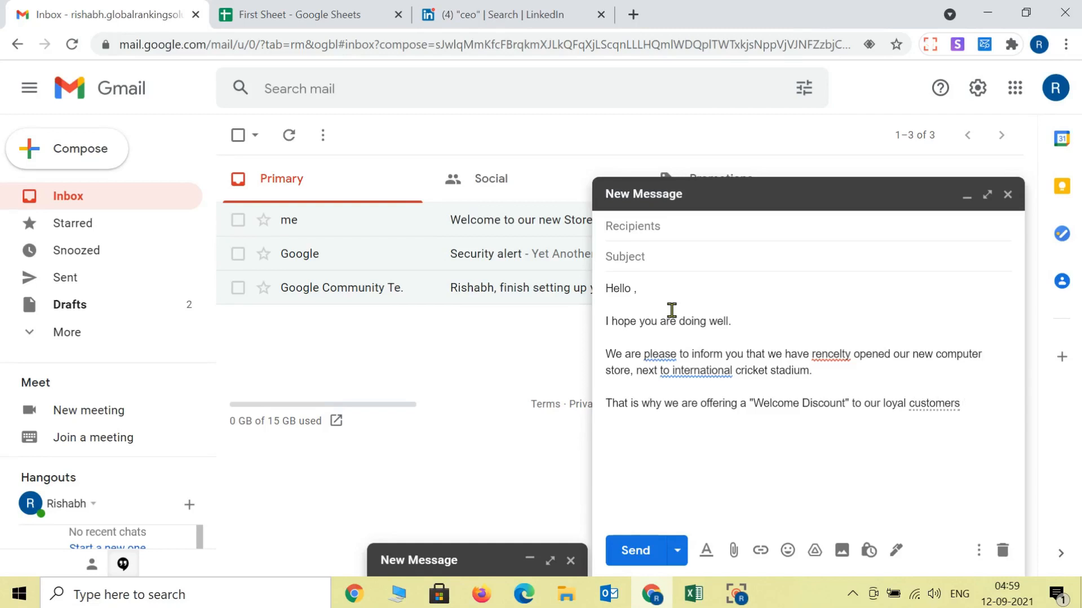
text(like)
text(You wi)
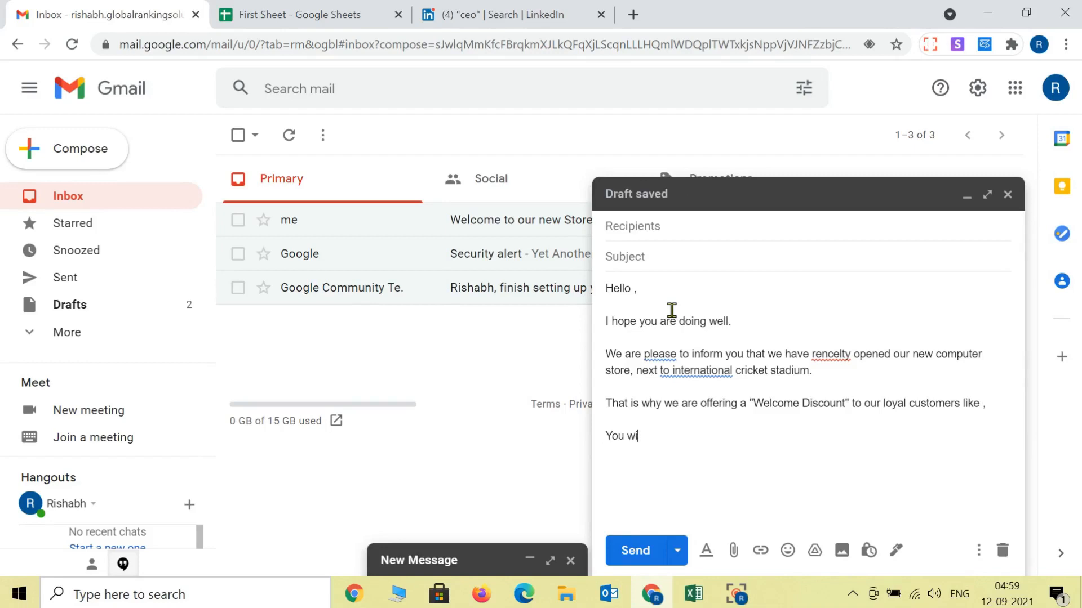
text(ll get 20)
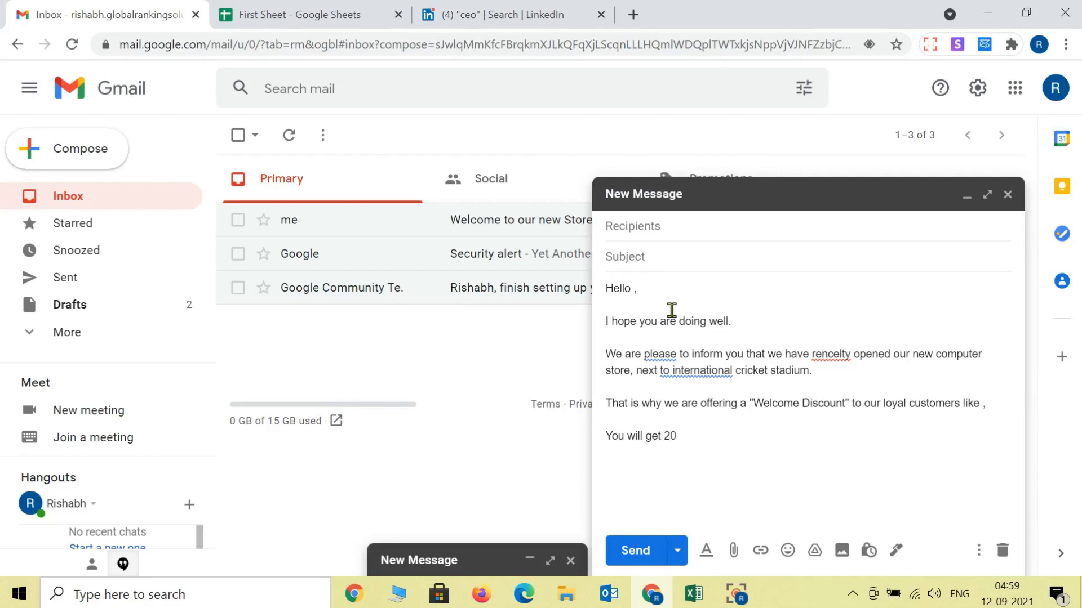
key(BackSpace)
key(BackSpace)
text(50% minimum discount o)
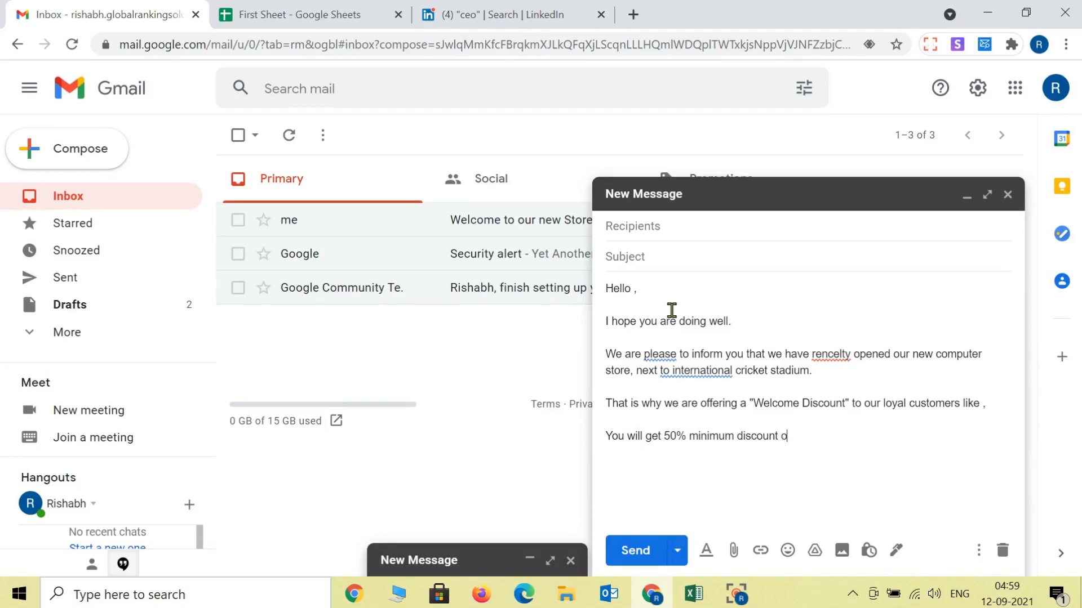
text(n our wide range of produ)
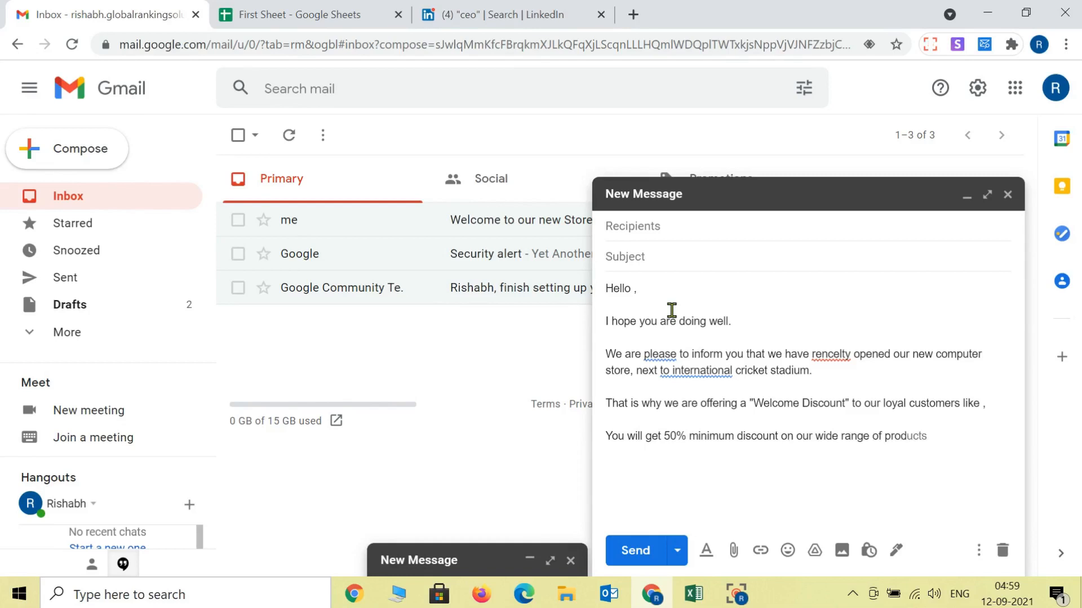
key(Tab)
text(.  Th)
Step: Sign off with Thank you, the sender's name, ABC store and XYZ Location, Alpha city
key(BackSpace)
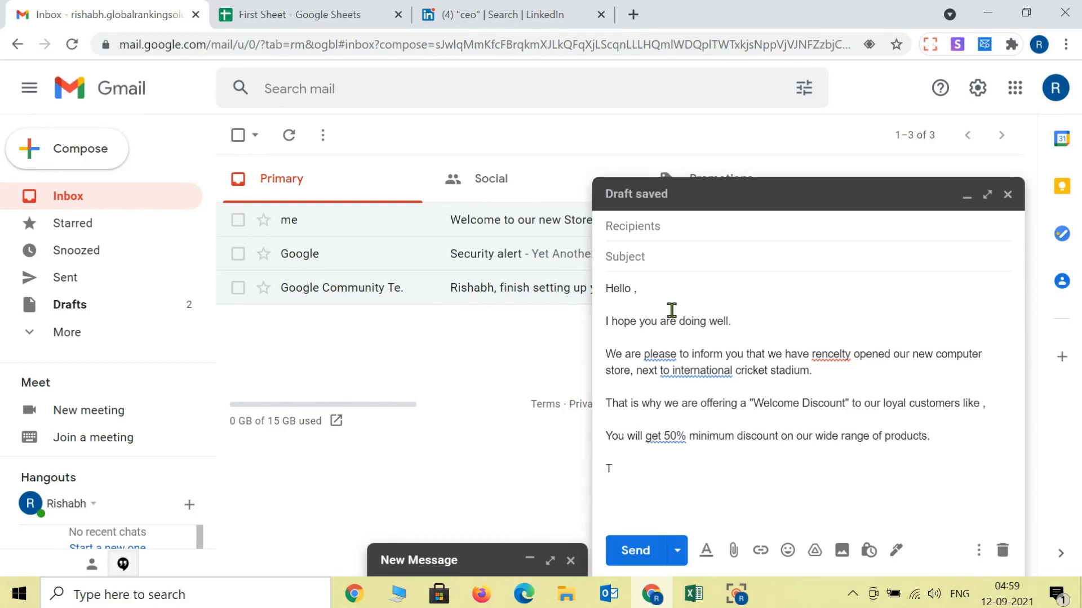
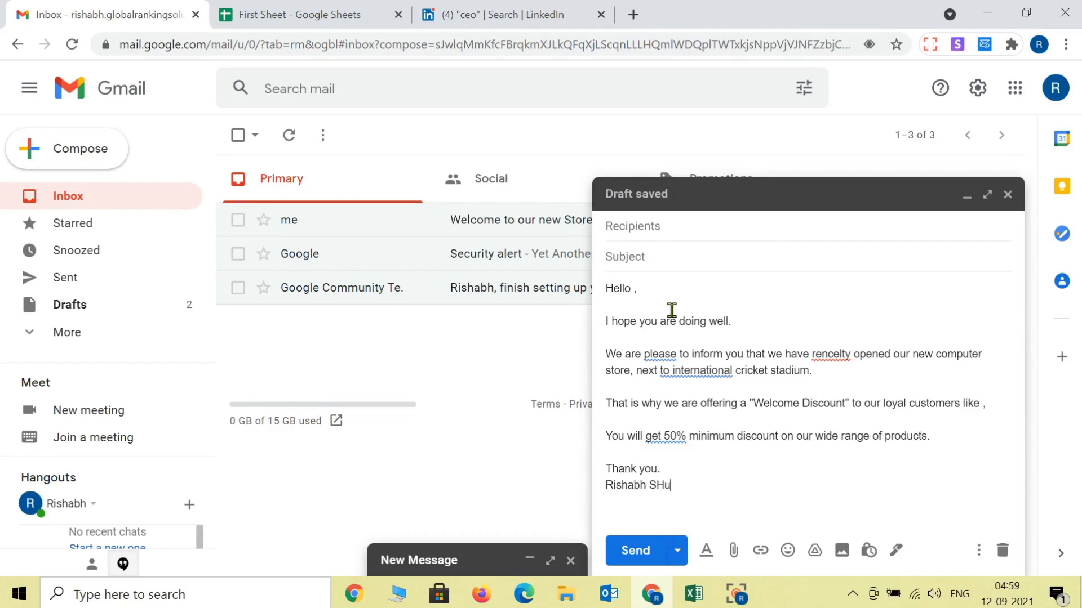
key(BackSpace)
key(BackSpace)
key(BackSpace)
key(BackSpace)
key(BackSpace)
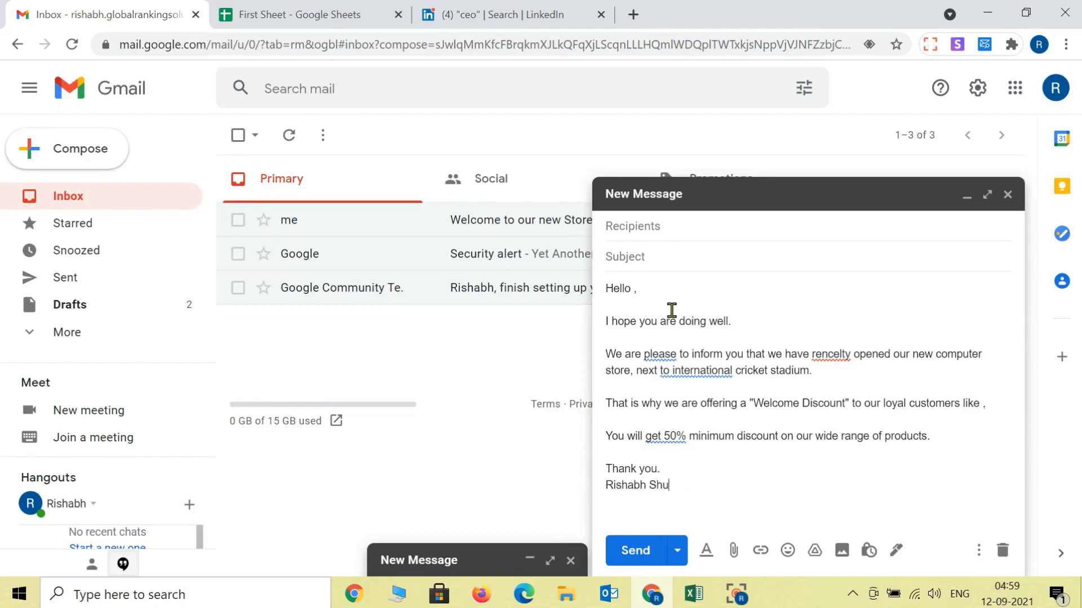
key(Return)
key(Return)
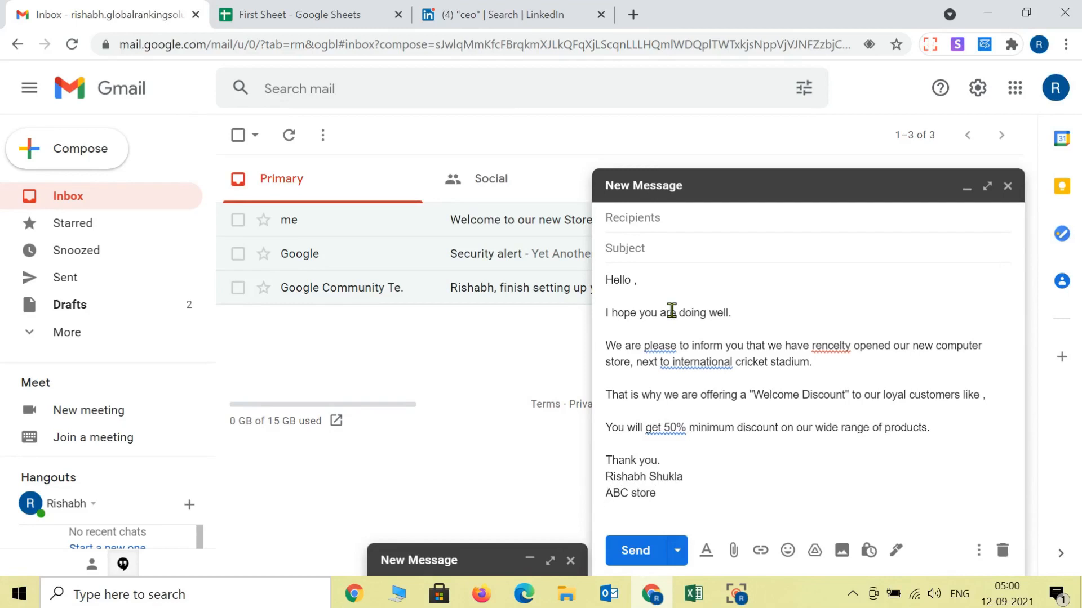
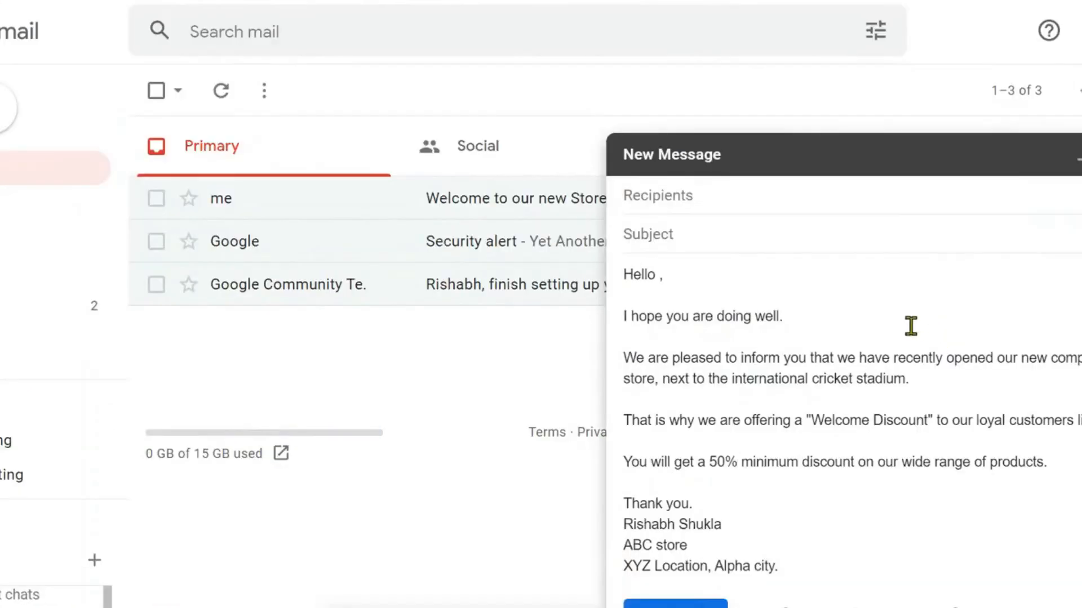
Step: Open the leads spreadsheet from the recent files list on the Sheets home page
click(659, 273)
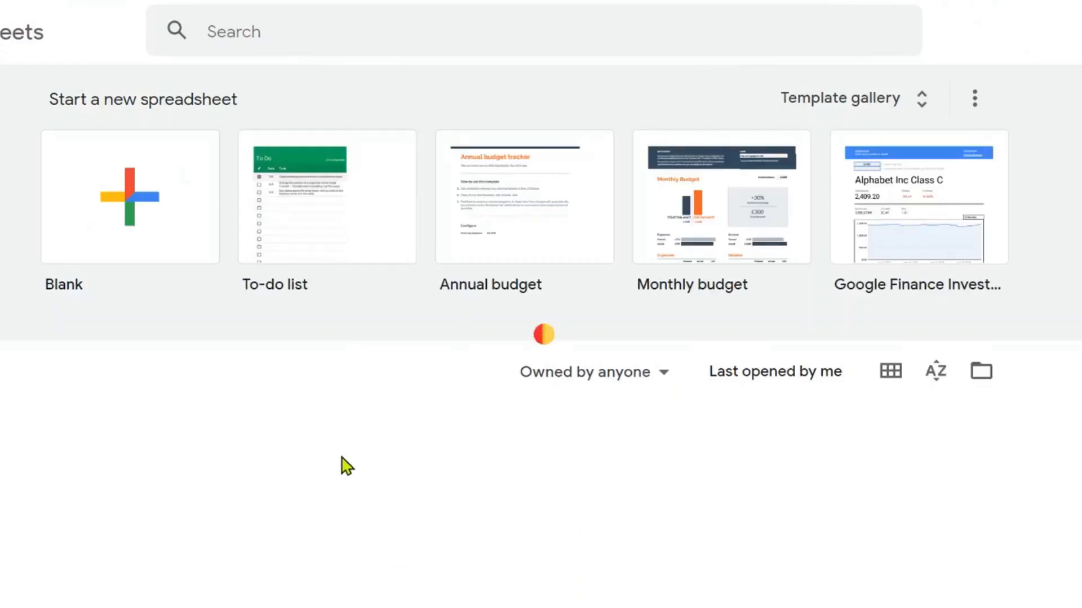
scroll(328, 464, down, 2)
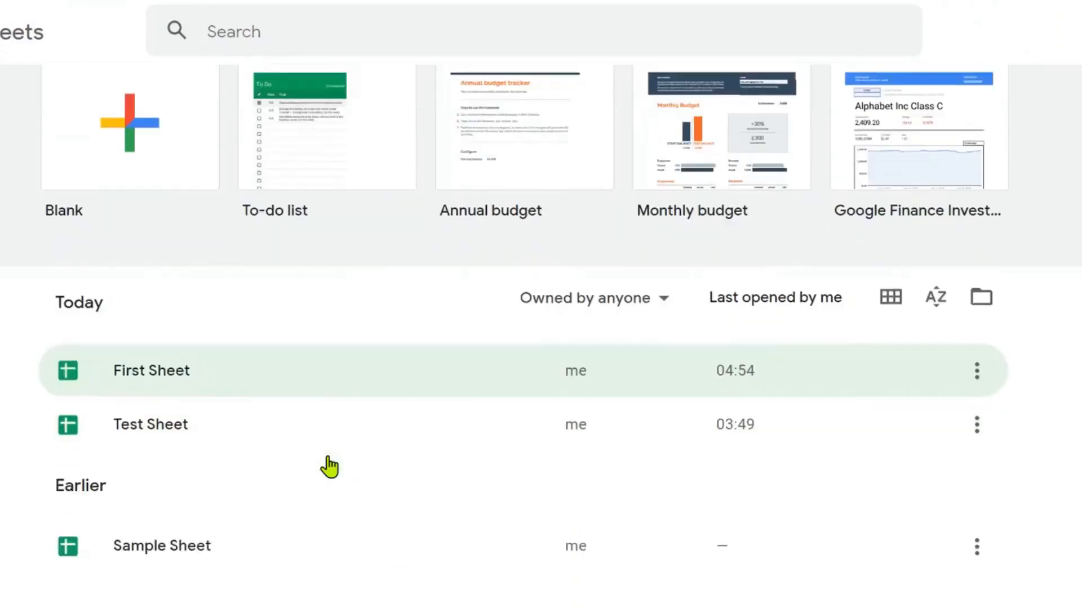
click(141, 389)
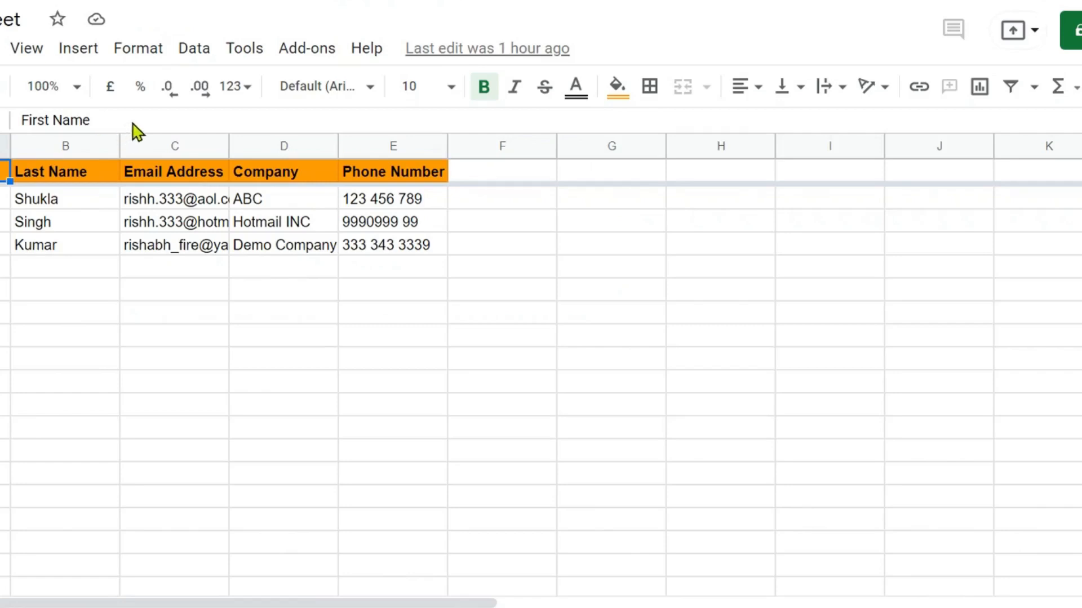
Step: Change the greeting to 'Hello {{First Name}},' using the sheet's First Name header text
drag(84, 120, 3, 120)
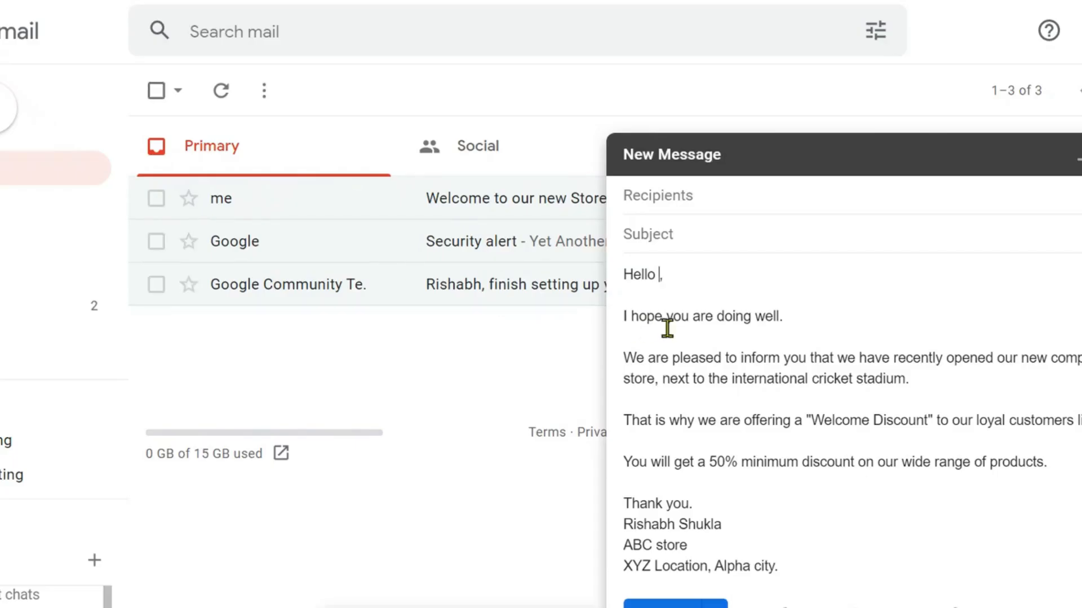
text(First Name)
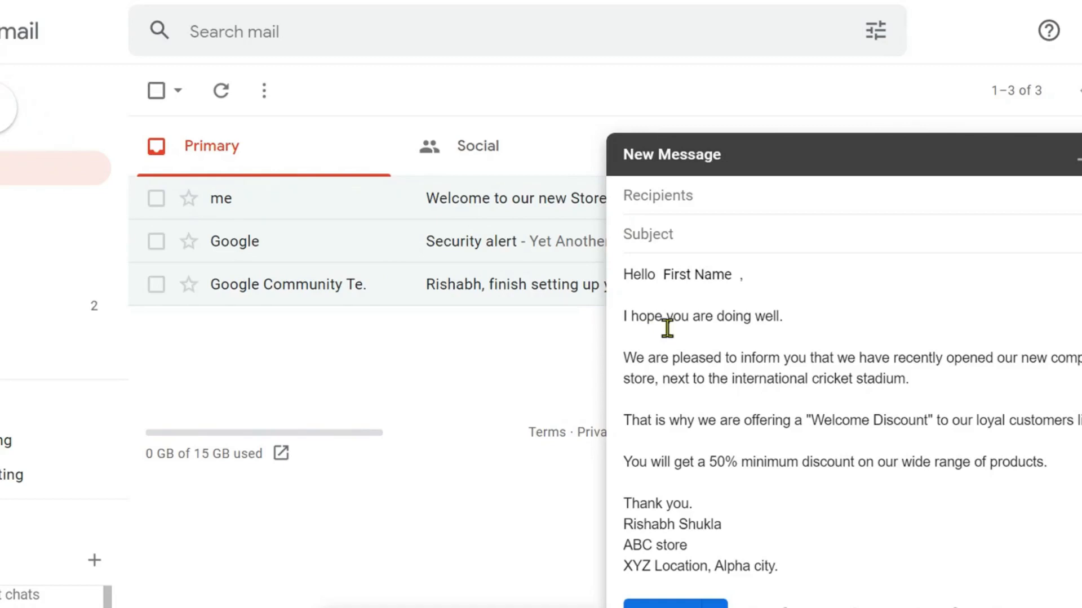
key(Right)
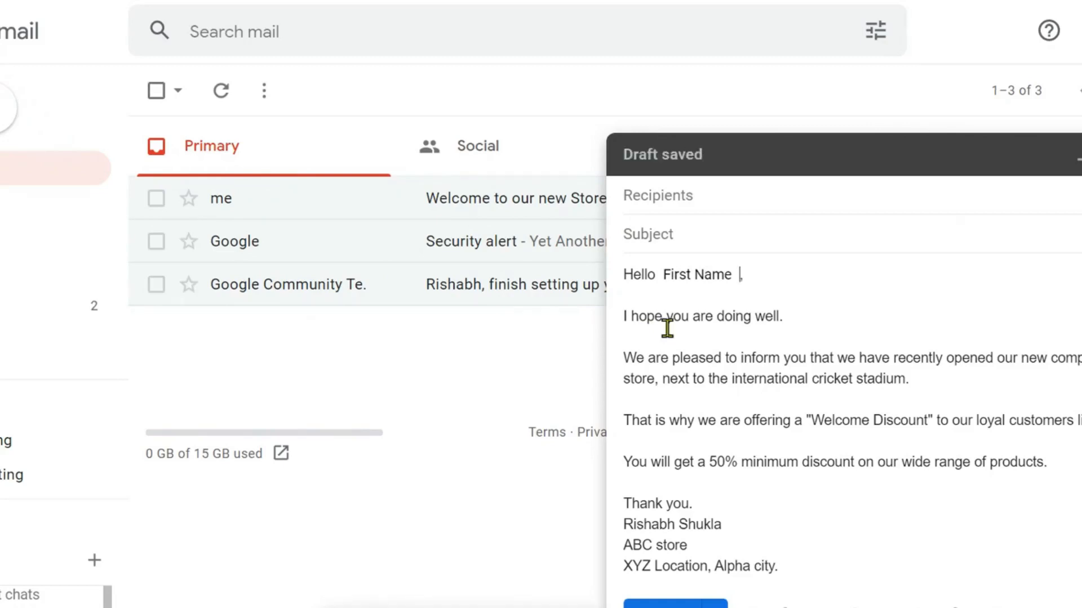
key(BackSpace)
drag(663, 274, 733, 274)
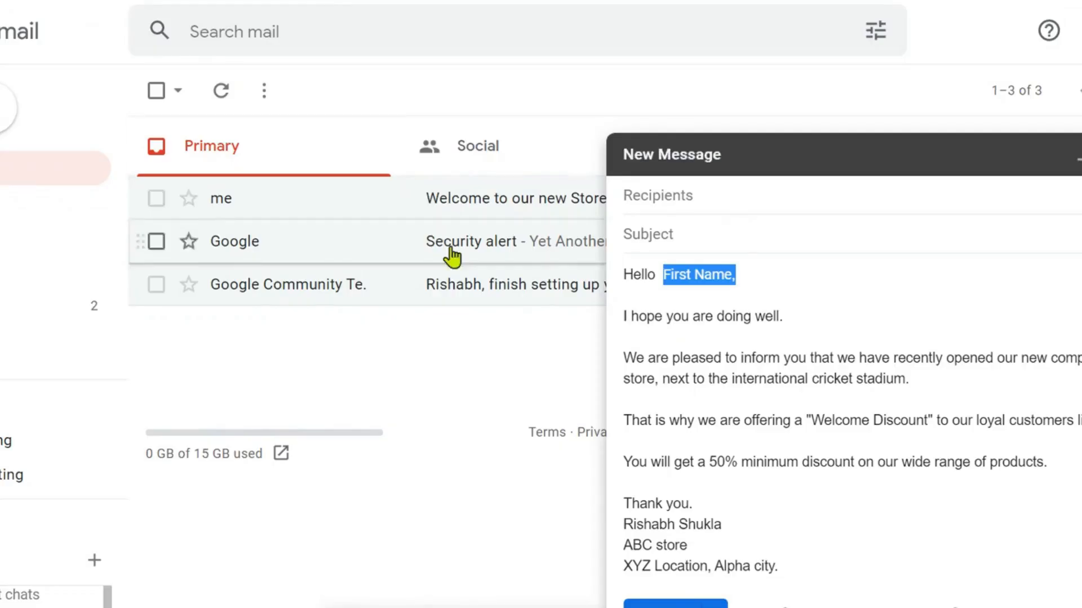
click(683, 284)
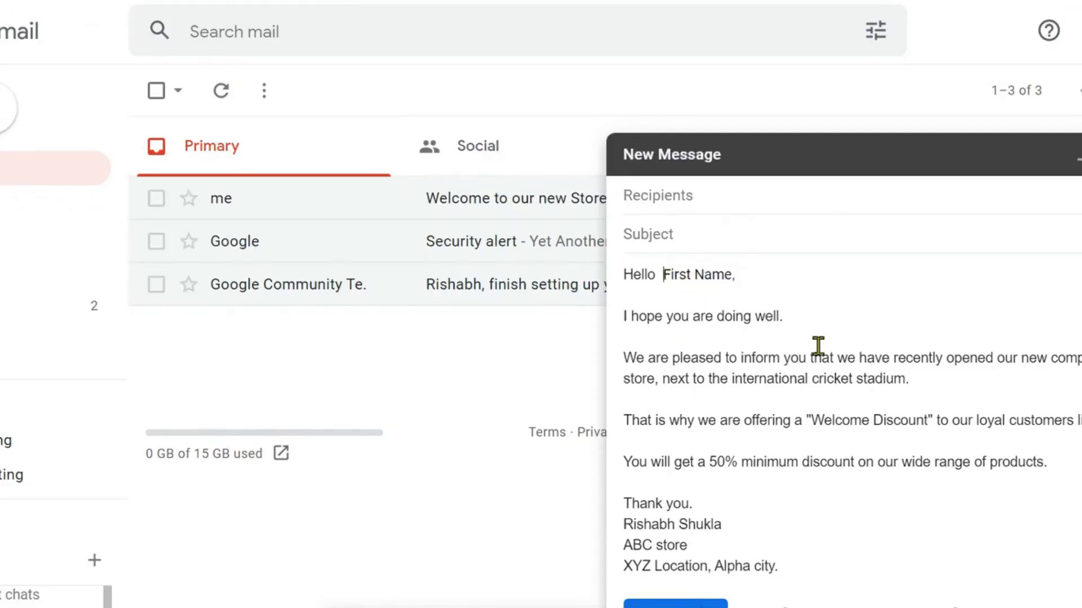
text({{)
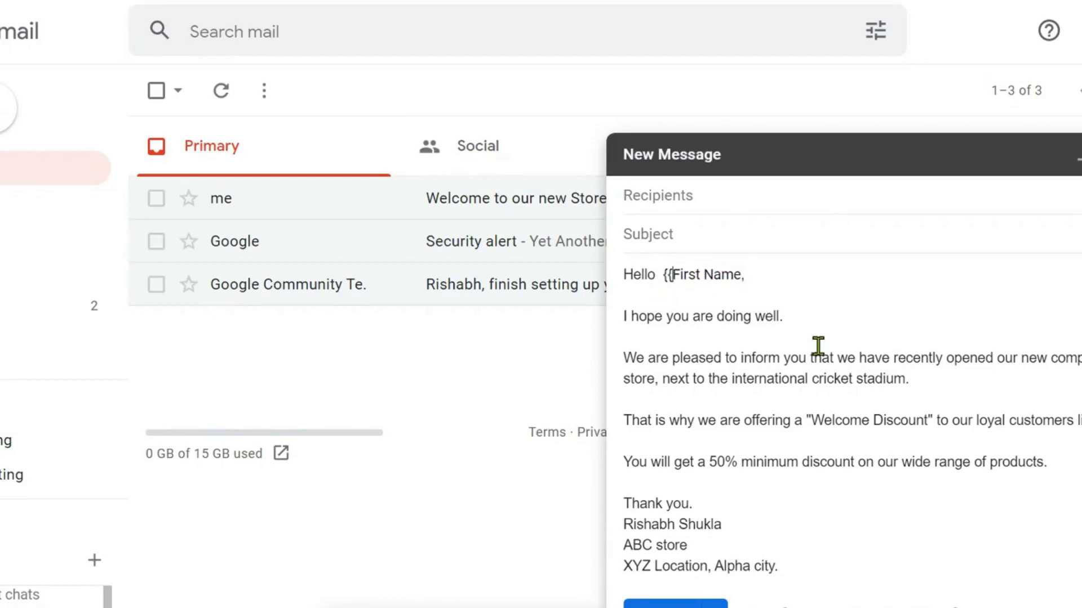
key(Right)
key(Right)
key(Right)
key(Right)
key(Right)
key(Right)
key(Right)
key(Right)
key(Right)
key(Right)
text(}})
key(Left)
key(Left)
key(Left)
key(Left)
key(Left)
key(Left)
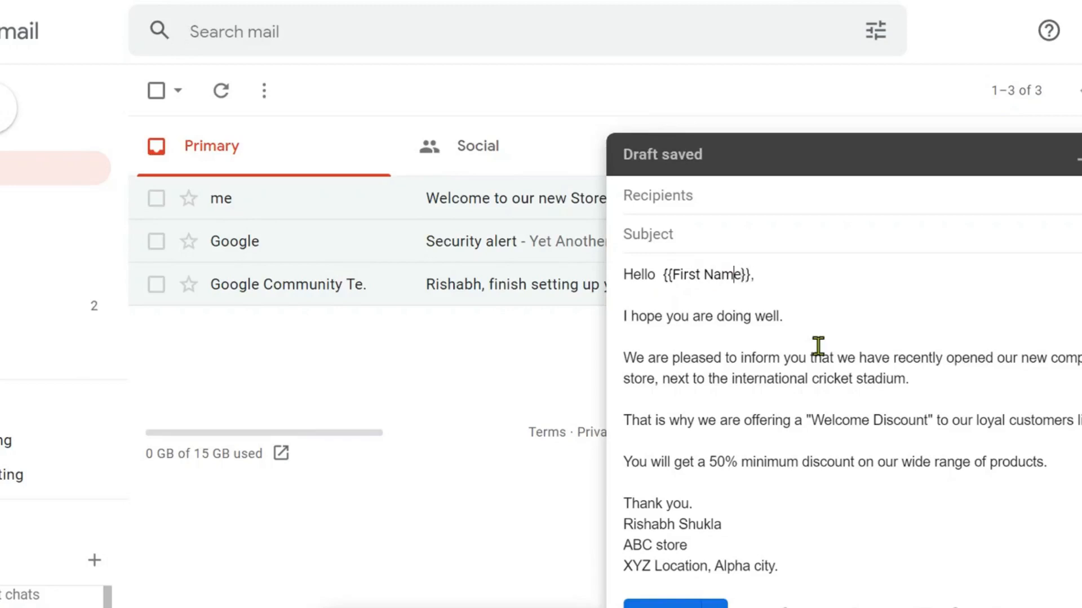
key(Left)
key(Left)
key(Left)
key(Left)
key(BackSpace)
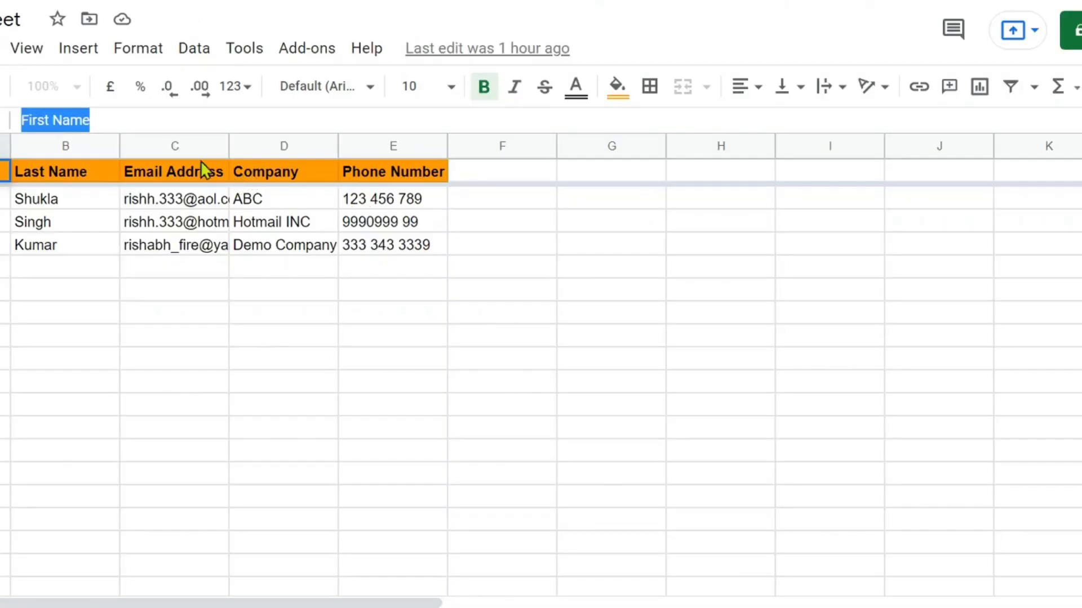
Step: Insert the {{Company}} placeholder after "loyal customers like" in the email body
click(248, 171)
double_click(128, 121)
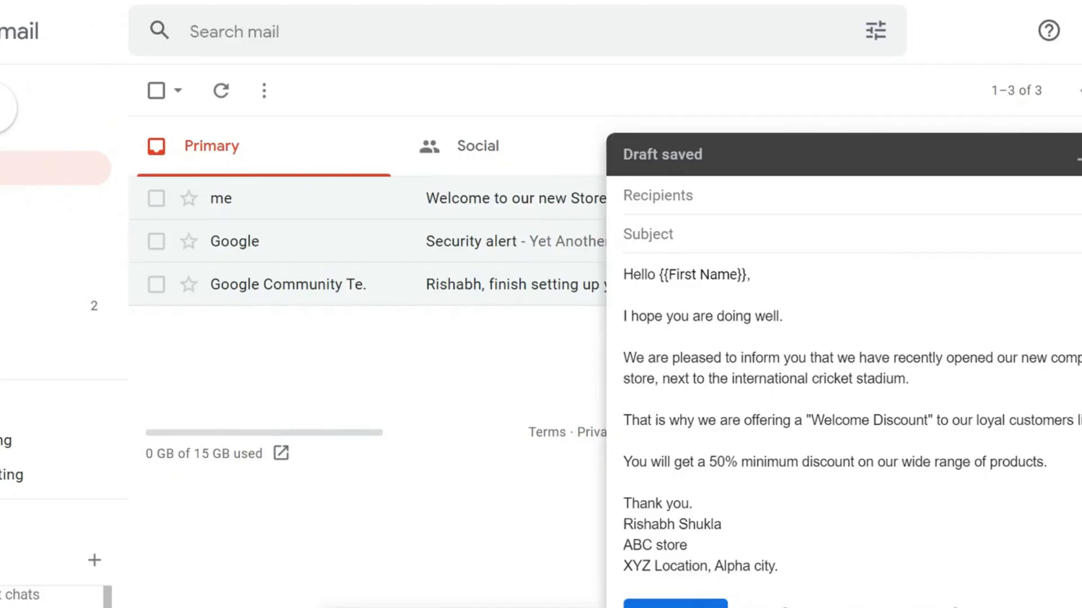
text(Company)
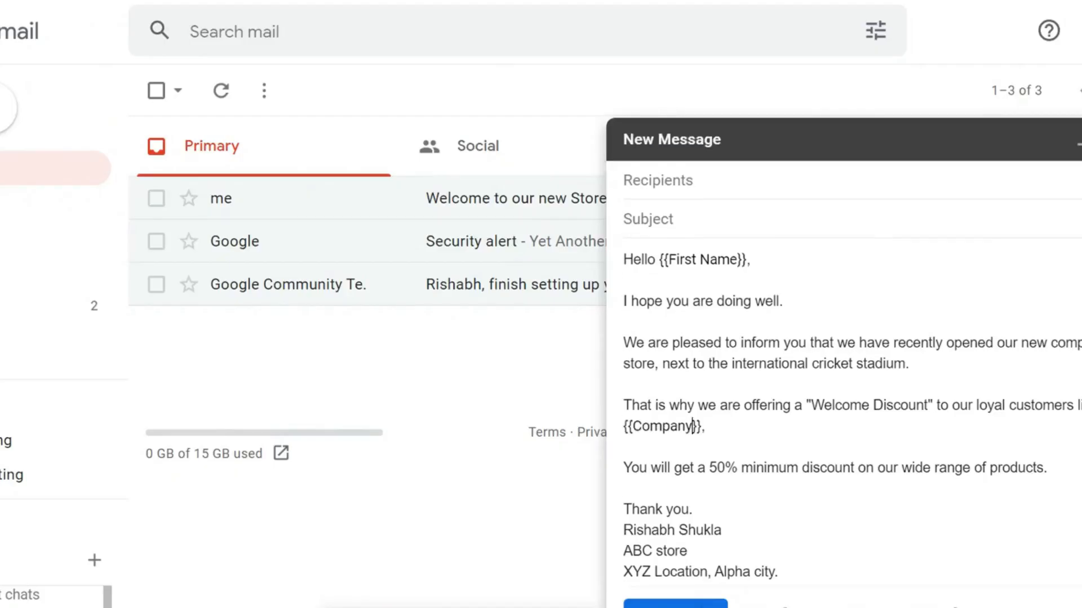
click(828, 509)
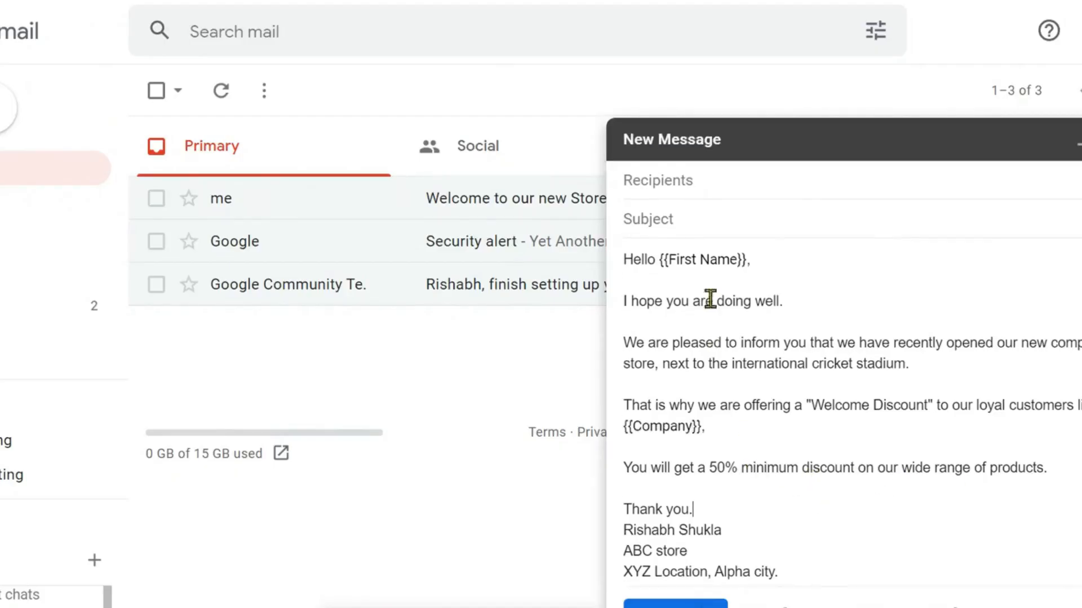
Step: Set the subject to 'Welcome to ABC discount Store {{Company}}'
click(751, 224)
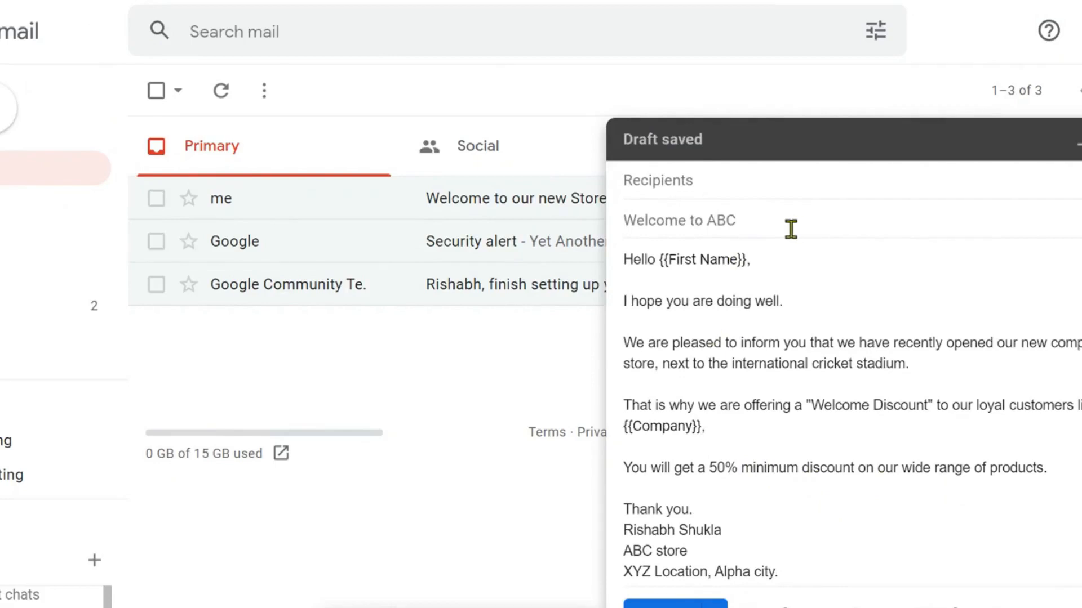
key(Tab)
key(Tab)
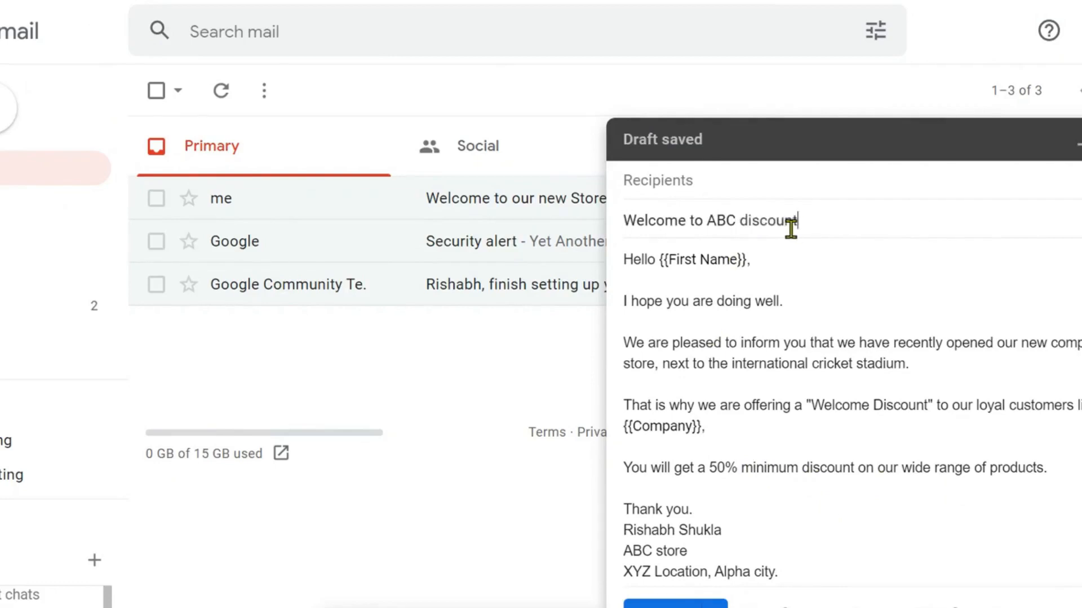
key(Tab)
click(169, 1)
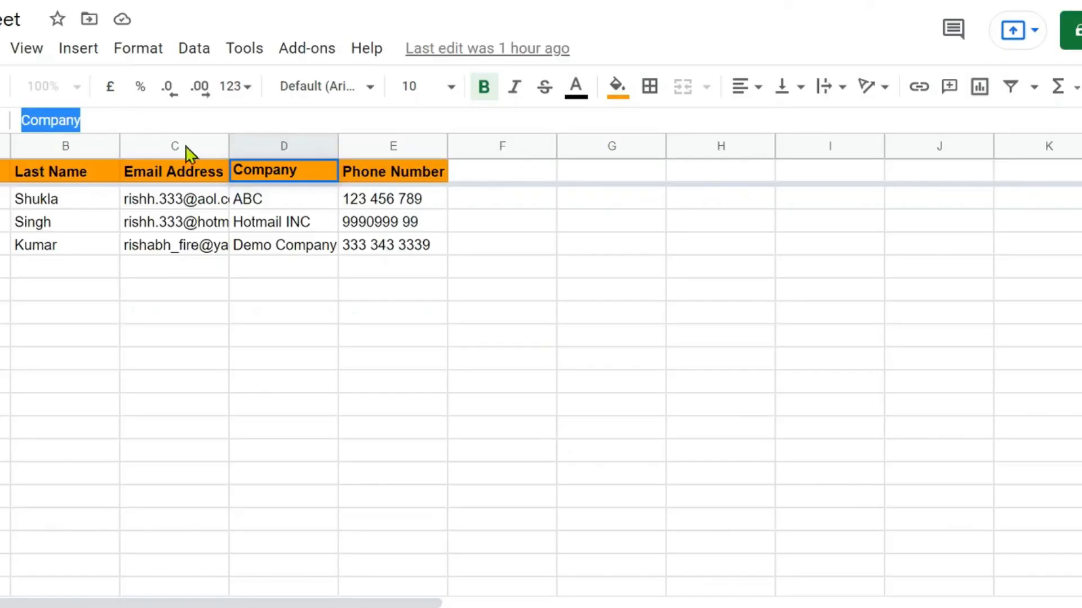
right_click(55, 120)
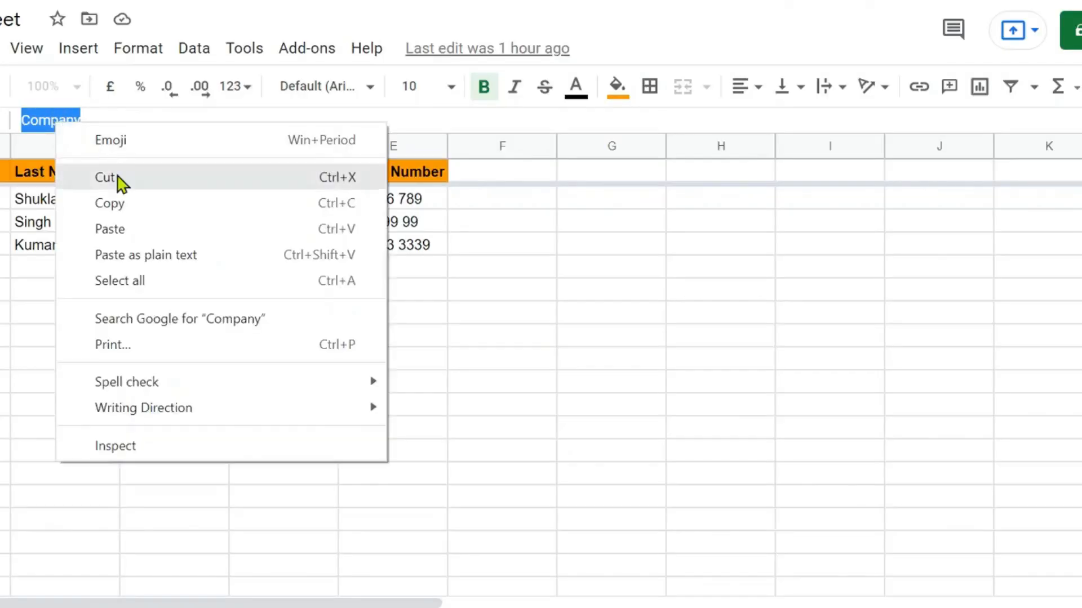
click(119, 204)
click(51, 2)
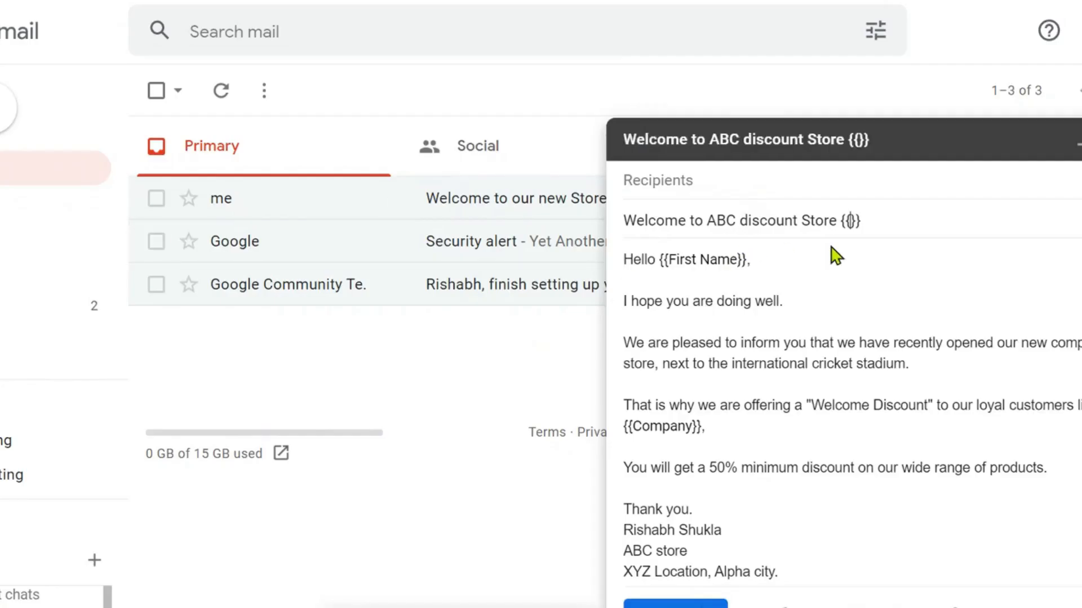
key(ctrl+v)
click(957, 220)
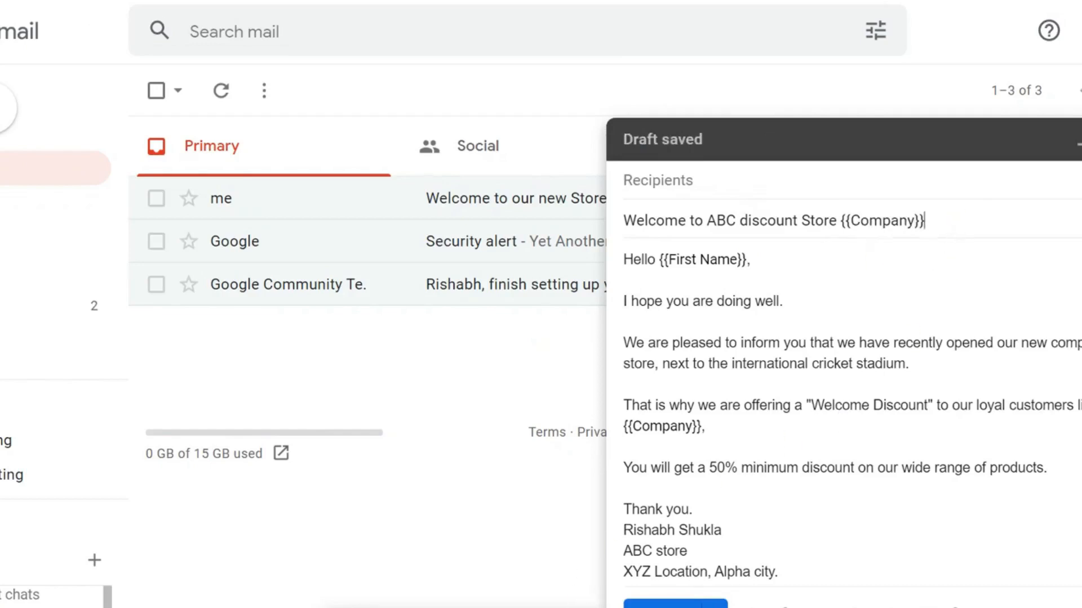
Step: Restore the minimized notes draft and select its '2 Email Content' line
click(428, 607)
triple_click(191, 309)
mouse_move(147, 306)
mouse_down()
mouse_move(135, 309)
mouse_move(157, 307)
mouse_up()
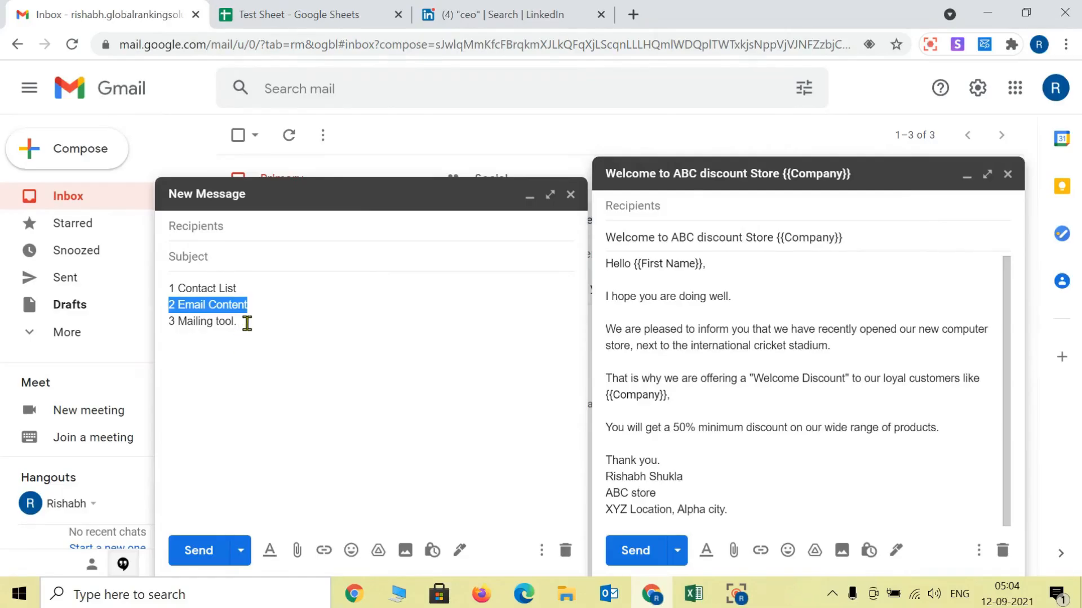
Step: Select the '3 Mailing tool.' note line and open a new browser tab
drag(247, 323, 168, 321)
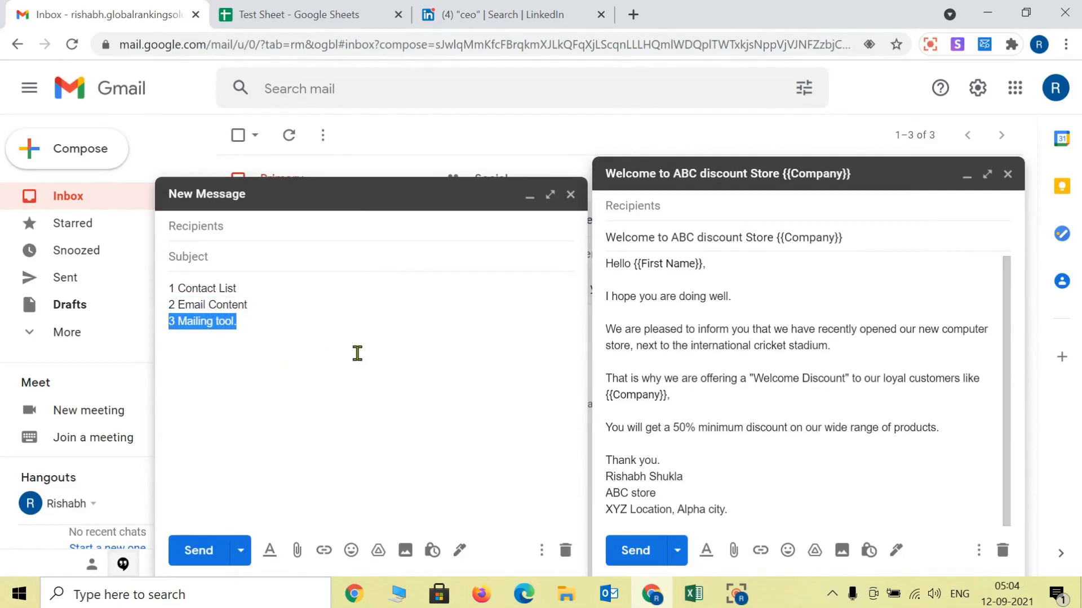
click(633, 14)
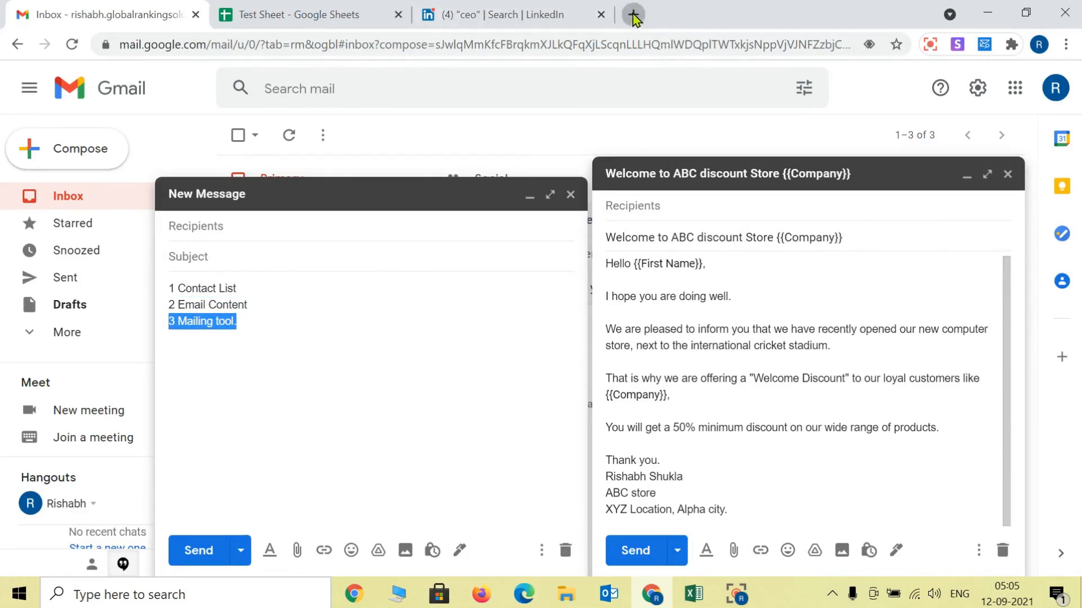
click(614, 48)
Step: Search Google for 'yet another mail merge' and open the YAMM: Mail merge for Gmail site
text(yet)
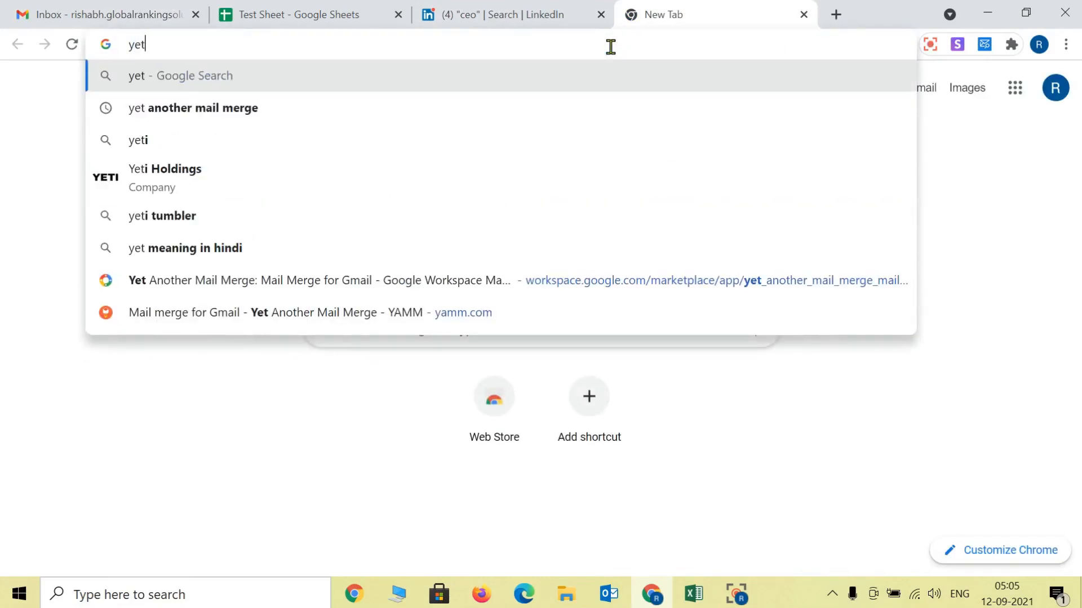
key(Down)
key(Return)
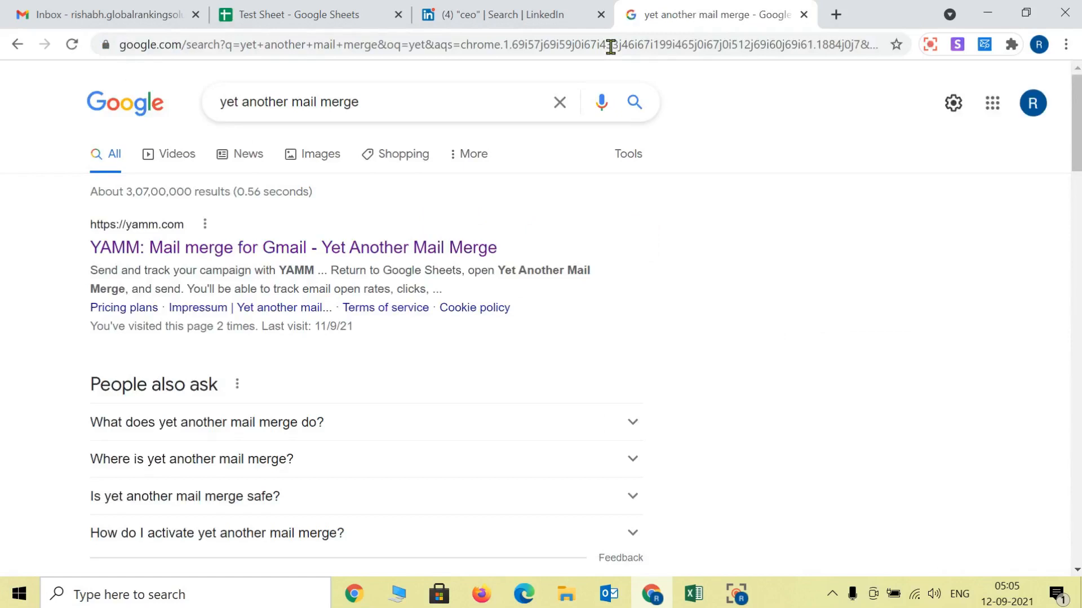
click(267, 249)
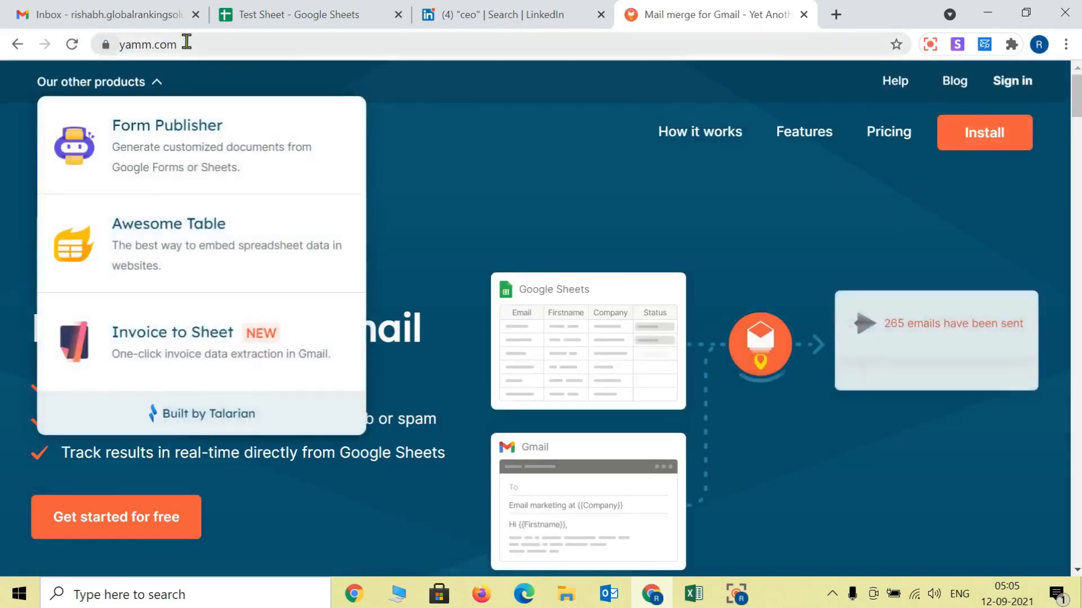
Step: Install Yet Another Mail Merge from Google Workspace Marketplace and allow it access to the Google account
click(195, 44)
click(987, 142)
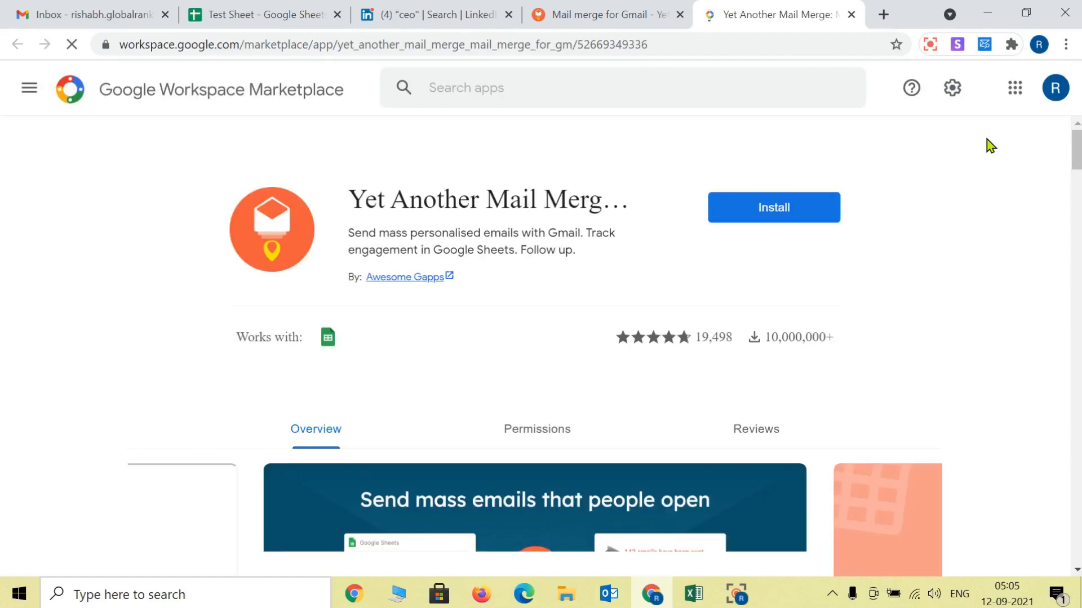
click(880, 208)
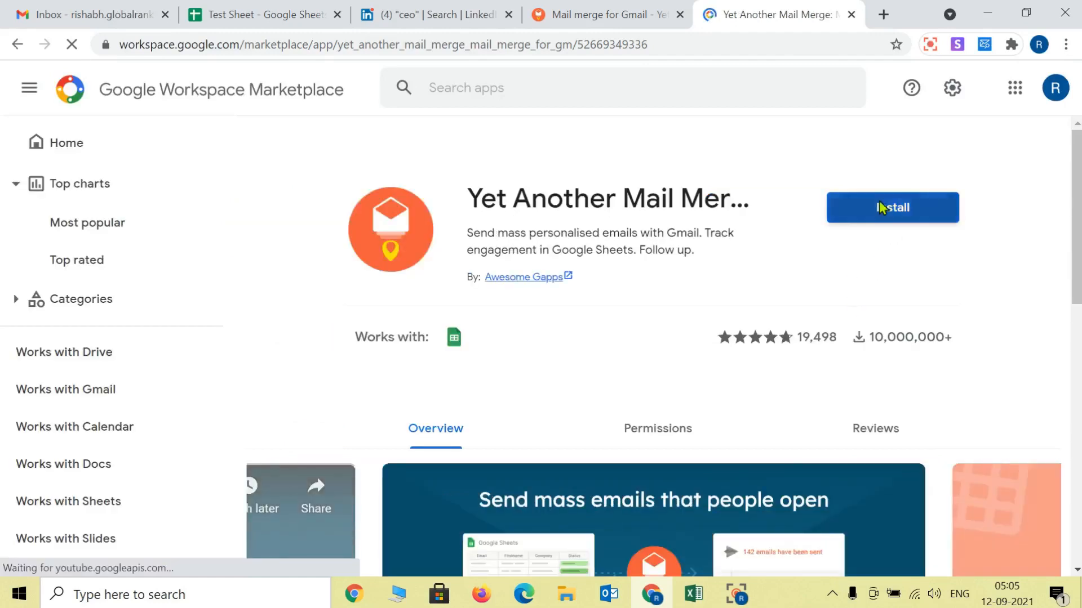
click(649, 418)
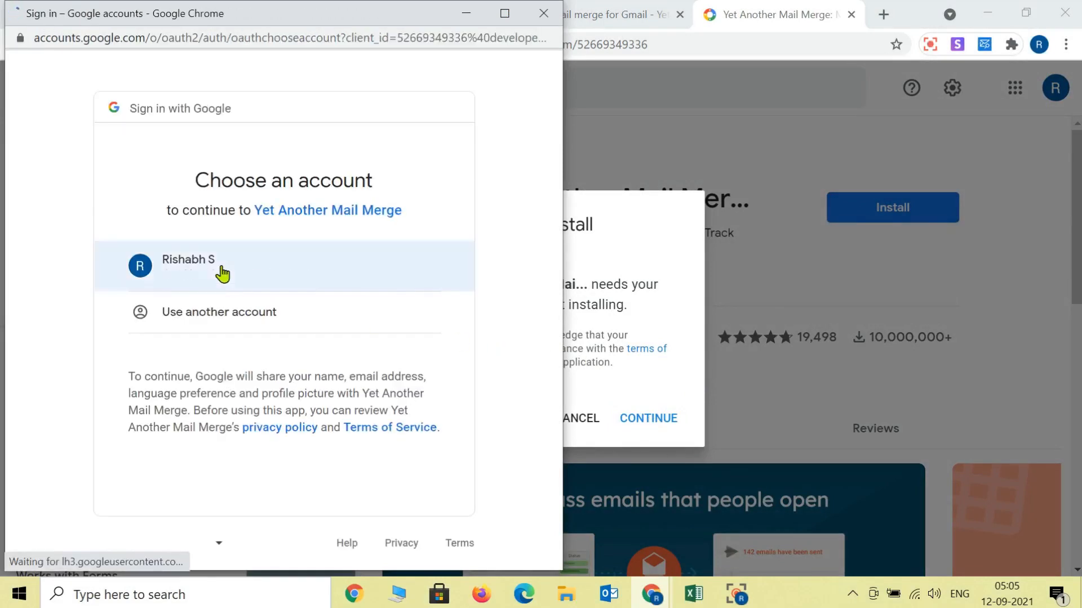
click(223, 272)
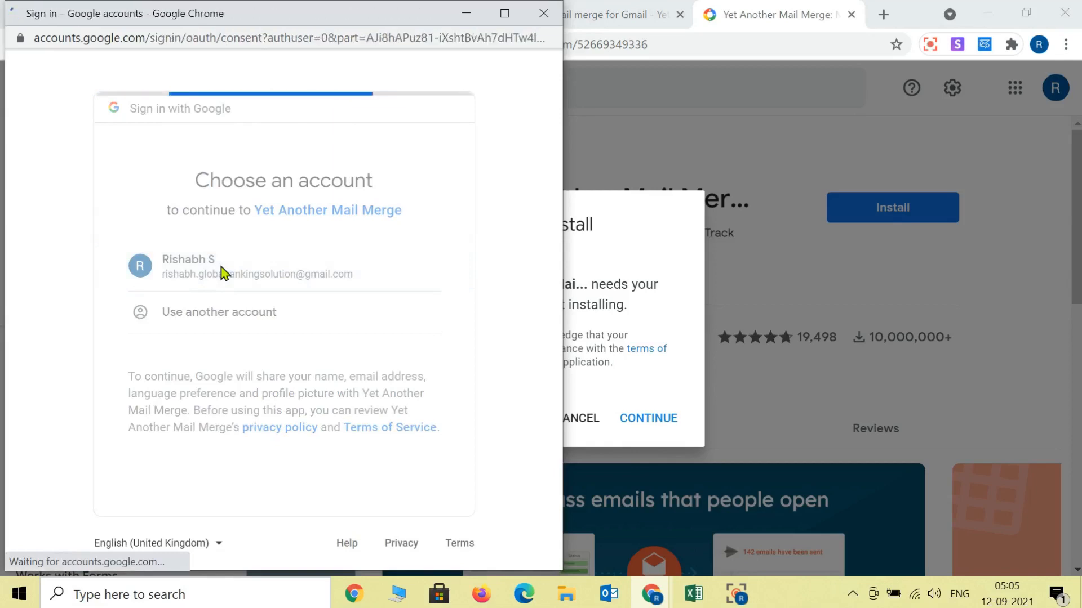
scroll(382, 353, down, 10)
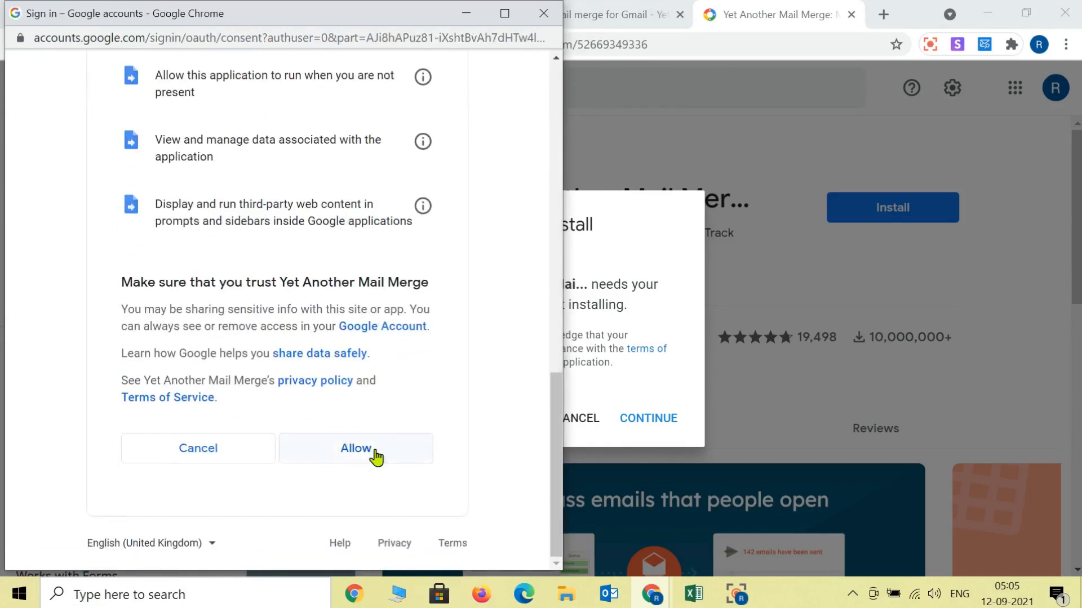
click(375, 456)
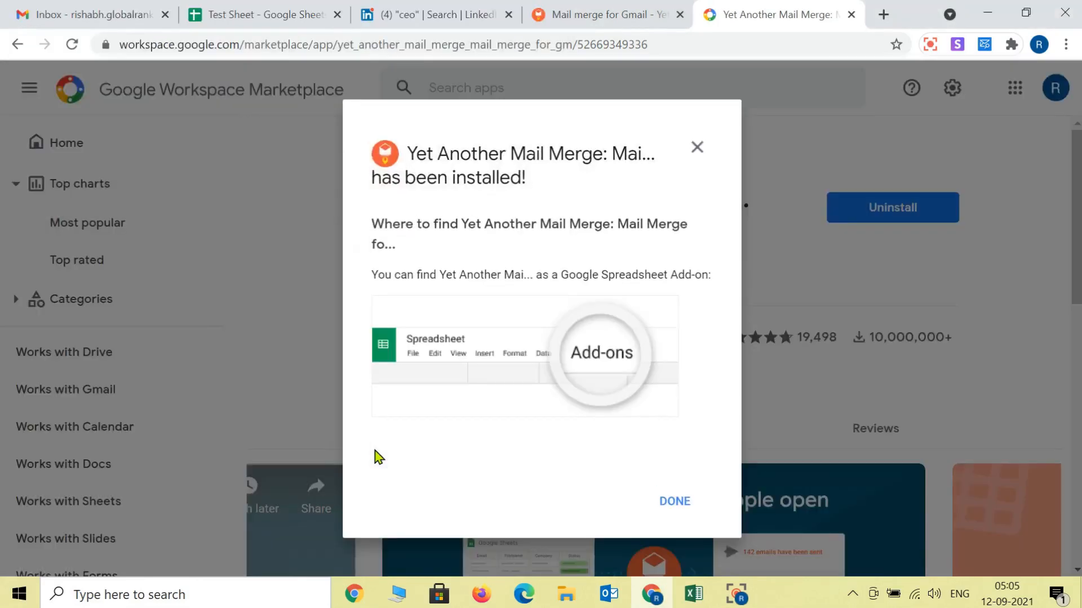
click(681, 506)
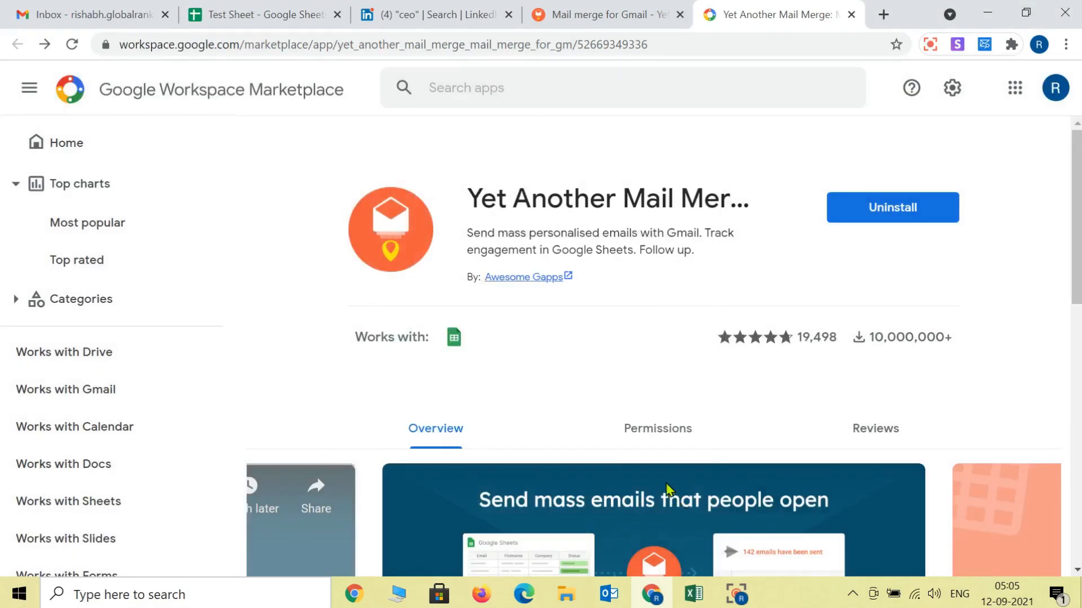
Step: Reload the Test Sheet after finding the new add-on missing from the Add-ons list
click(334, 8)
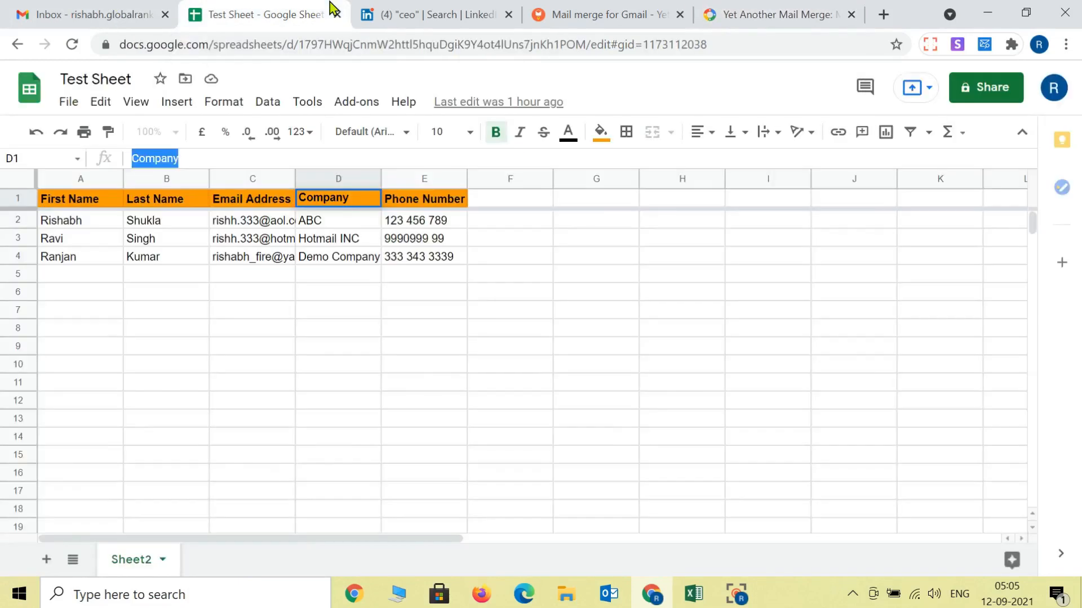
click(357, 105)
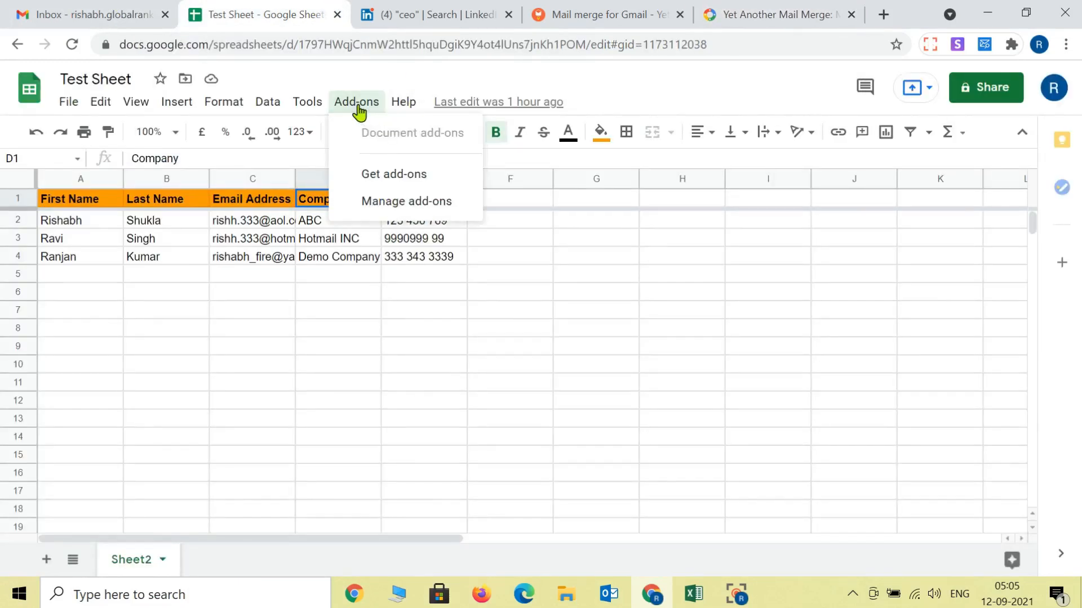
click(423, 382)
click(72, 45)
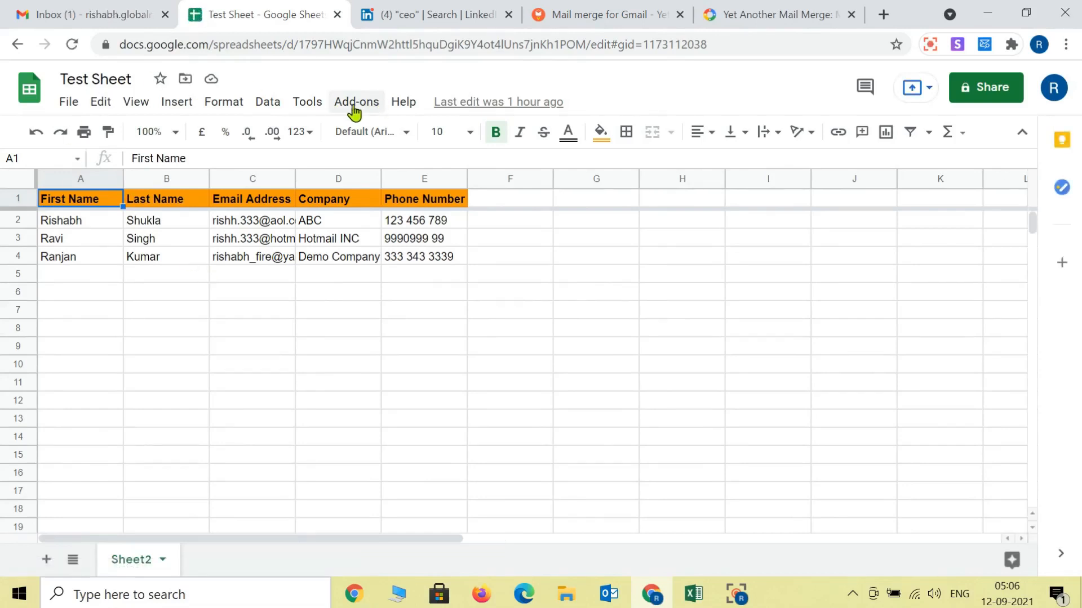
Step: Launch Yet Another Mail Merge's Start Mail Merge from the Add-ons menu
click(354, 107)
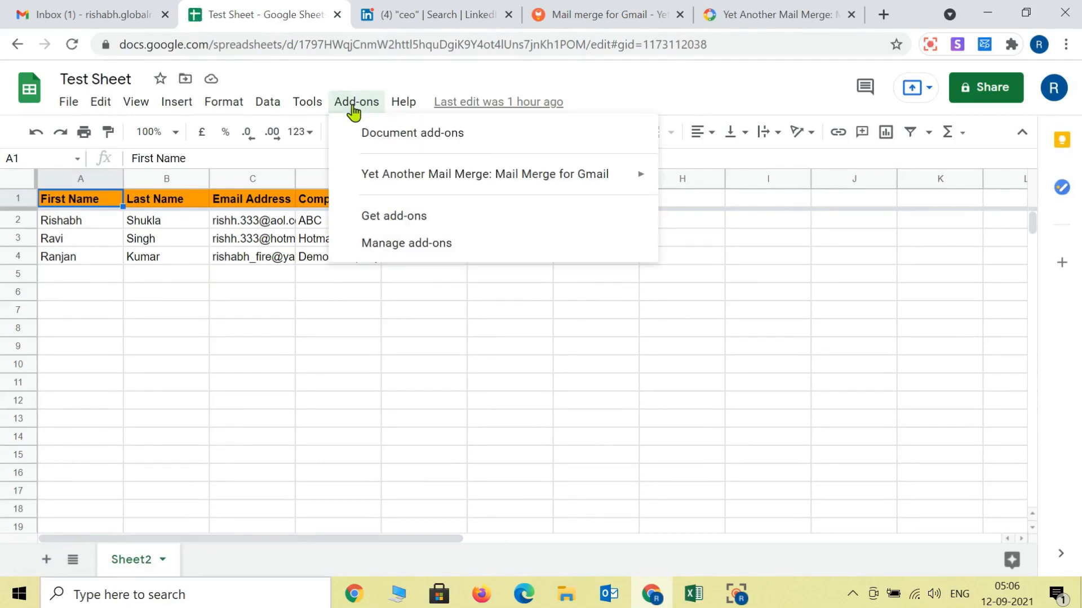
mouse_move(372, 174)
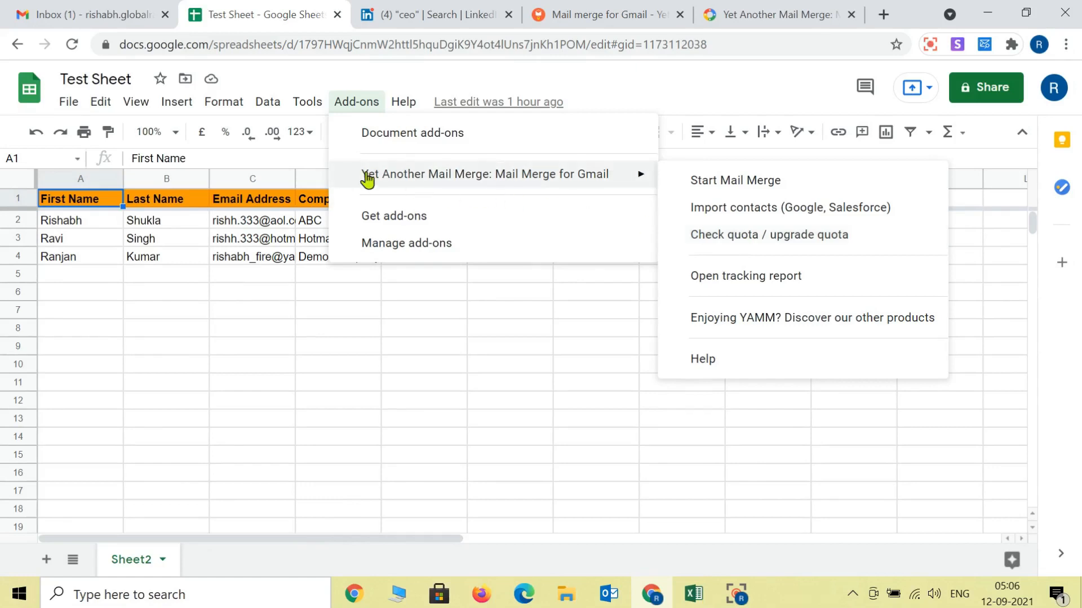
click(750, 180)
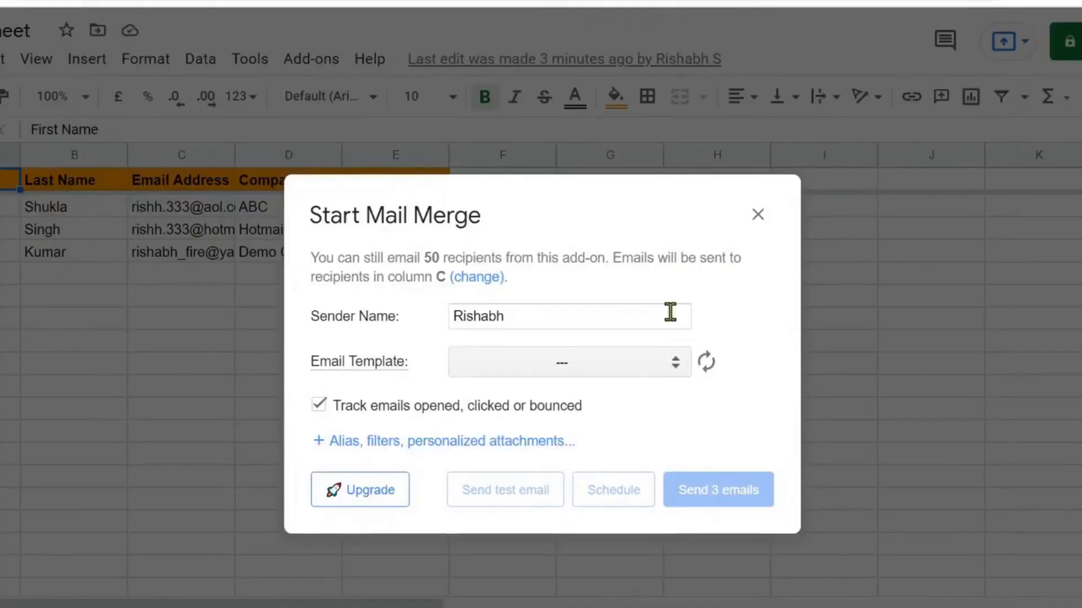
Step: Fill the sender name from its saved suggestion and pick the 'Welcome to ABC discount Store {{Company}}' draft as template
click(555, 322)
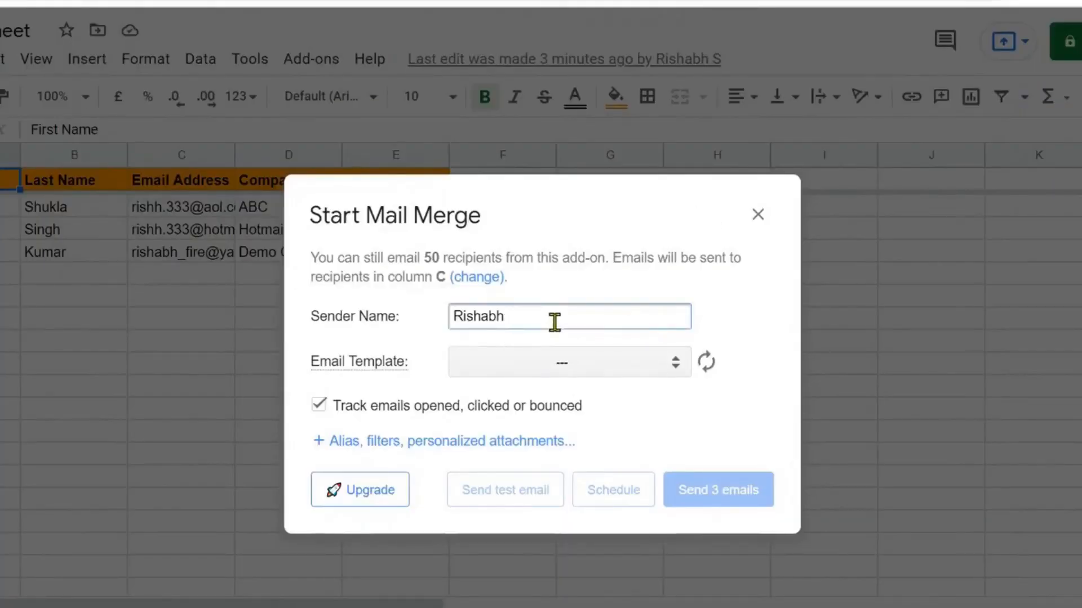
key(BackSpace)
key(BackSpace)
key(BackSpace)
key(BackSpace)
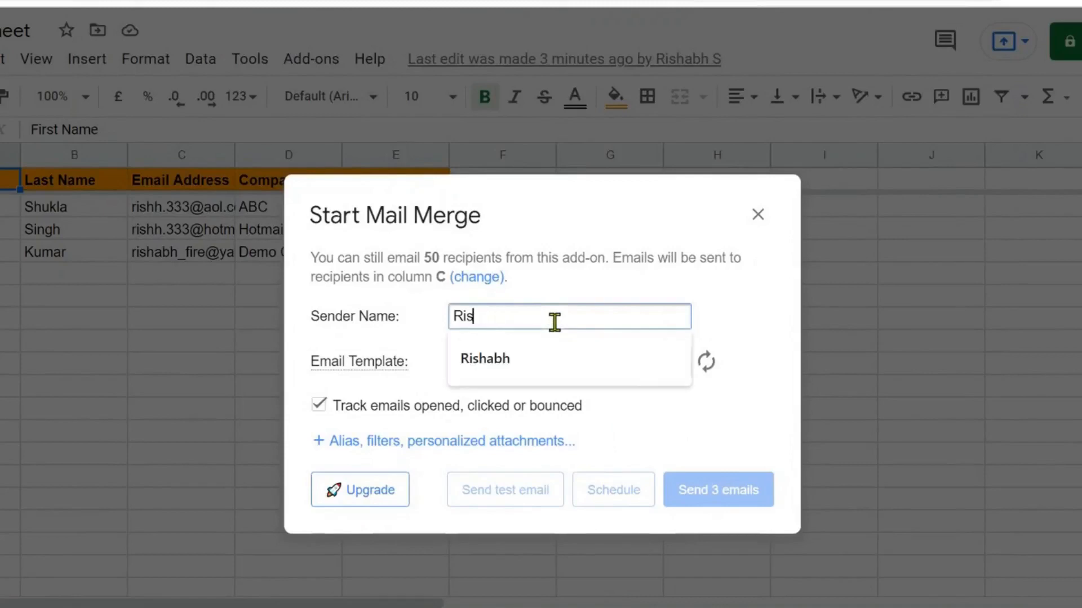
click(515, 359)
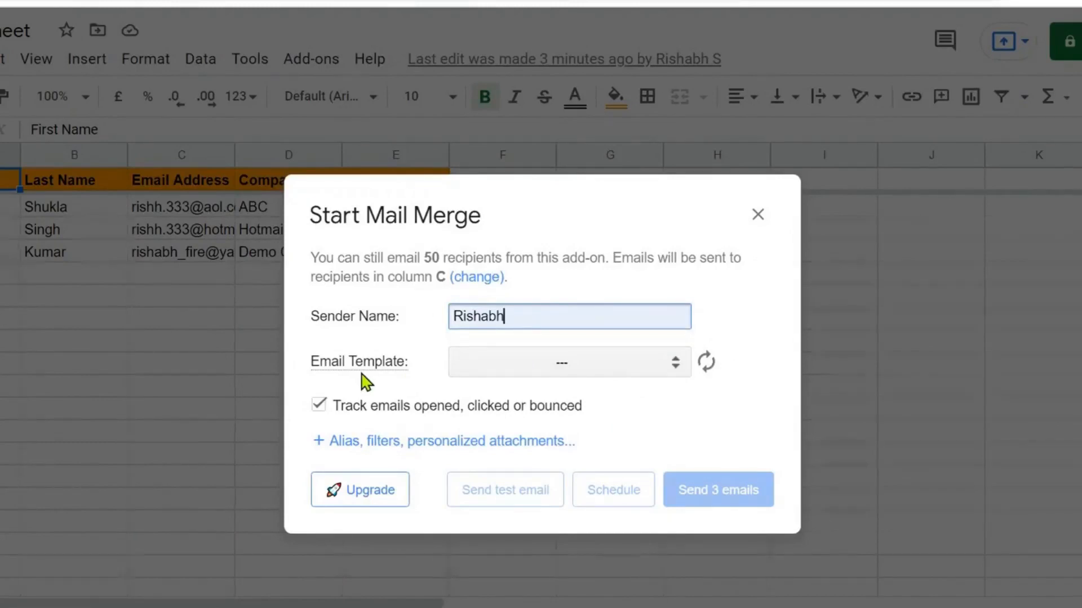
mouse_move(384, 375)
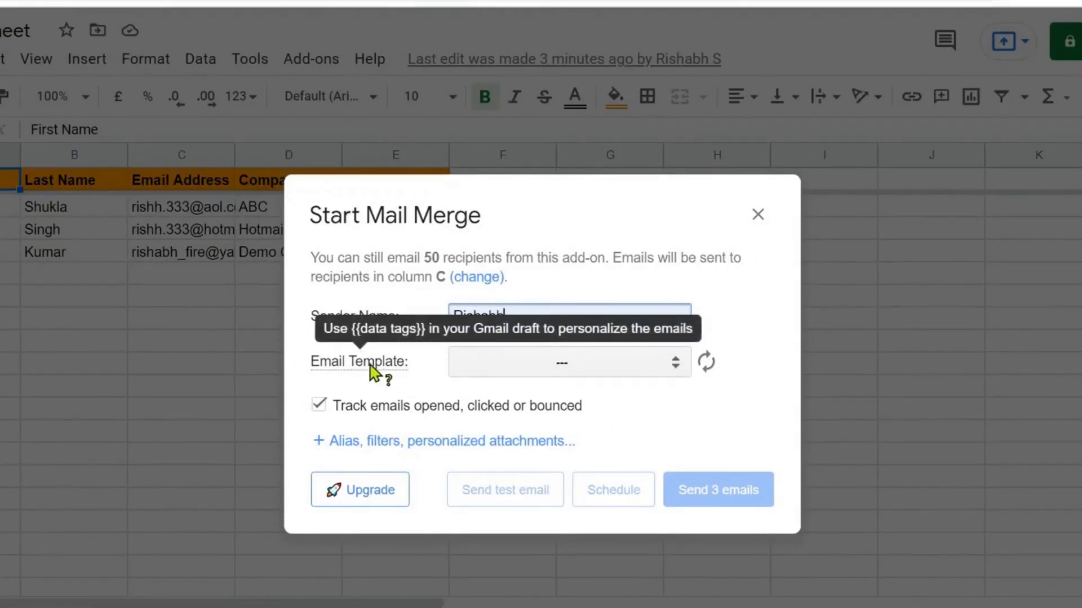
click(676, 365)
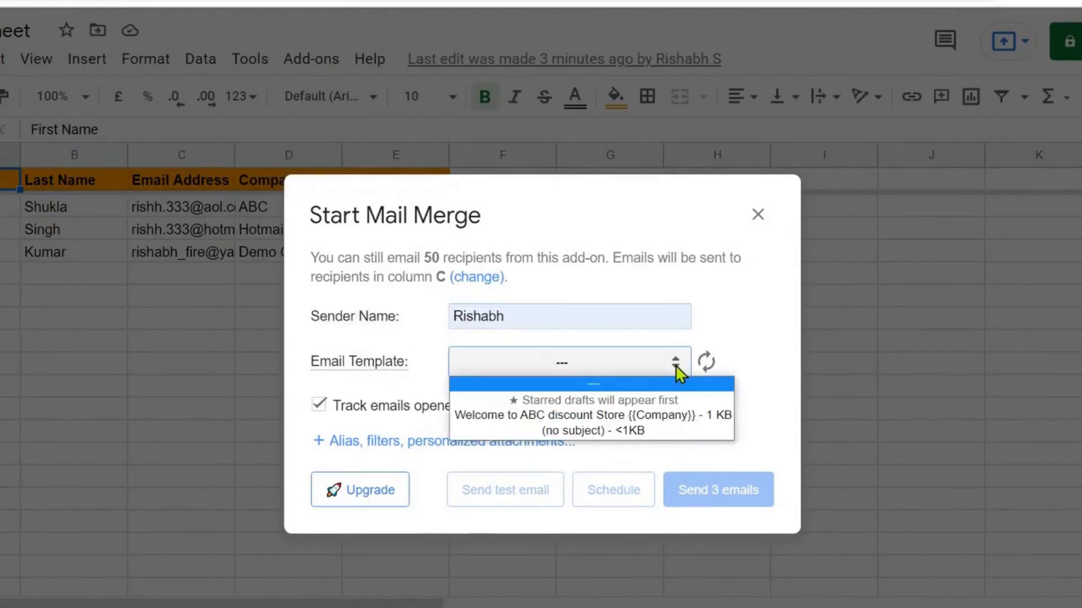
click(619, 417)
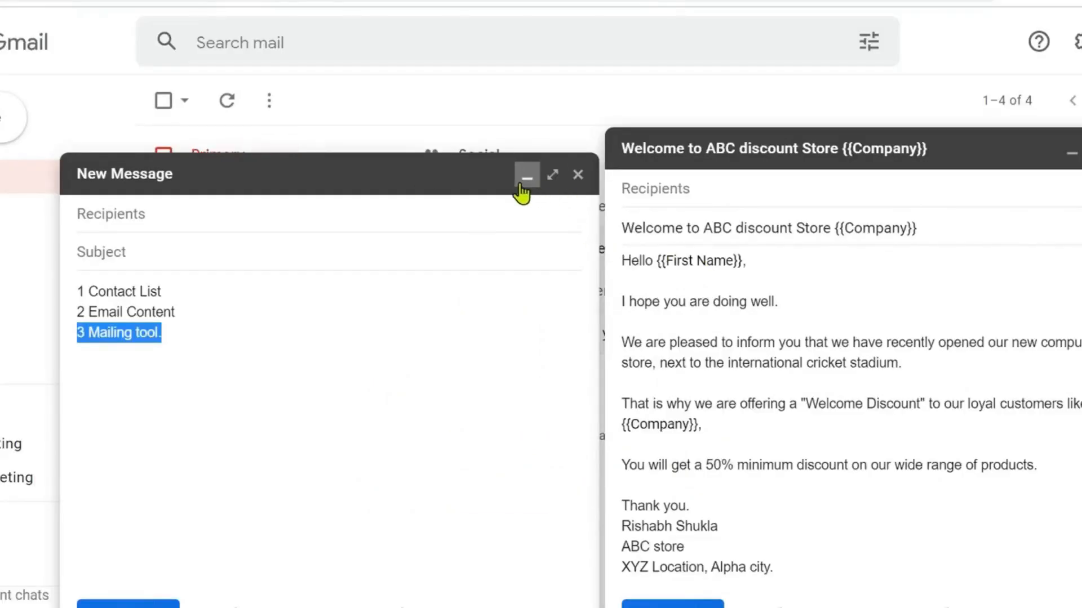
Step: Close the blank and welcome-template compose windows in Gmail and view the Drafts list
click(524, 180)
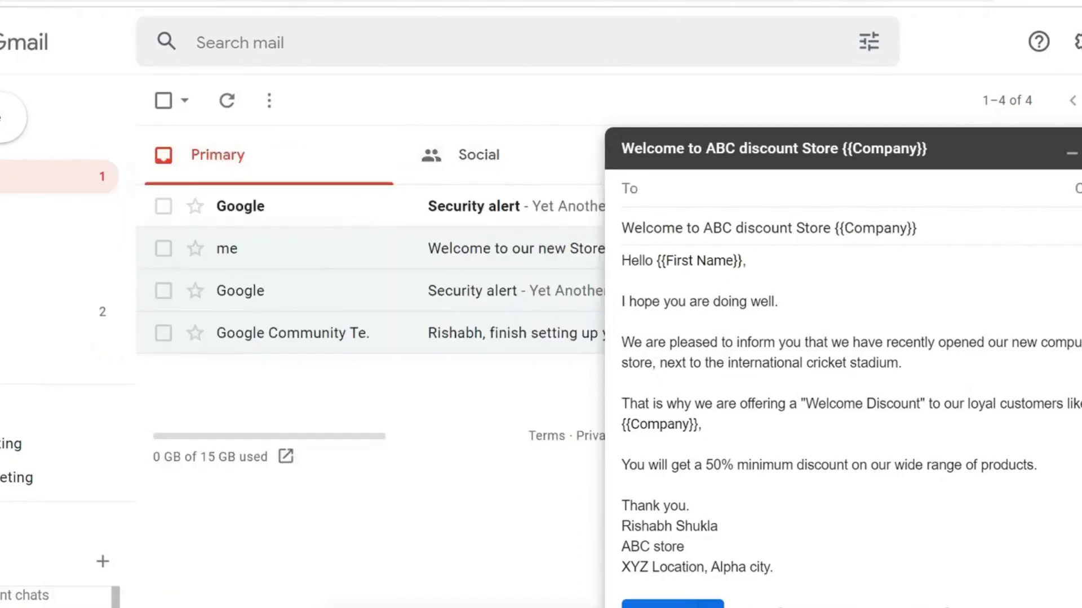
key(Escape)
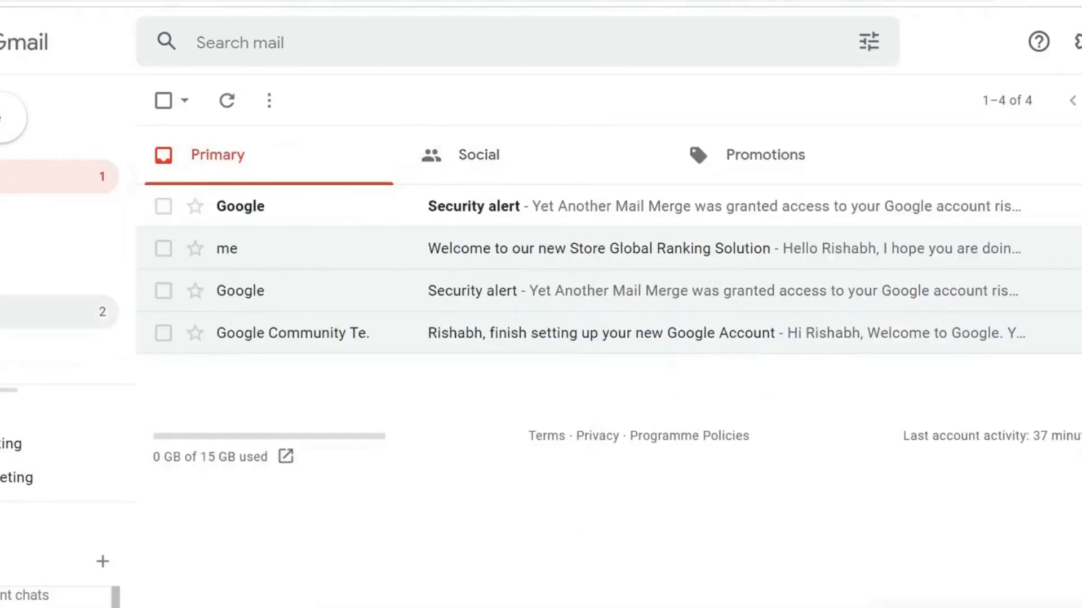
click(11, 311)
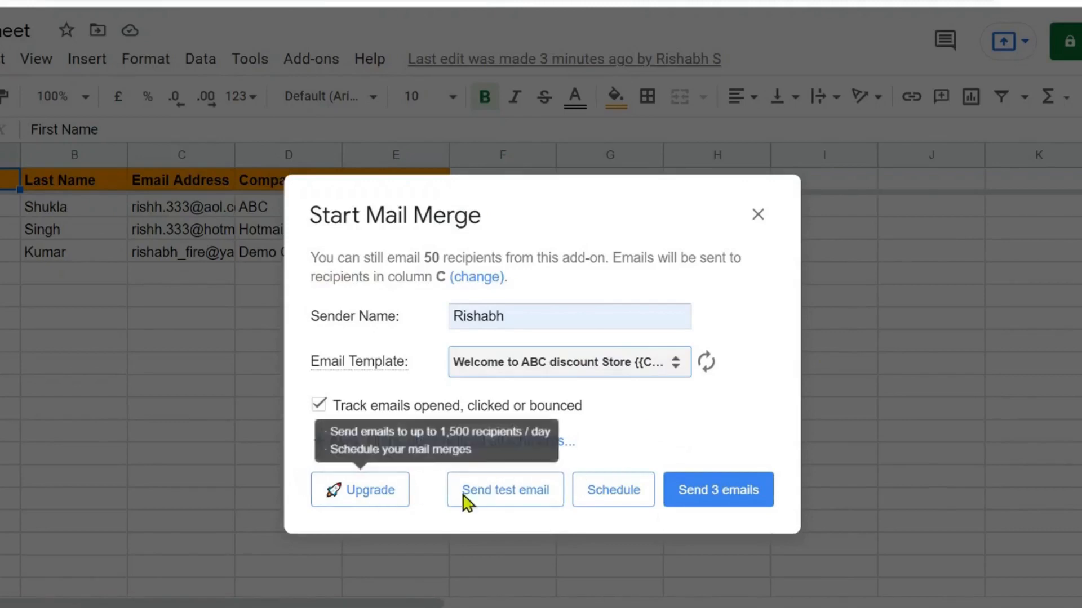
Step: Send a YAMM test email of the welcome template to yourself, leaving 49 sends available
click(513, 498)
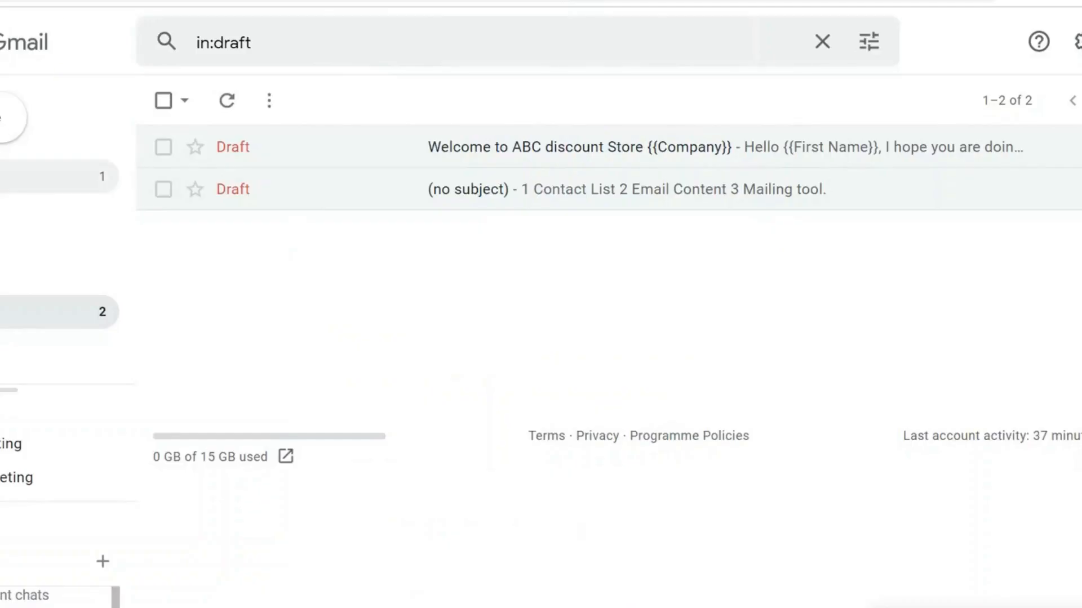
Step: Open the 'Welcome to ABC discount Store ABC' test email from the Gmail inbox
click(56, 177)
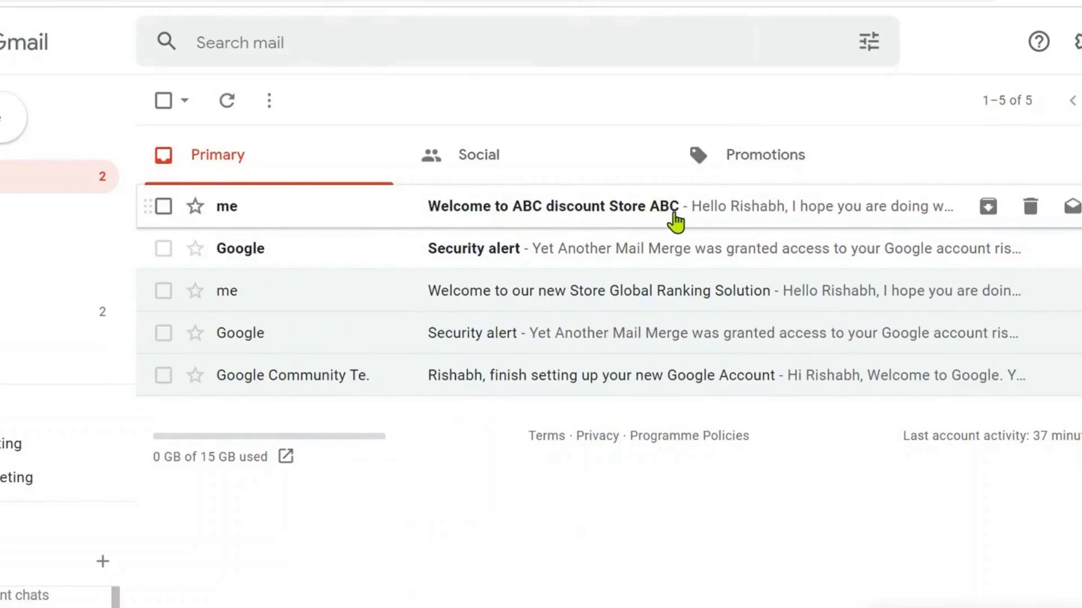
click(164, 2)
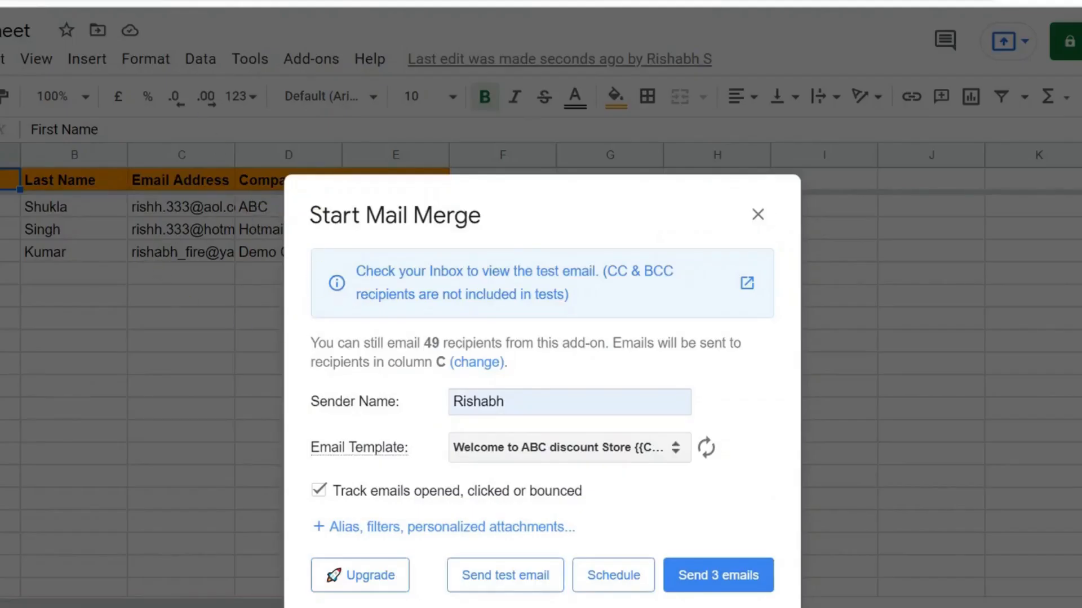
click(367, 2)
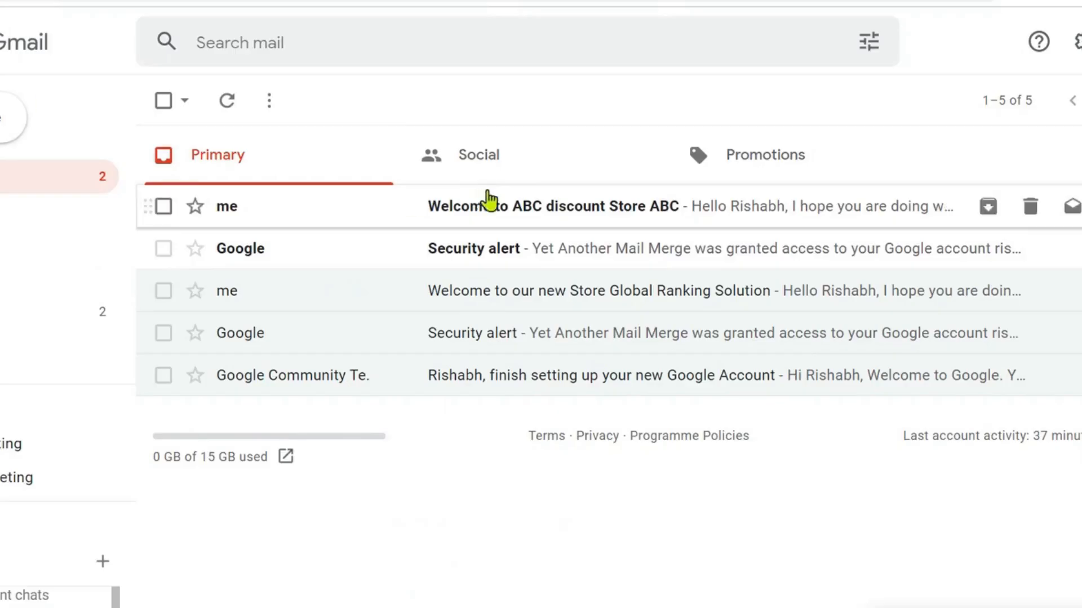
drag(496, 199, 497, 199)
click(513, 216)
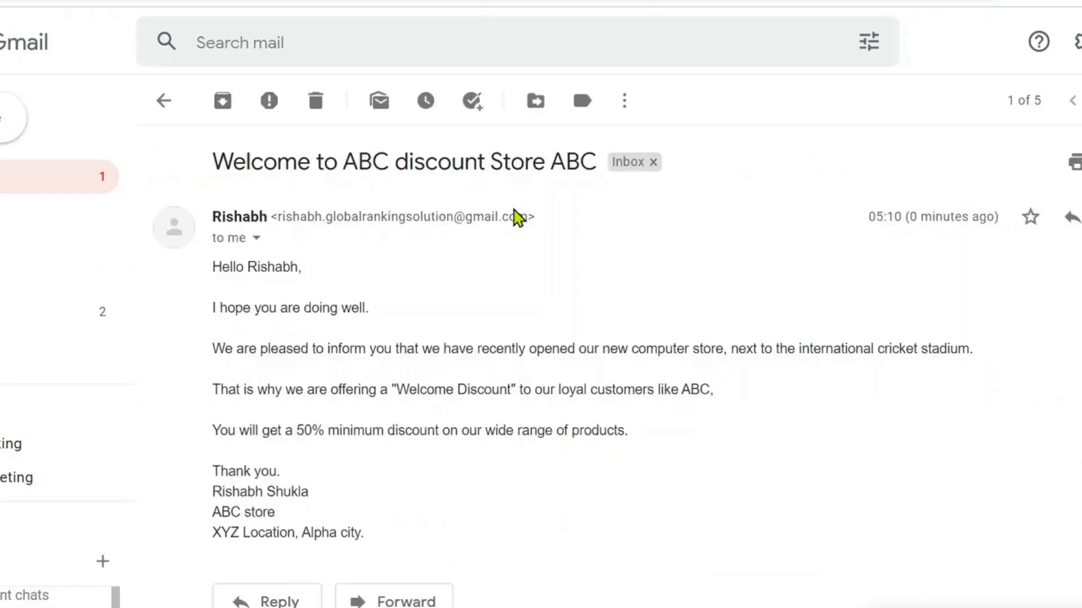
Step: Highlight the merged company name ABC and the recipient's first name in the email body
scroll(582, 425, down, 2)
double_click(686, 284)
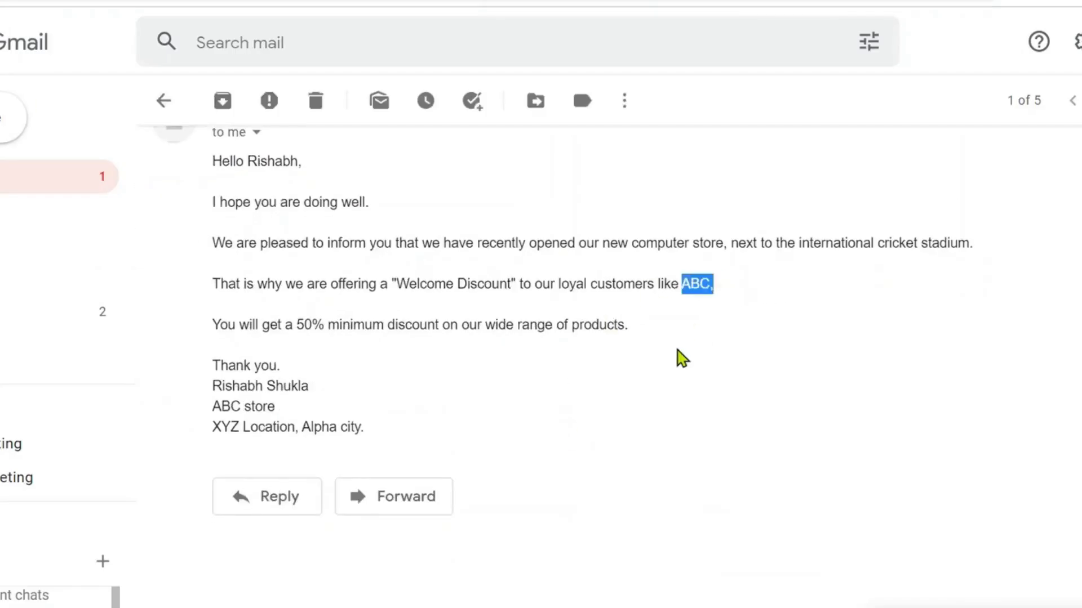
scroll(681, 357, up, 2)
click(303, 331)
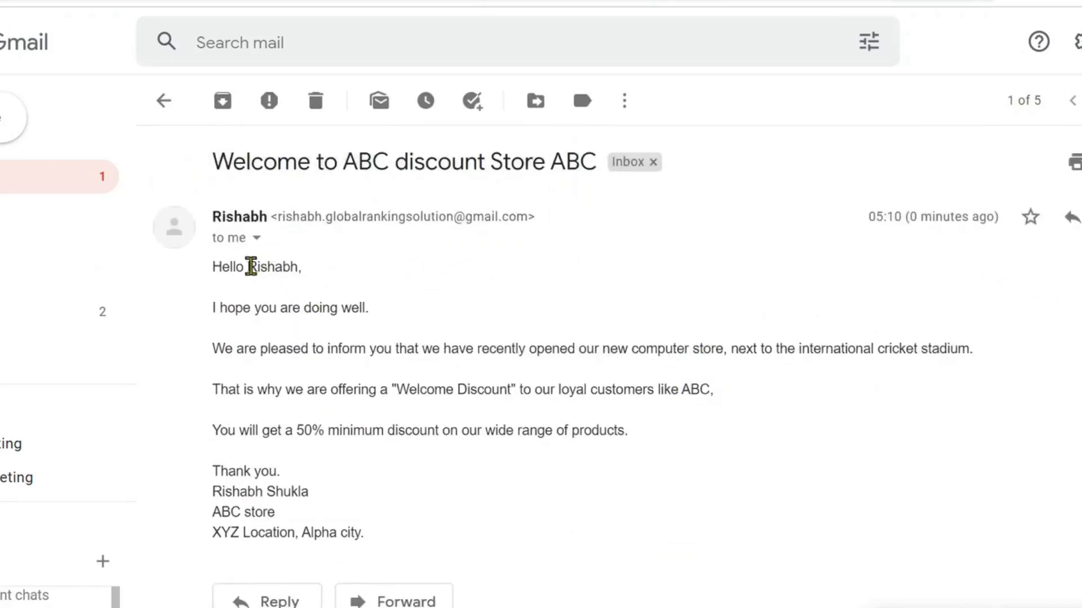
drag(250, 266, 299, 265)
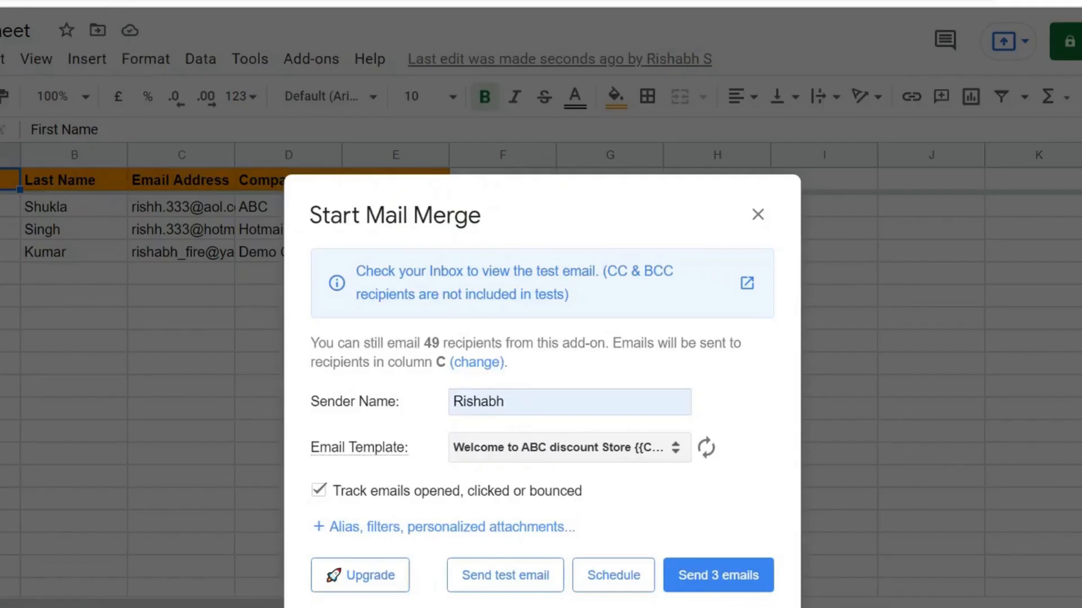
Step: Send the merge to all 3 recipients and close the 'All emails have been sent' message
click(714, 575)
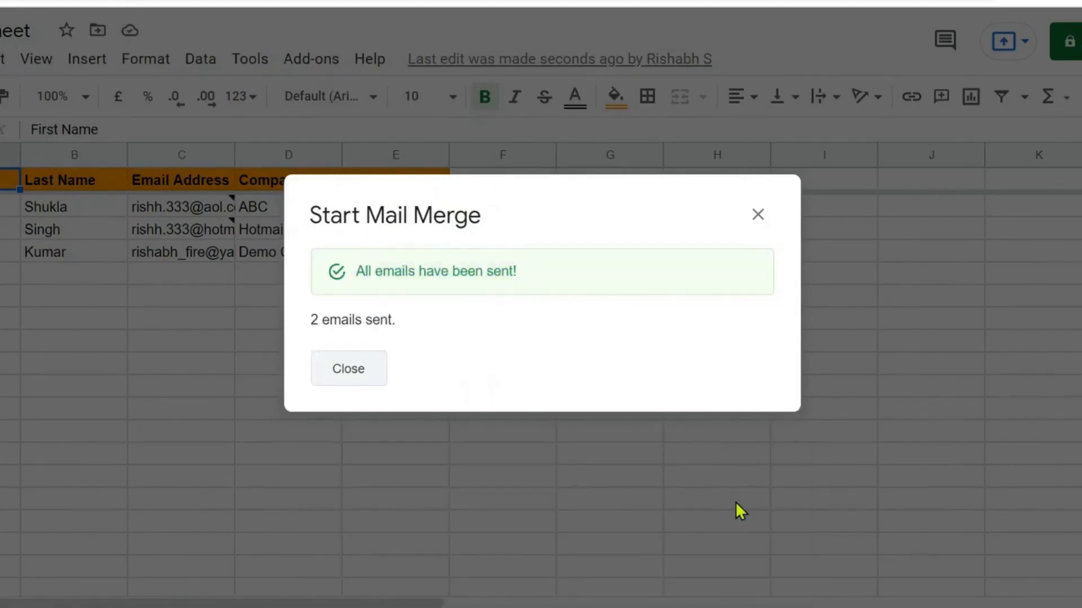
click(336, 379)
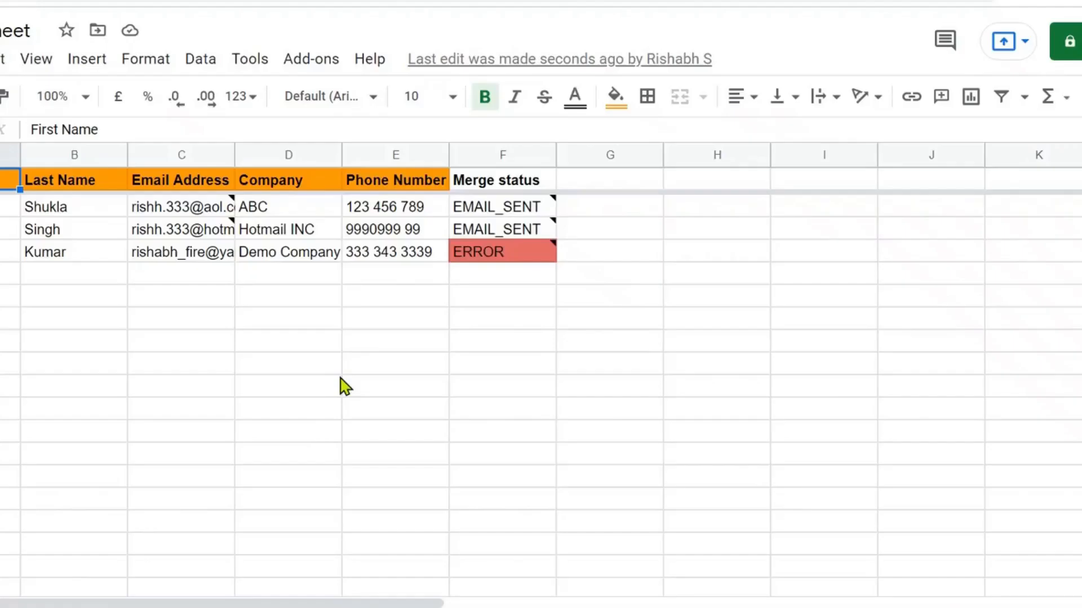
Step: Inspect cell C4's address, which uses commas instead of dots, and read the Merge status notes
click(176, 255)
drag(143, 130, 218, 130)
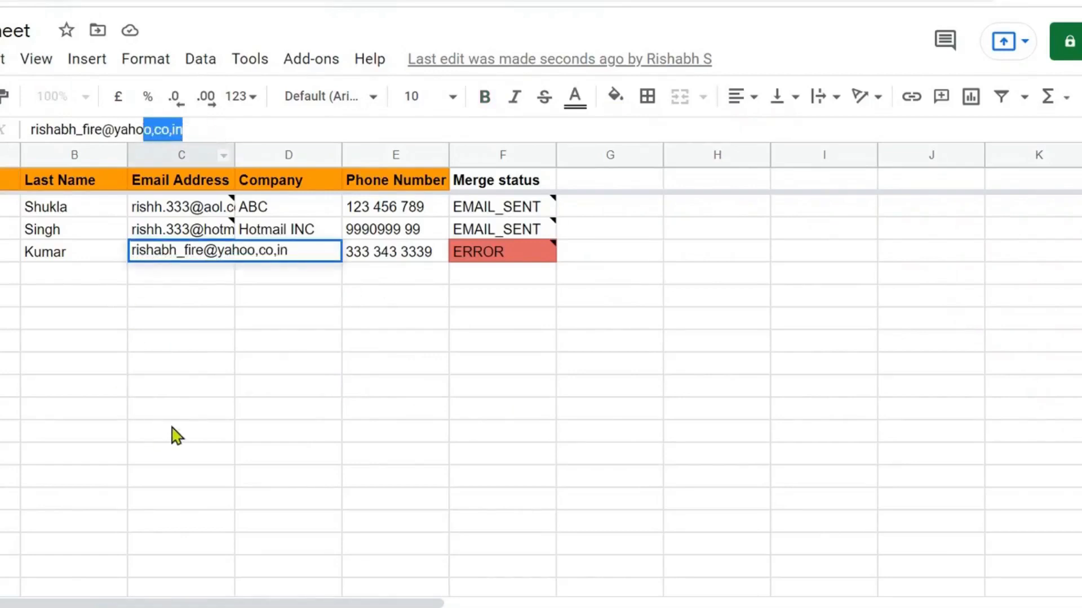
click(176, 289)
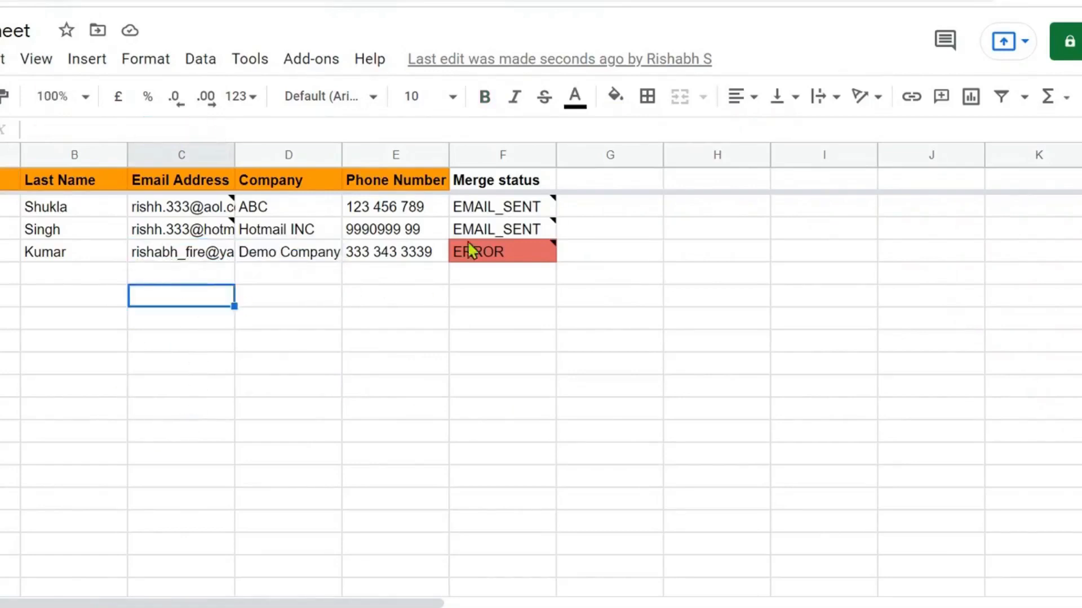
mouse_move(507, 257)
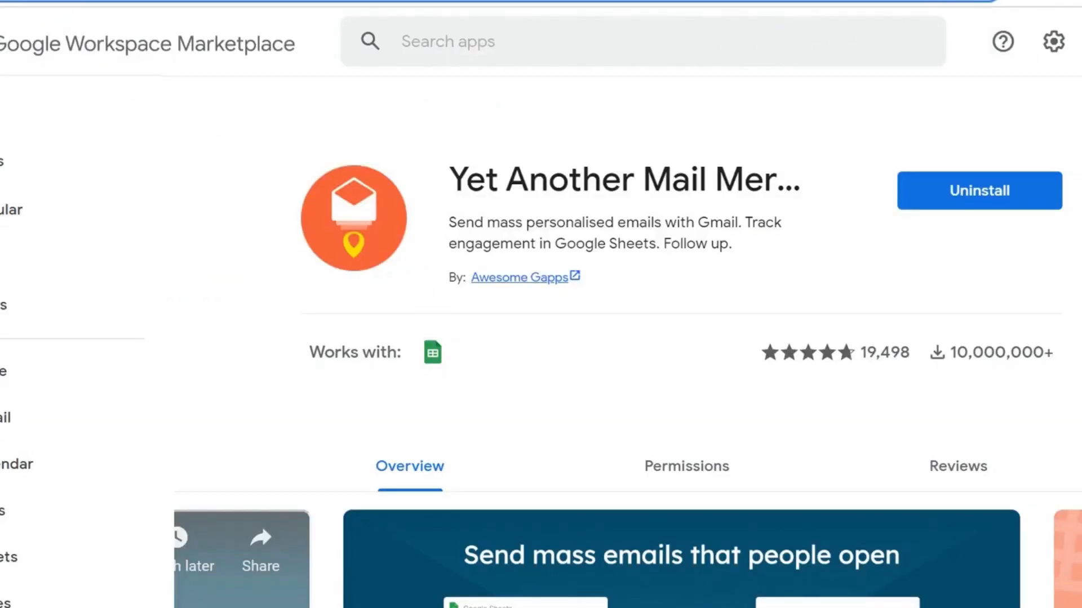
Step: Go to AOL Mail sign-in, enter the recipient's AOL email address, and advance to the password step
key(ctrl+l)
text(aol)
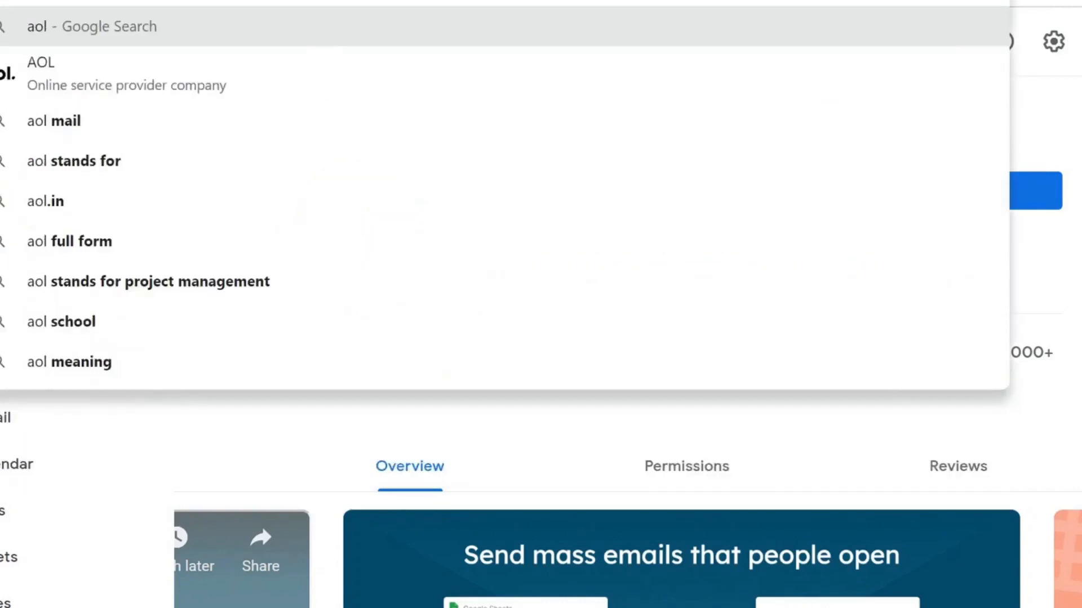
key(Return)
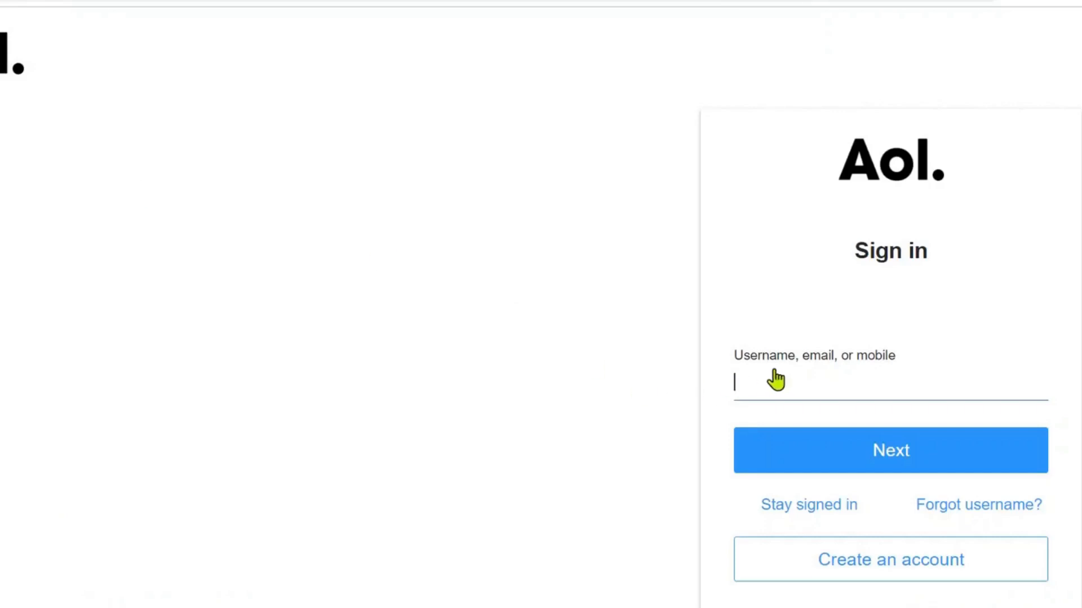
click(780, 376)
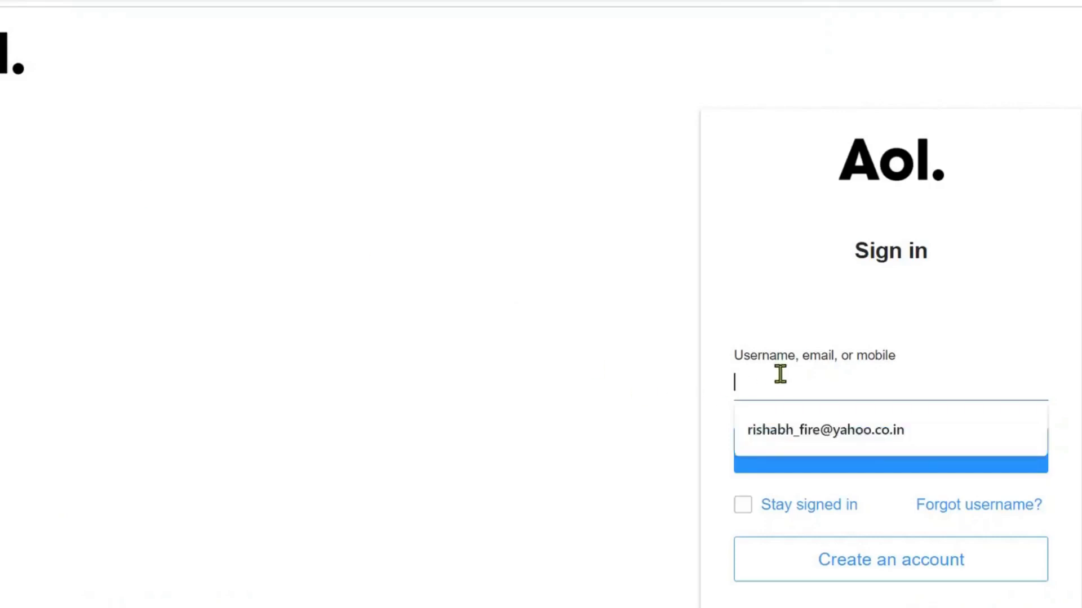
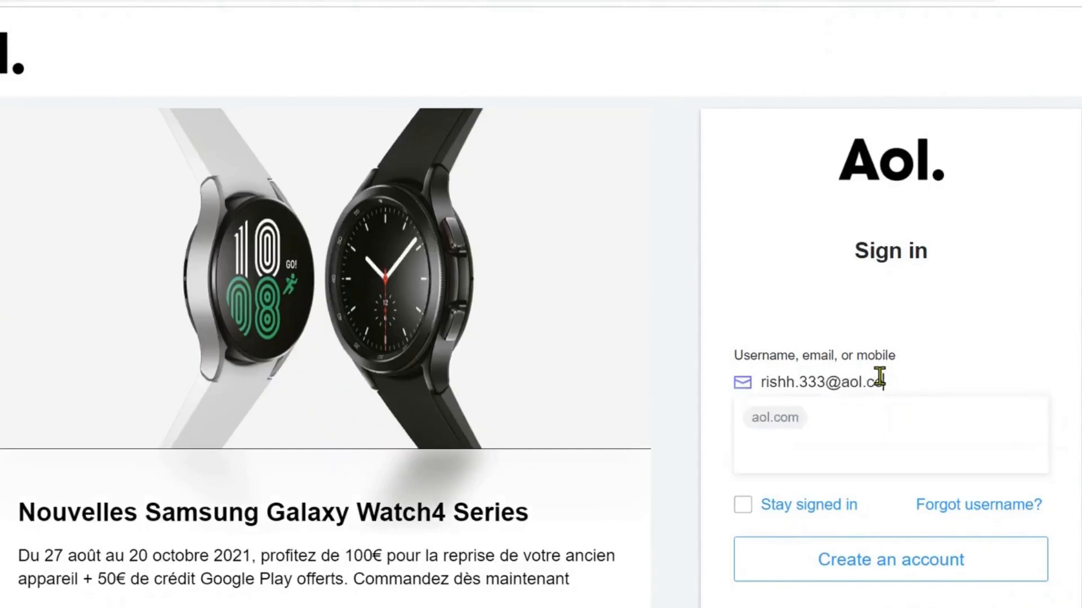
click(924, 449)
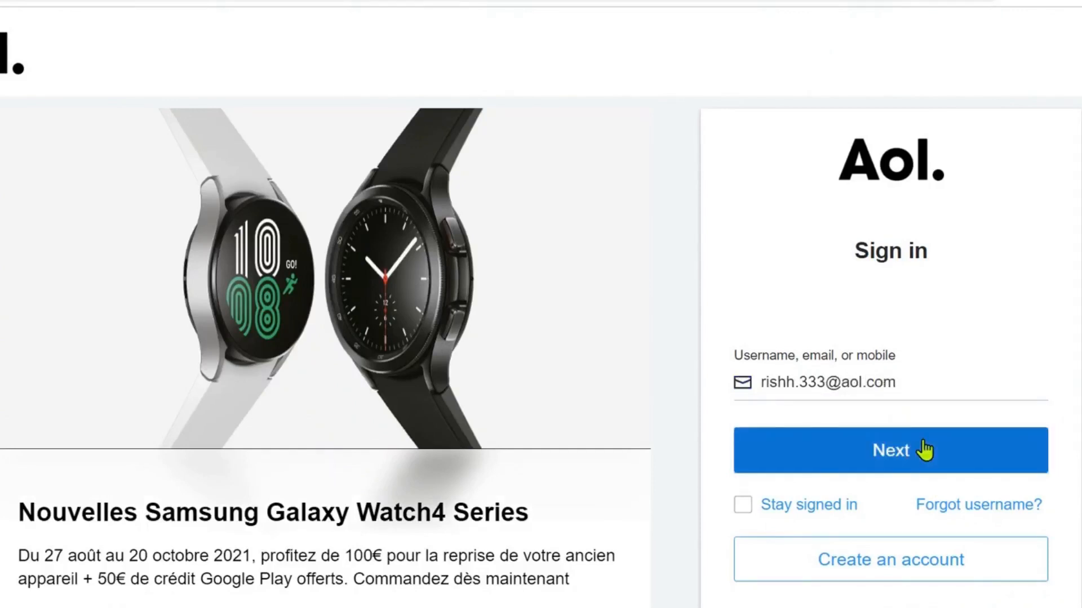
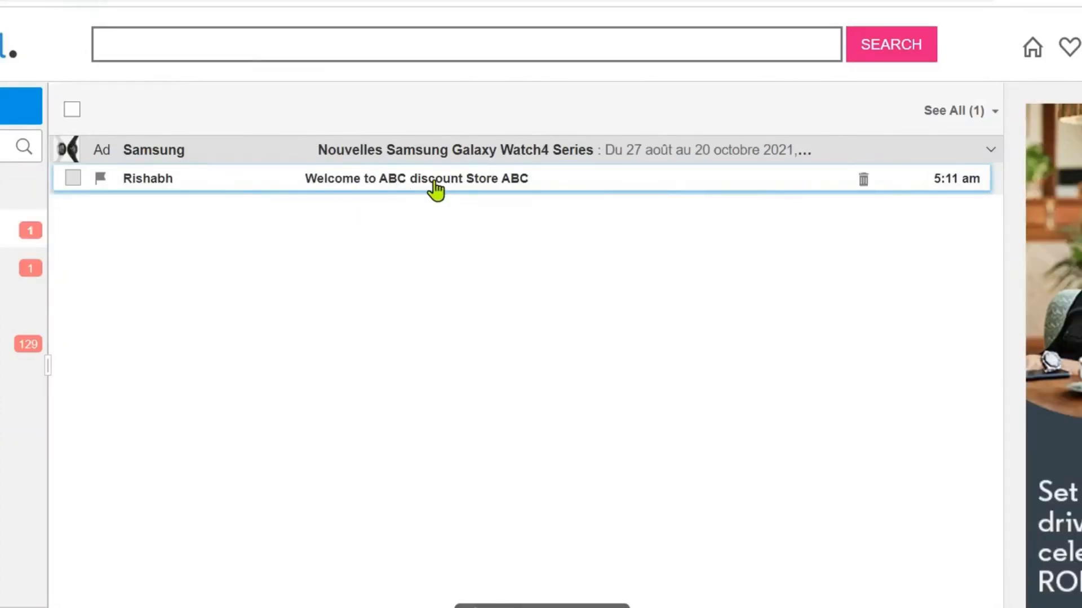
Step: Open the 'Welcome to ABC discount Store ABC' email and highlight the greeting's first name and company 'ABC'
click(552, 188)
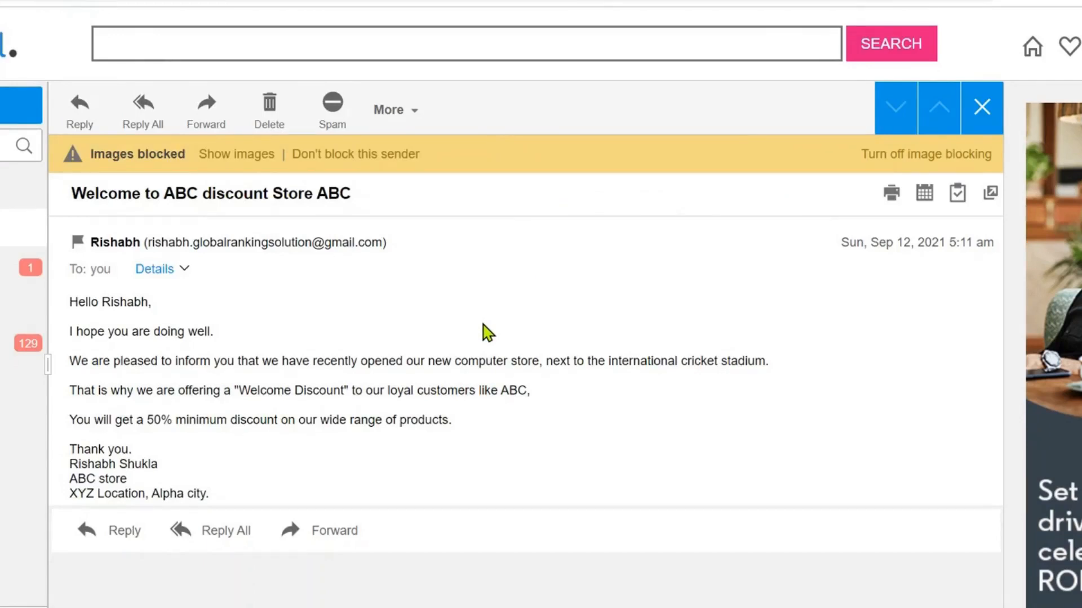
drag(103, 302, 163, 307)
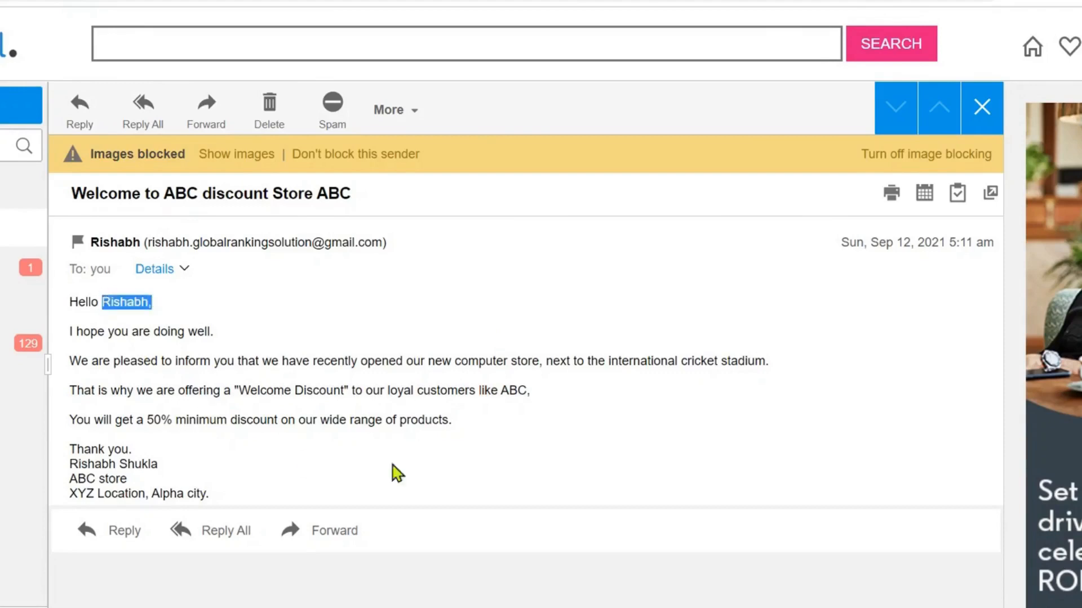
drag(499, 391, 547, 408)
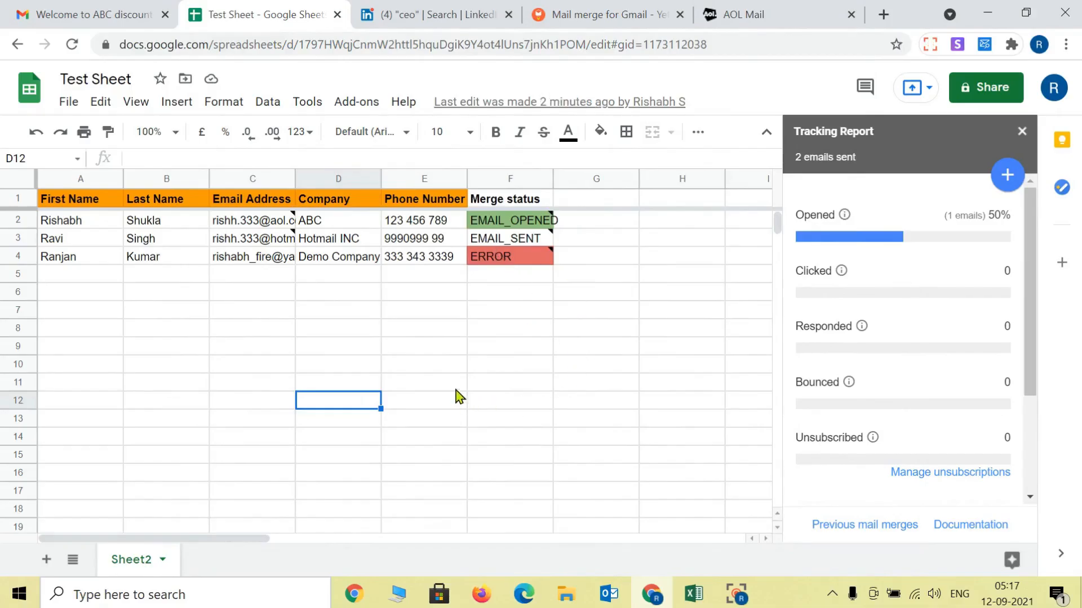
Step: Start a reply draft to the welcome email in AOL Mail
click(785, 11)
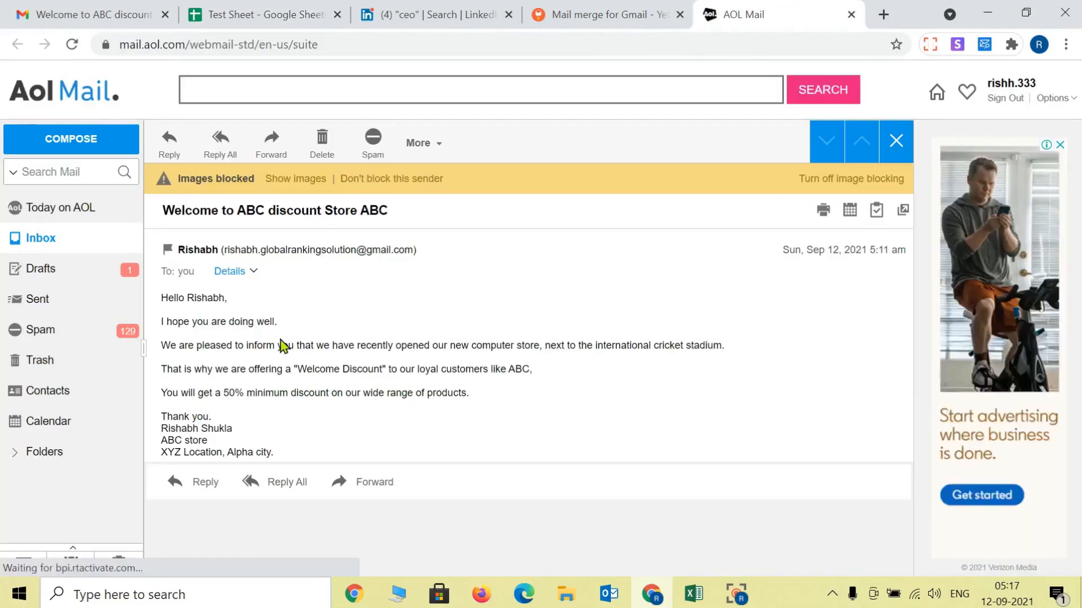
click(280, 7)
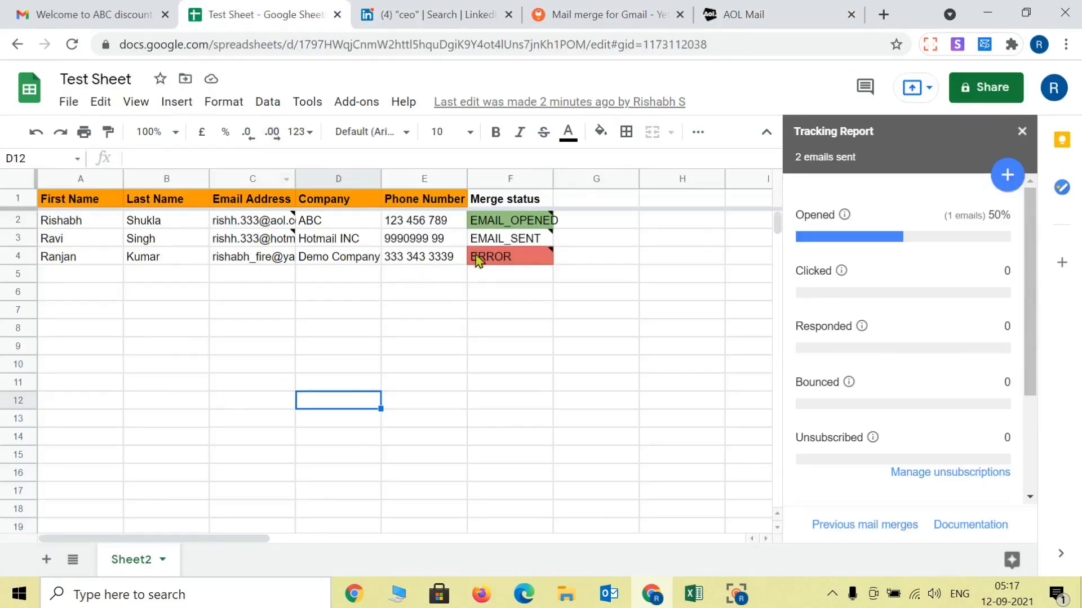
click(772, 8)
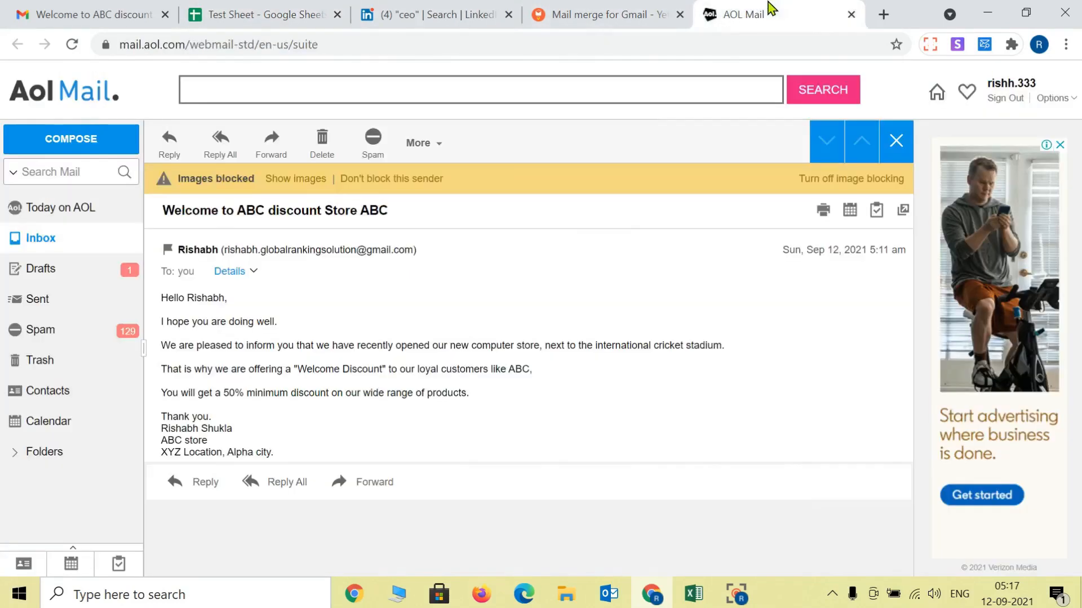
click(181, 151)
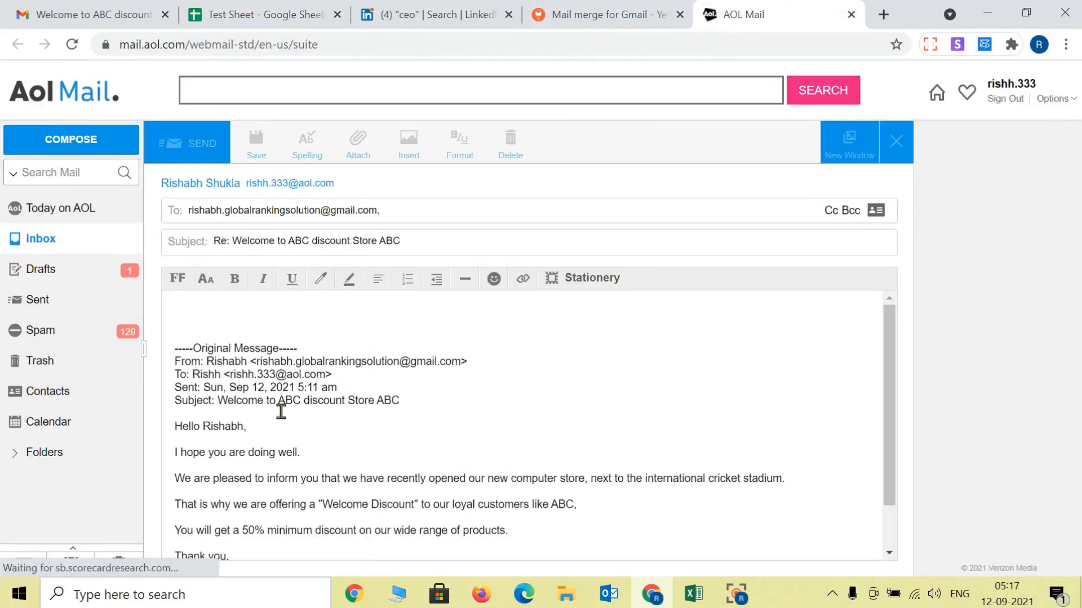
Step: Review the reply draft, then check Test Sheet's tracking report showing 0 clicks, responses and bounces
click(305, 16)
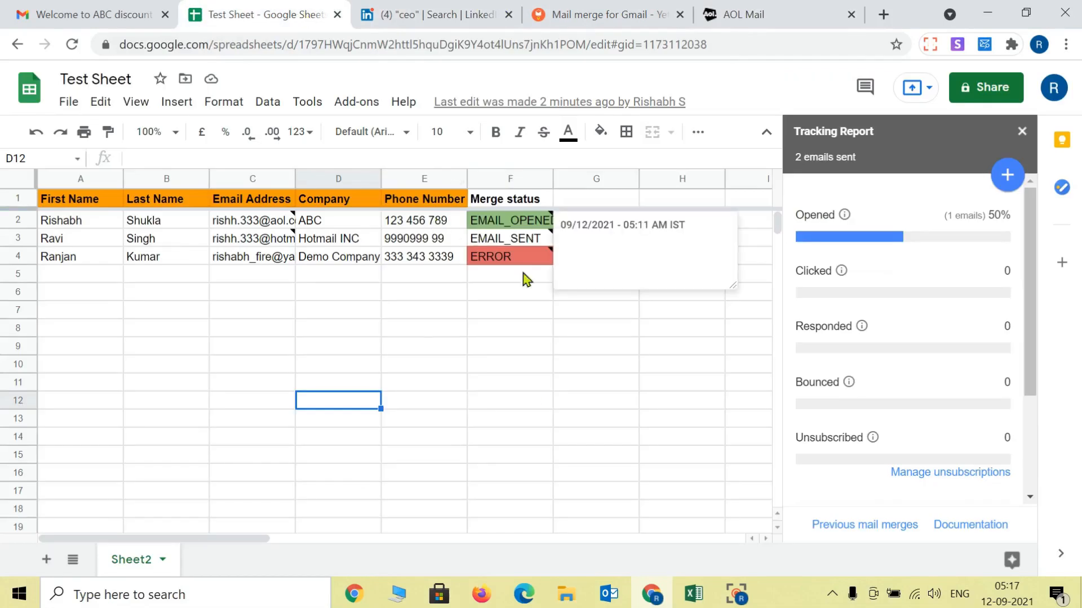
click(750, 8)
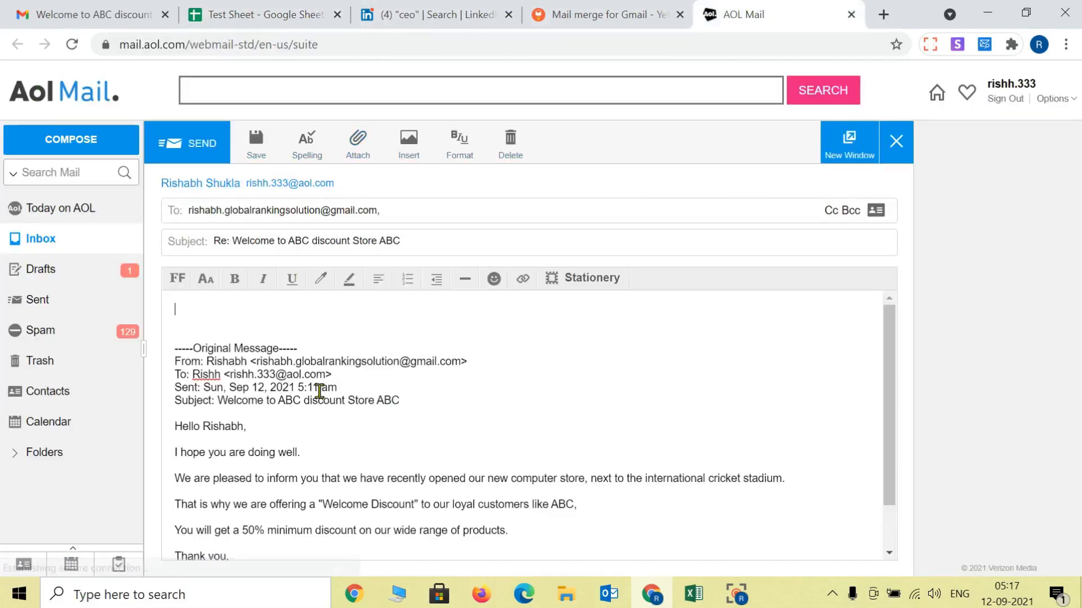
scroll(459, 431, down, 1)
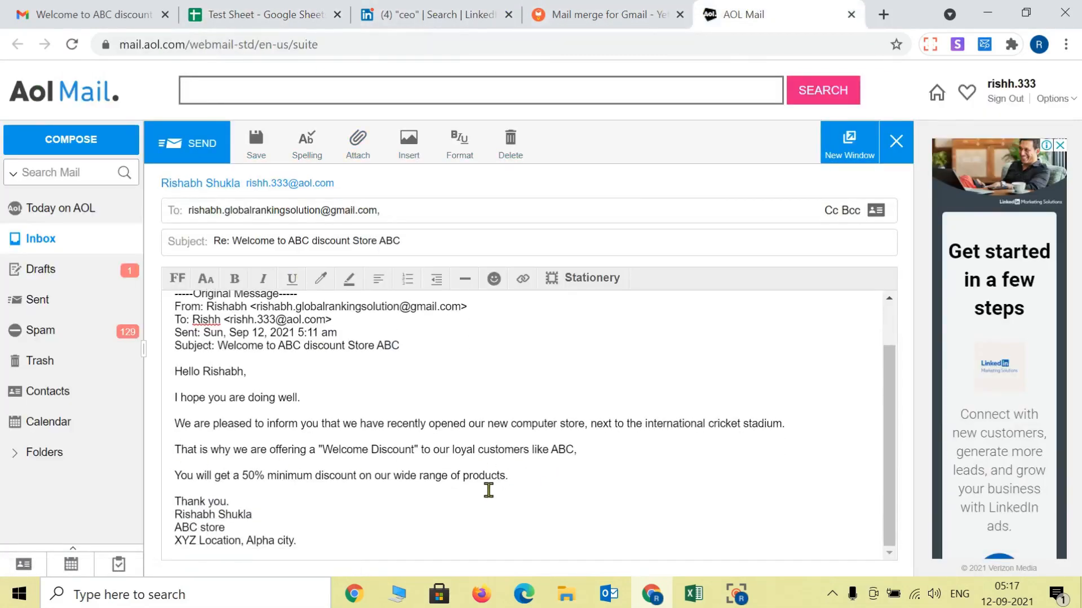
click(262, 13)
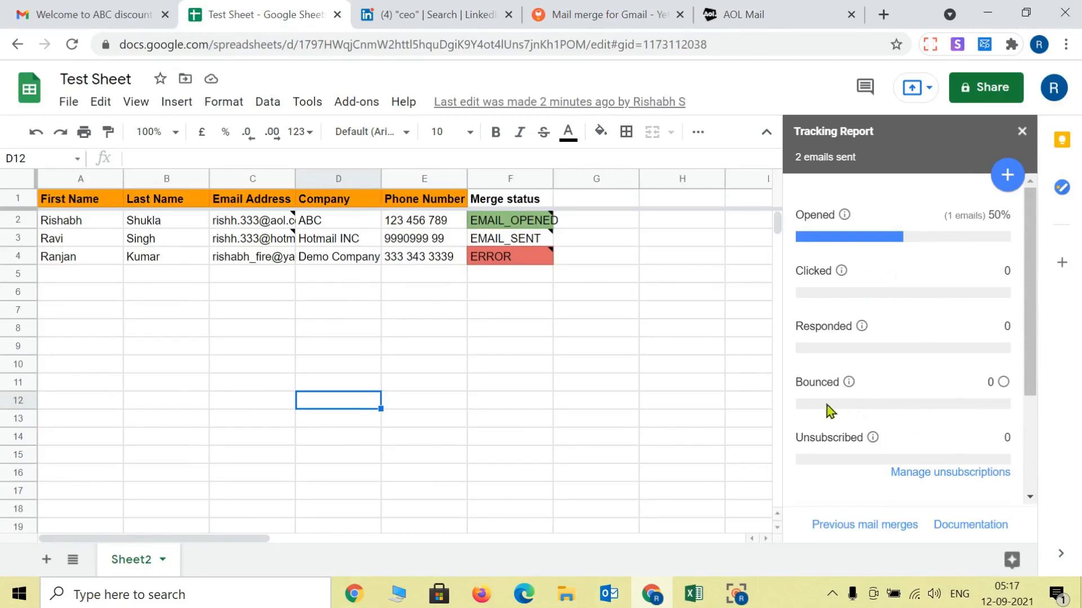
scroll(841, 437, down, 3)
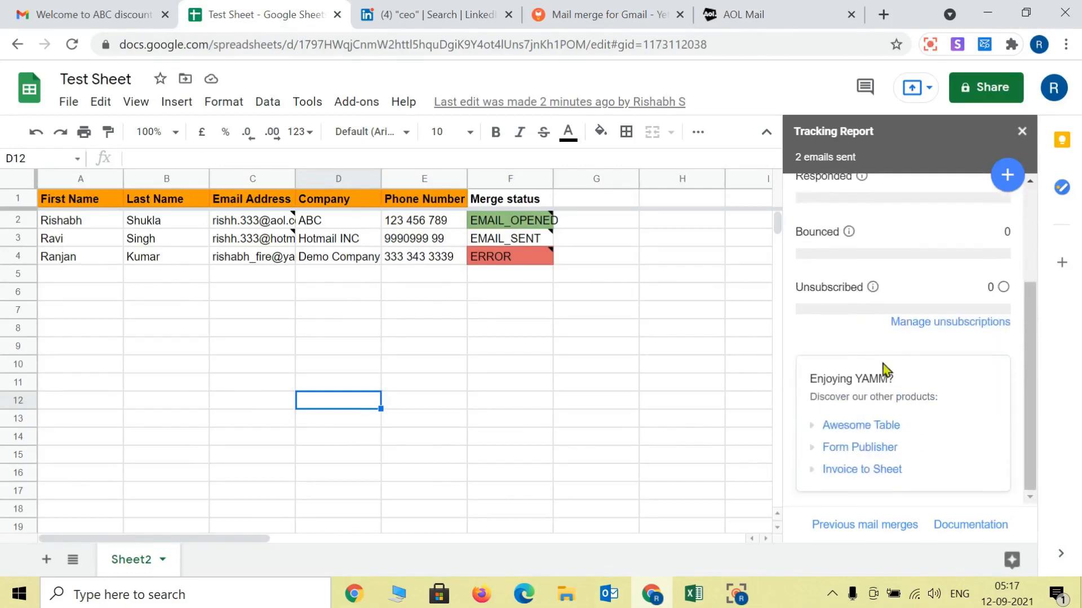
scroll(897, 441, up, 3)
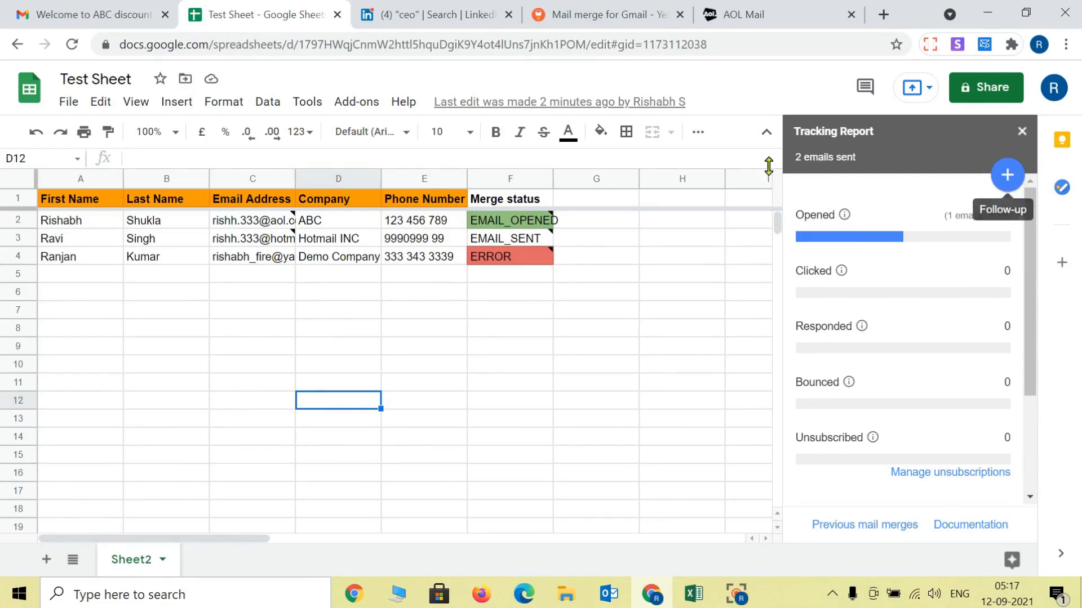
scroll(901, 363, down, 3)
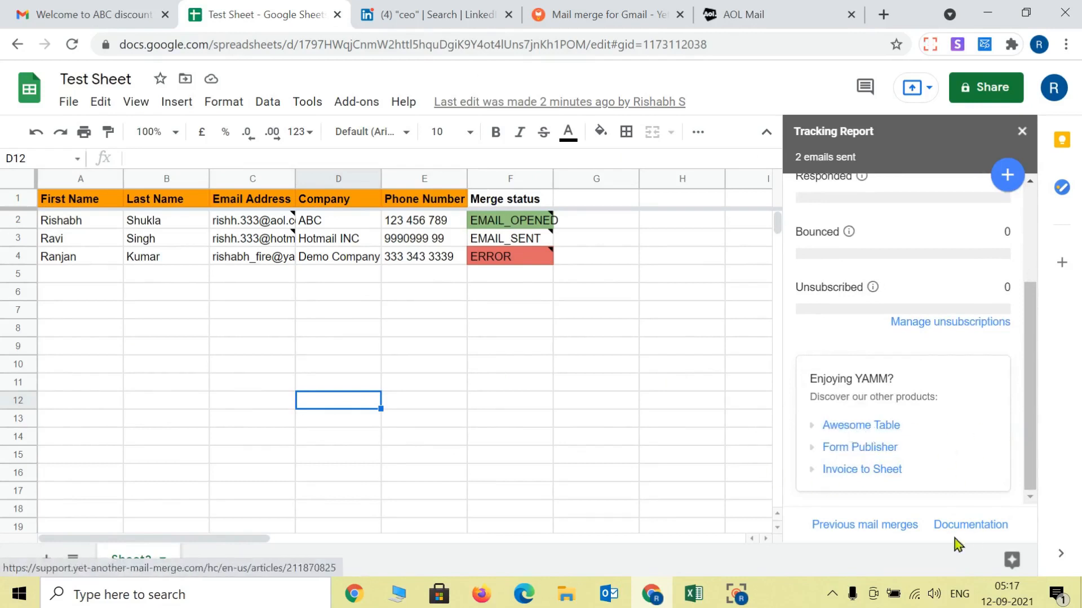
scroll(902, 395, up, 3)
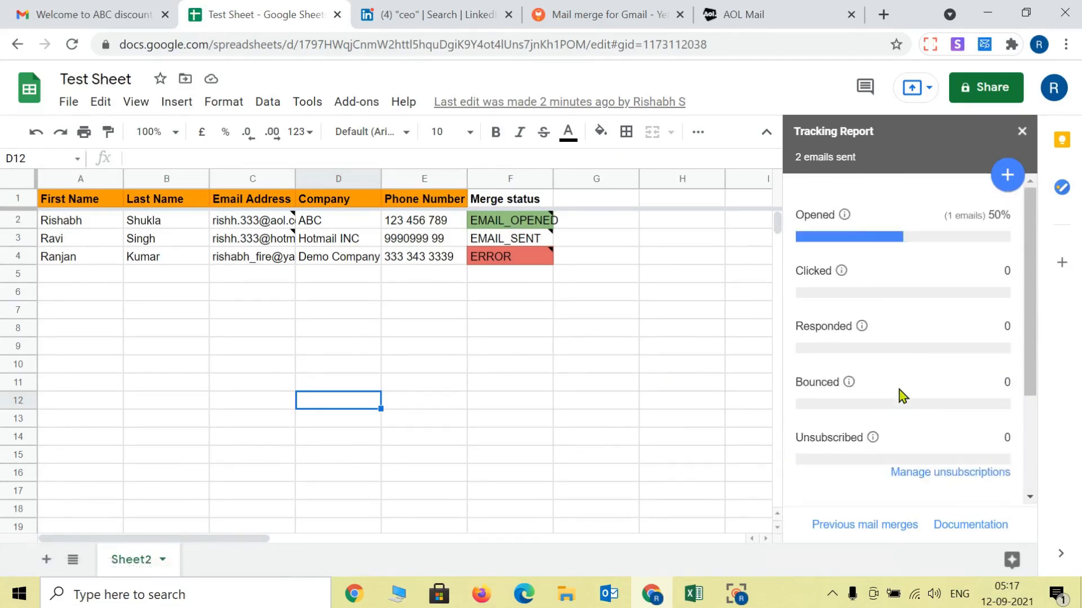